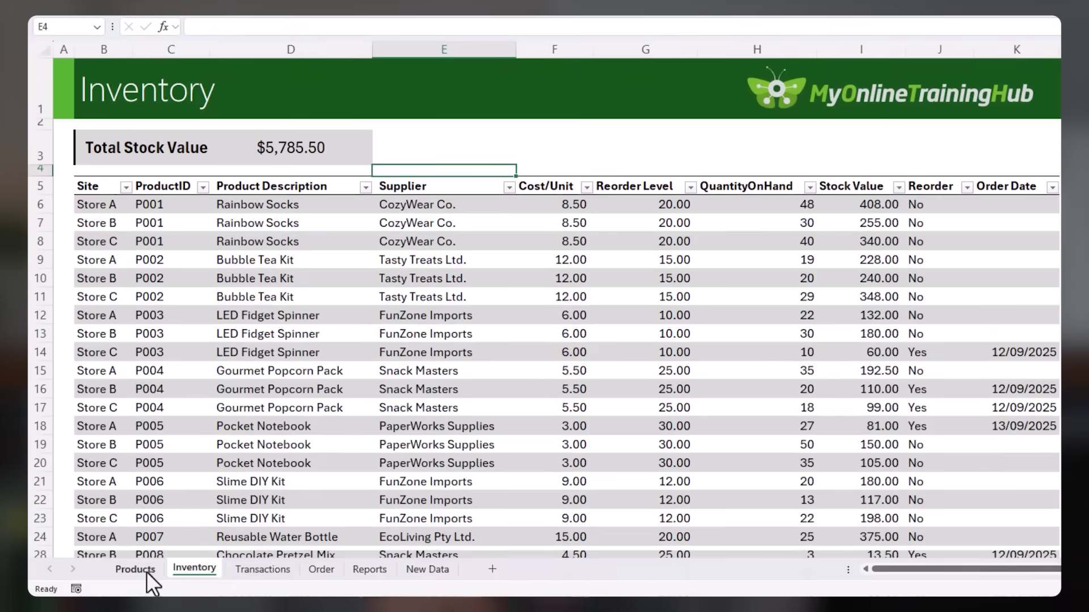
Look through the Transactions, Order and Reports sheets in turn.
{"action": "left_click", "coordinate": [263, 566]}
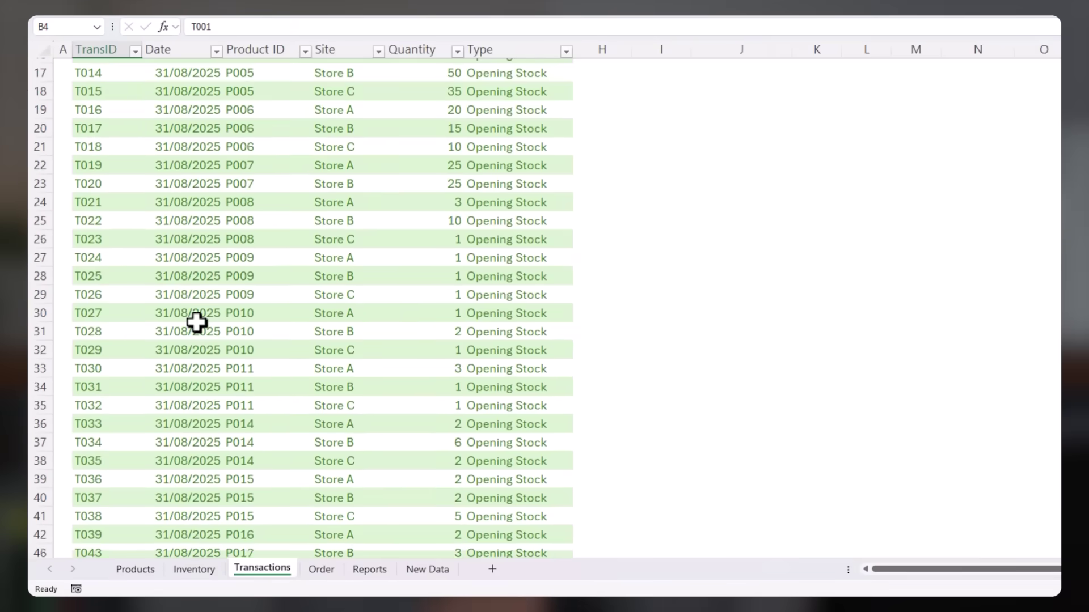
{"action": "scroll", "coordinate": [197, 323], "scroll_direction": "down", "scroll_amount": 9}
{"action": "left_click", "coordinate": [323, 569]}
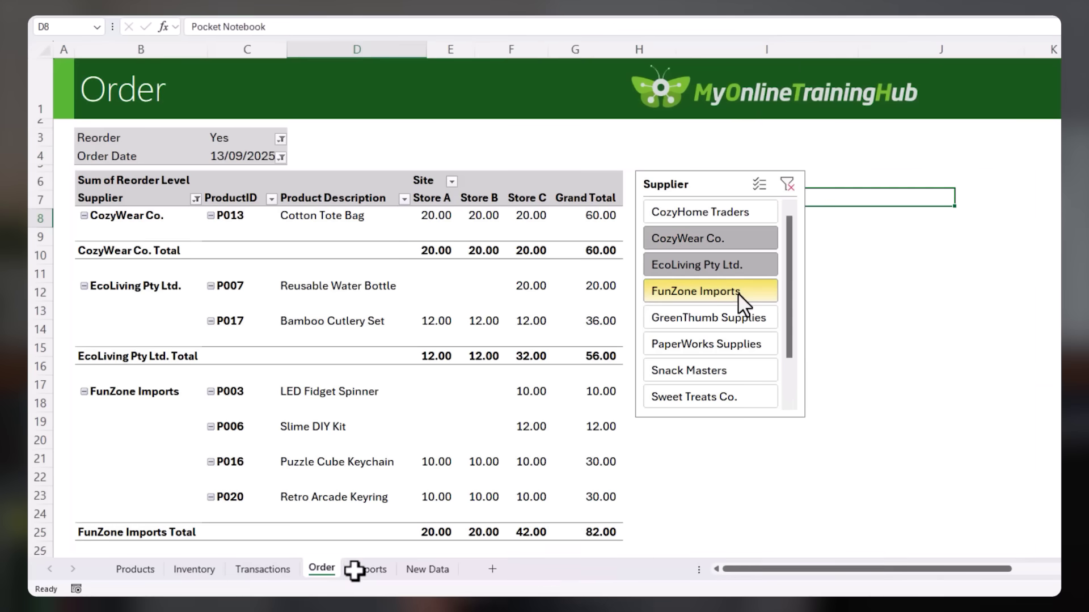
{"action": "left_click", "coordinate": [359, 570]}
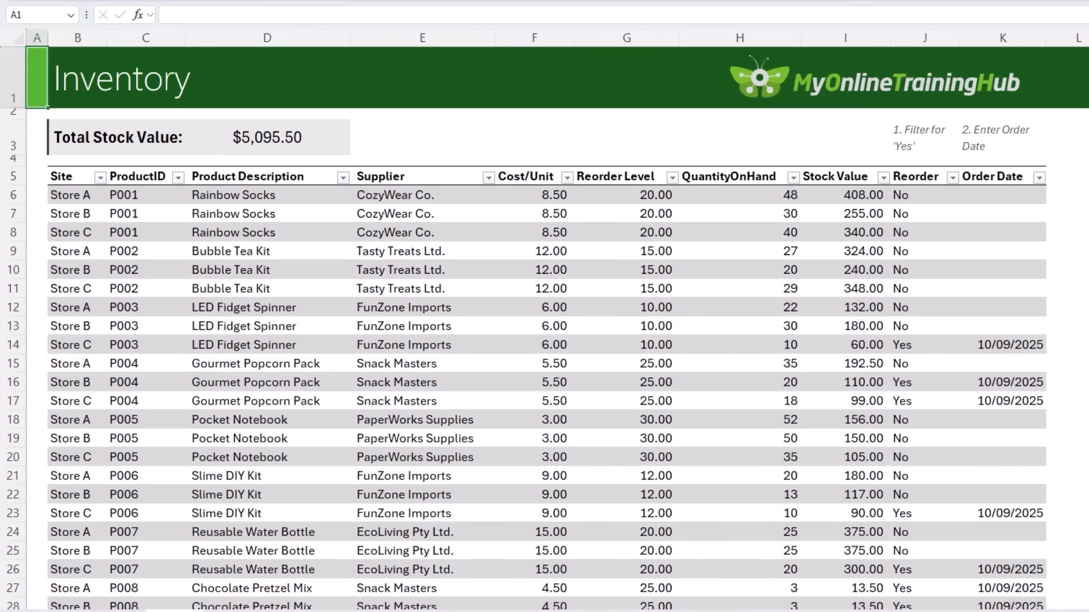
Move to the Transactions sheet and scroll through its opening stock, sales and receipts.
{"action": "key", "text": "ctrl+Page_Down"}
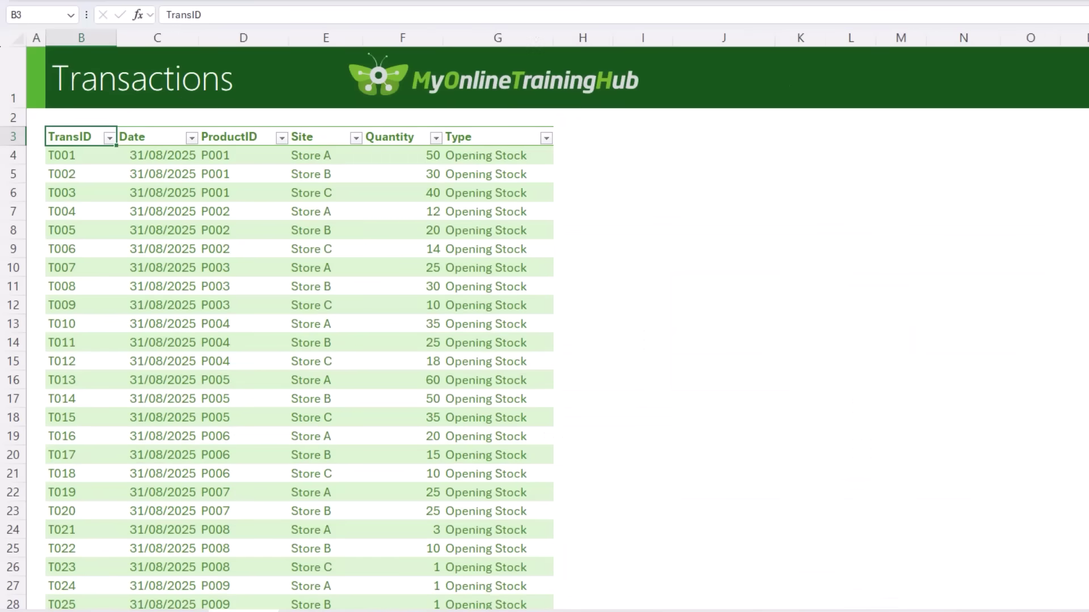
{"action": "scroll", "coordinate": [272, 294], "scroll_direction": "down", "scroll_amount": 8}
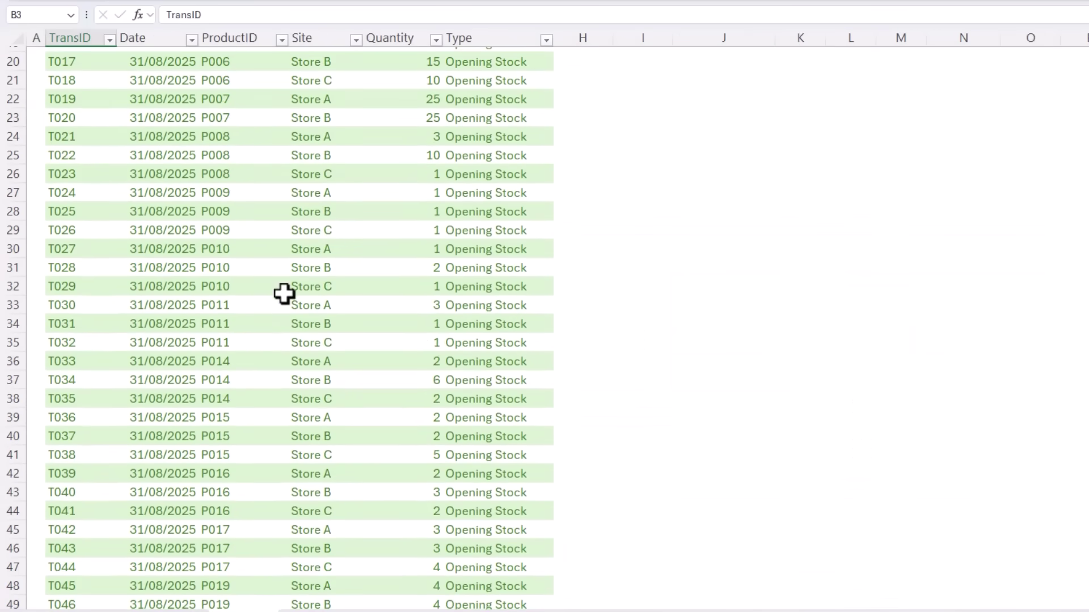
{"action": "scroll", "coordinate": [284, 294], "scroll_direction": "down", "scroll_amount": 7}
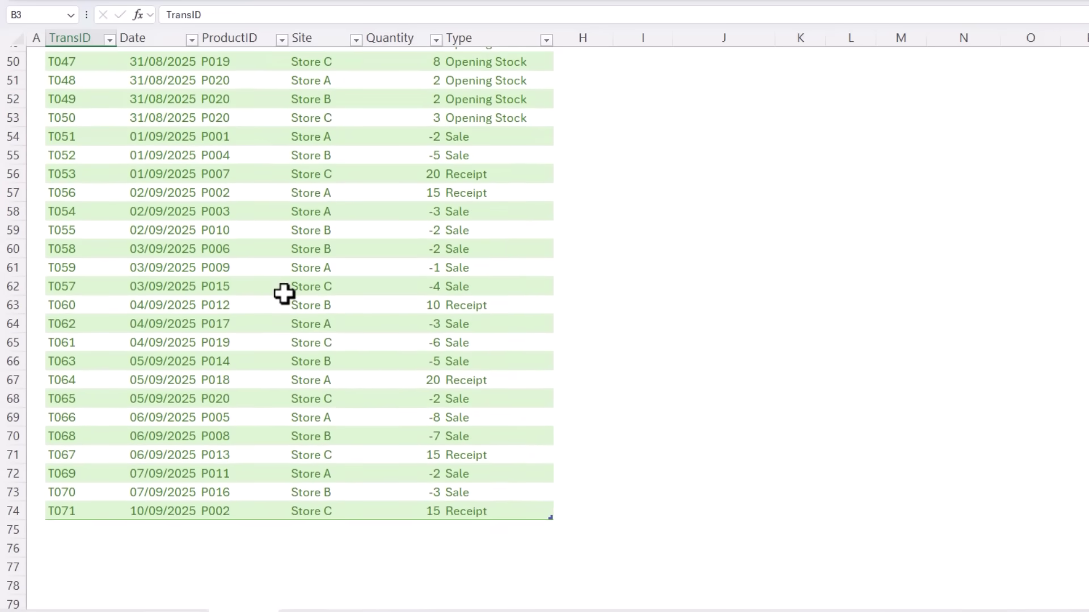
{"action": "scroll", "coordinate": [284, 293], "scroll_direction": "up", "scroll_amount": 16}
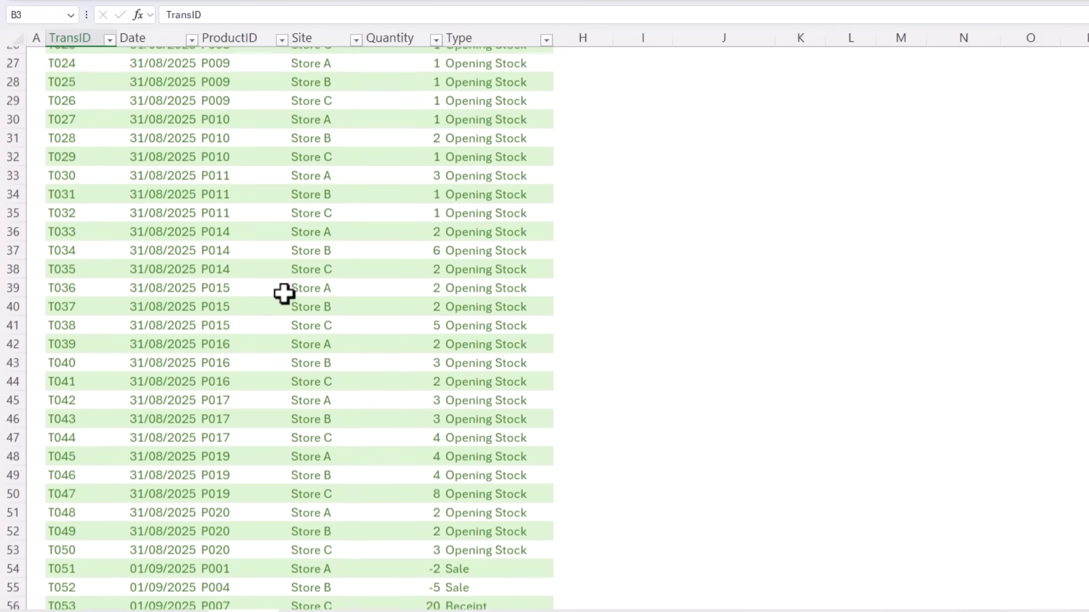
Filter the Order PivotTable to EcoLiving, GreenThumb and PaperWorks suppliers, then clear the slicer filter.
{"action": "key", "text": "ctrl+Page_Up"}
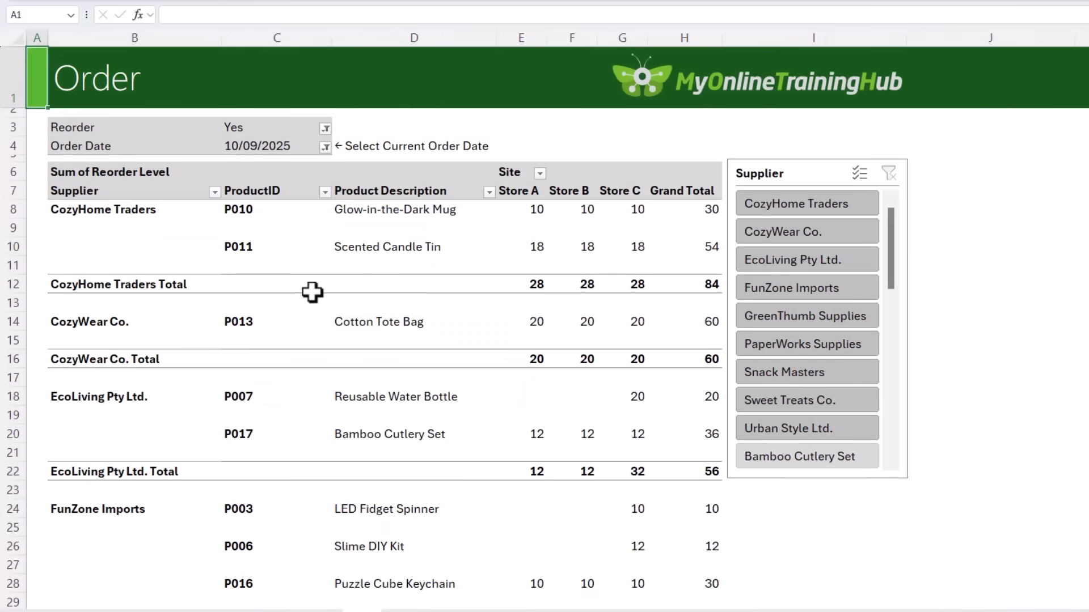
{"action": "left_click", "coordinate": [781, 264]}
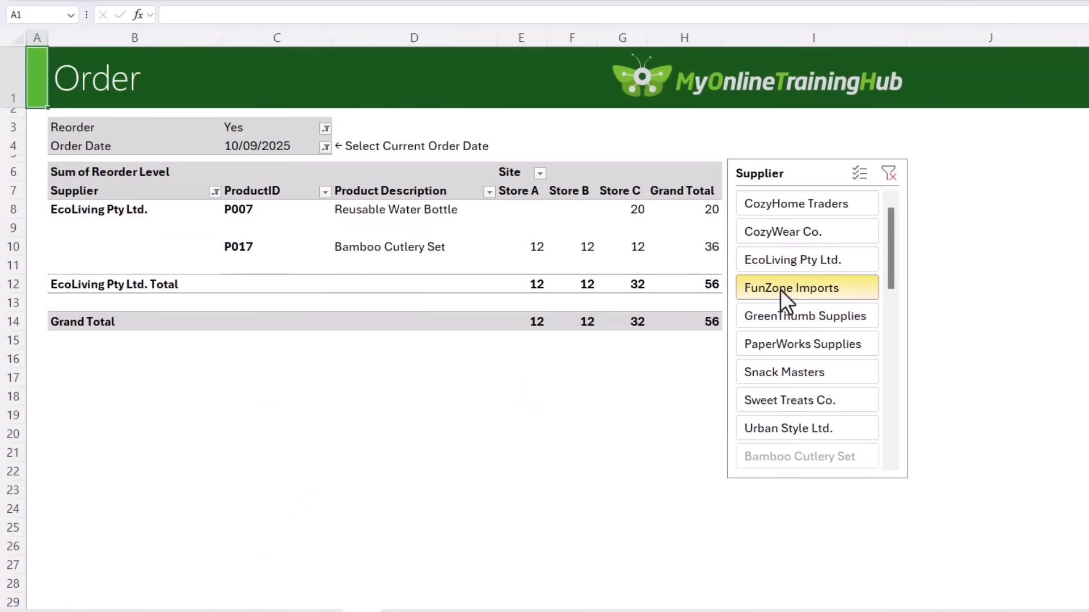
{"action": "left_click", "coordinate": [785, 317]}
{"action": "left_click", "coordinate": [789, 352], "text": "ctrl"}
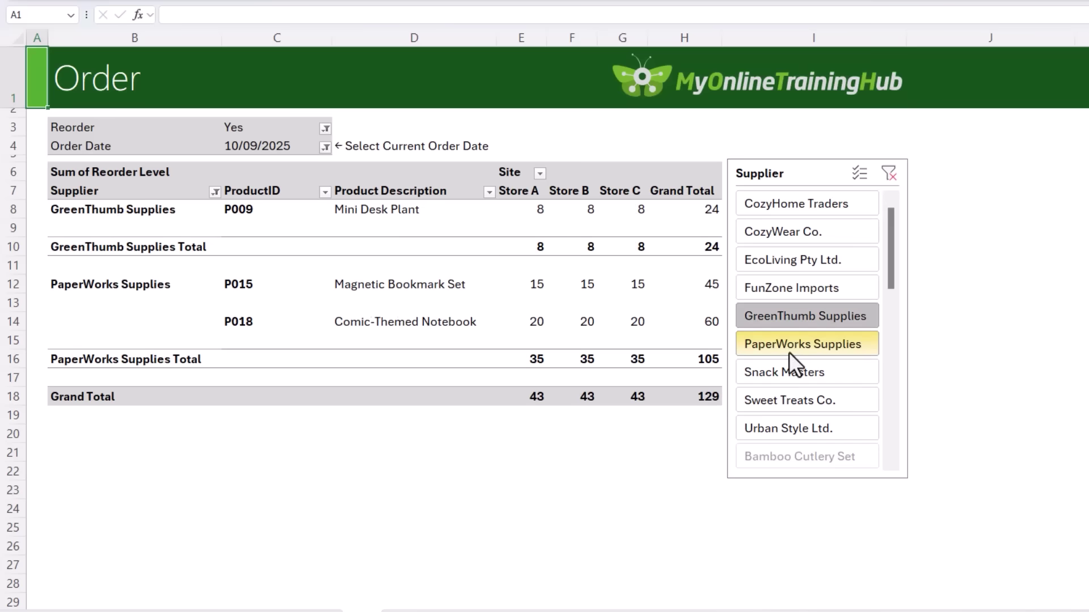
{"action": "key", "text": "alt+c"}
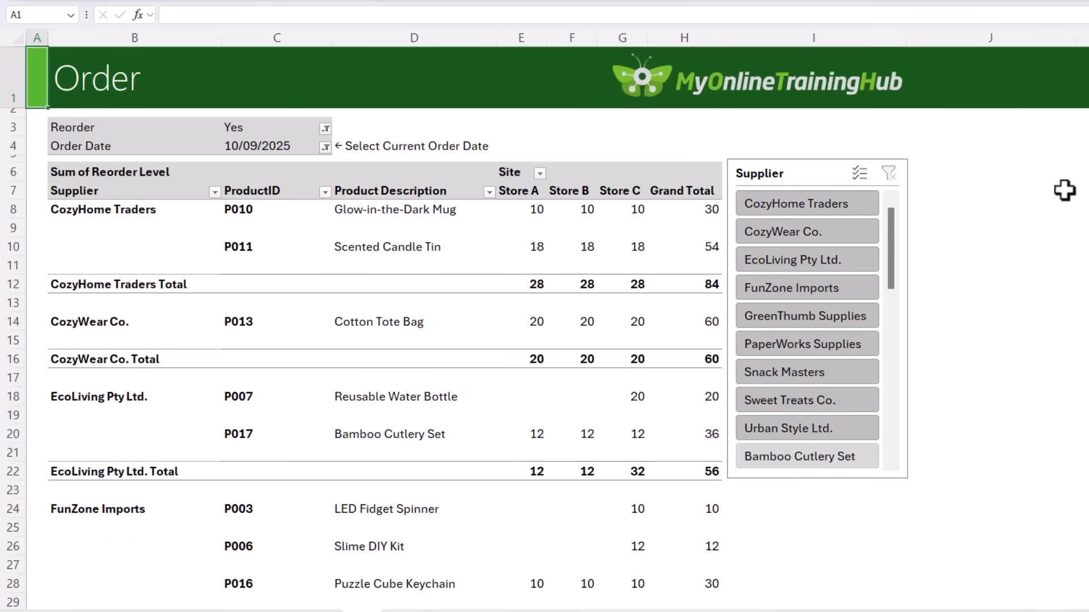
{"action": "key", "text": "ctrl+Page_Down"}
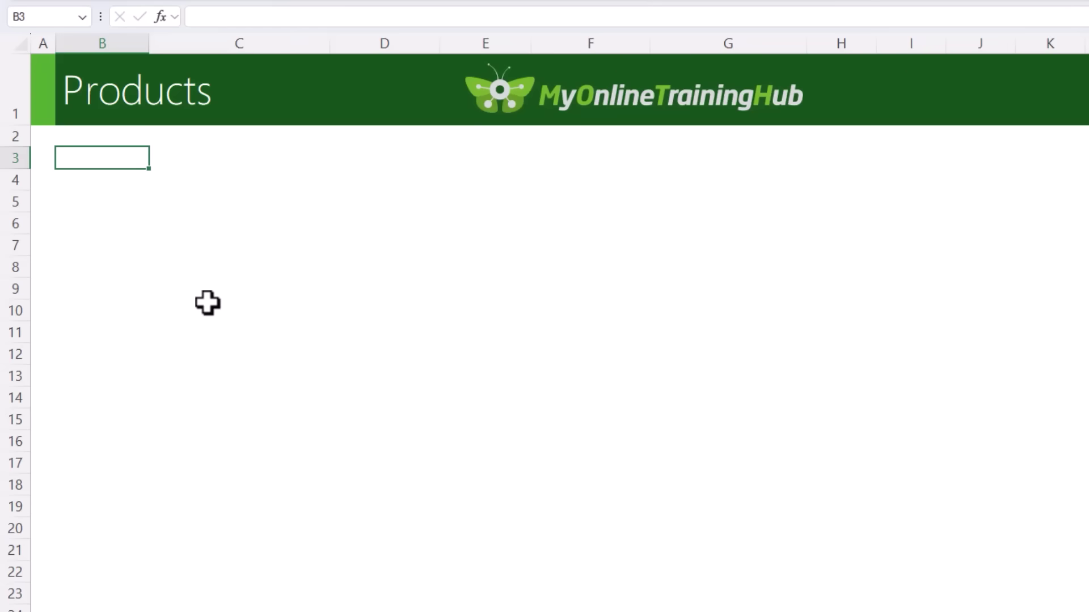
Enter headers ProductID, ProductName, Category, Cost/Unit, ReorderLevel and Supplier across row 3 from B3.
{"action": "type", "text": "ProductID"}
{"action": "key", "text": "Tab"}
{"action": "type", "text": "ProductName"}
{"action": "key", "text": "Tab"}
{"action": "type", "text": "Category"}
{"action": "key", "text": "Tab"}
{"action": "type", "text": "Cost/Unit"}
{"action": "key", "text": "Tab"}
{"action": "type", "text": "ReorderLevel"}
{"action": "key", "text": "Tab"}
{"action": "type", "text": "Supplier"}
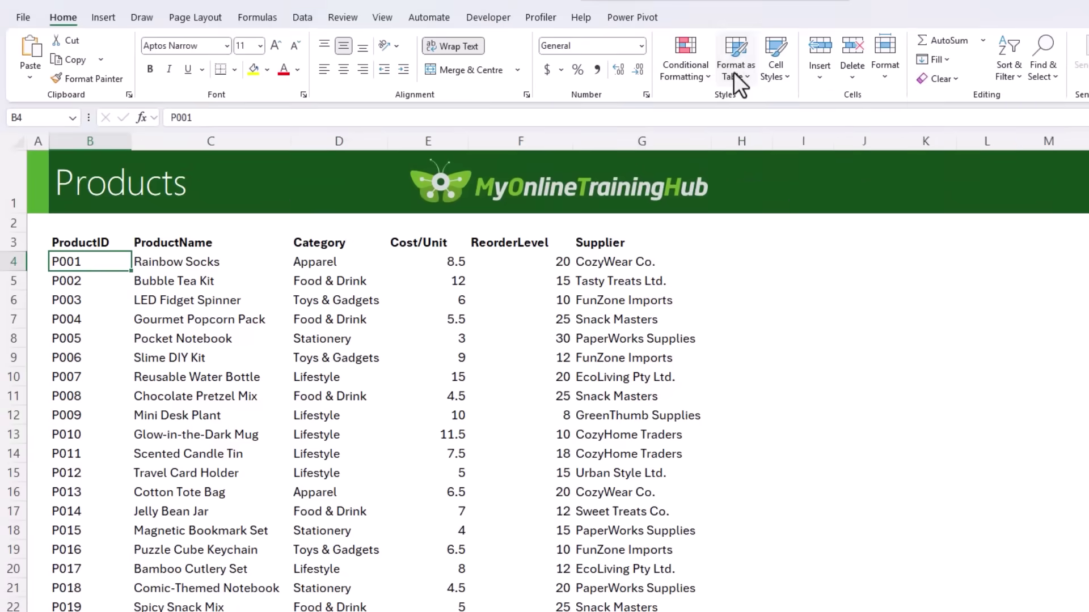
Format the product list B3:G23 as a light green banded table named Products.
{"action": "left_click", "coordinate": [734, 73]}
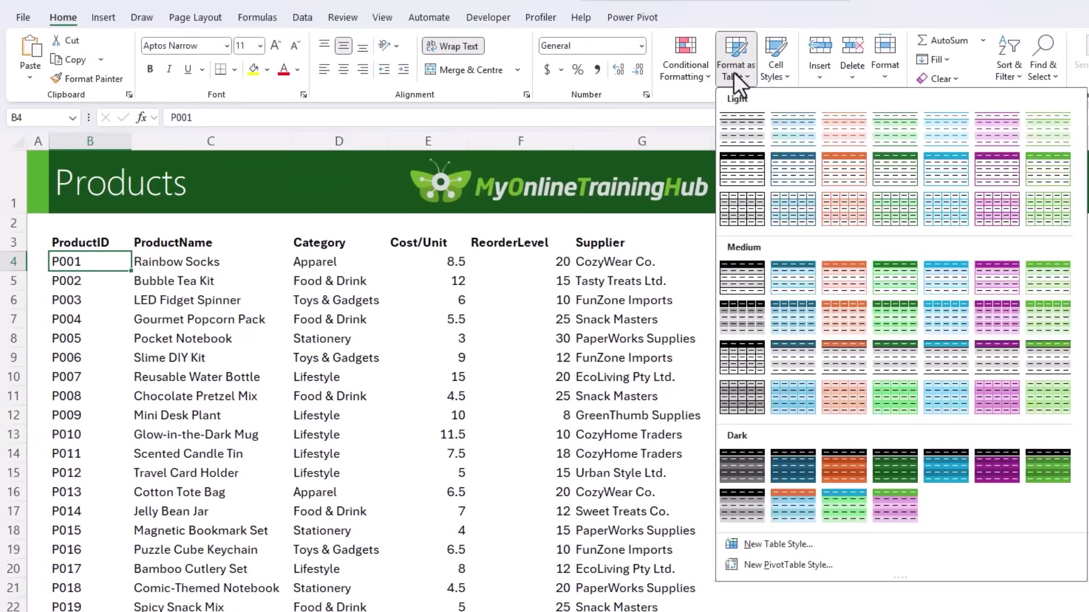
{"action": "left_click", "coordinate": [1047, 128]}
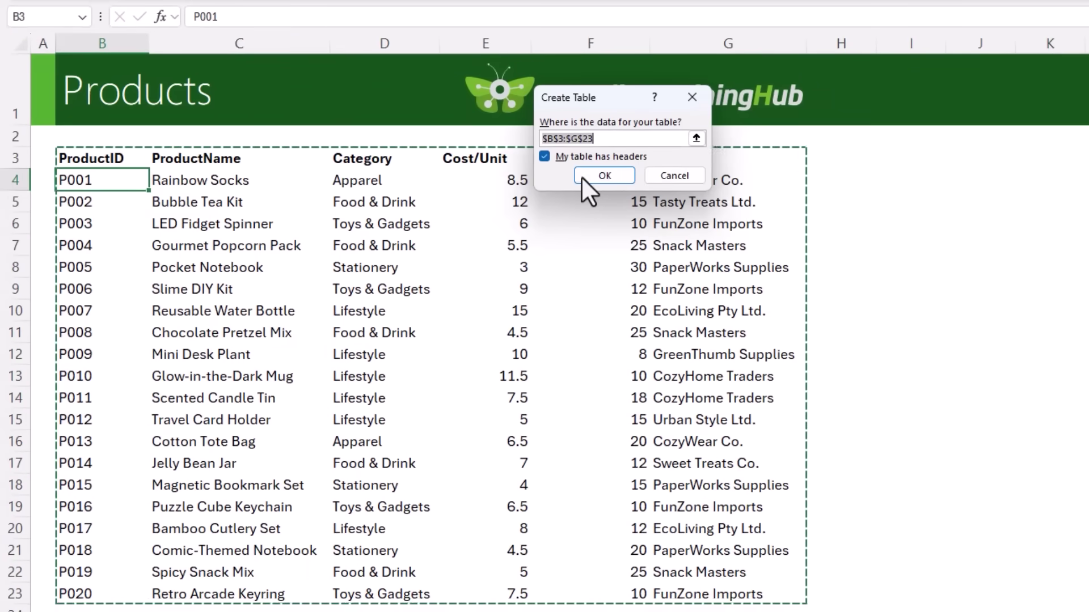
{"action": "left_click", "coordinate": [582, 180]}
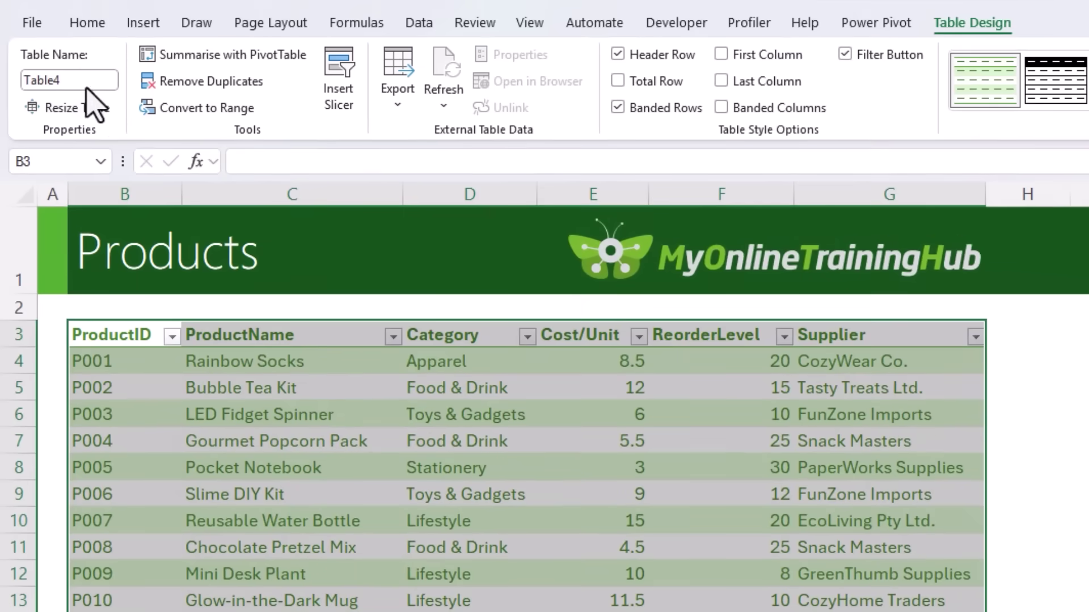
{"action": "left_click", "coordinate": [68, 80]}
{"action": "type", "text": "Products"}
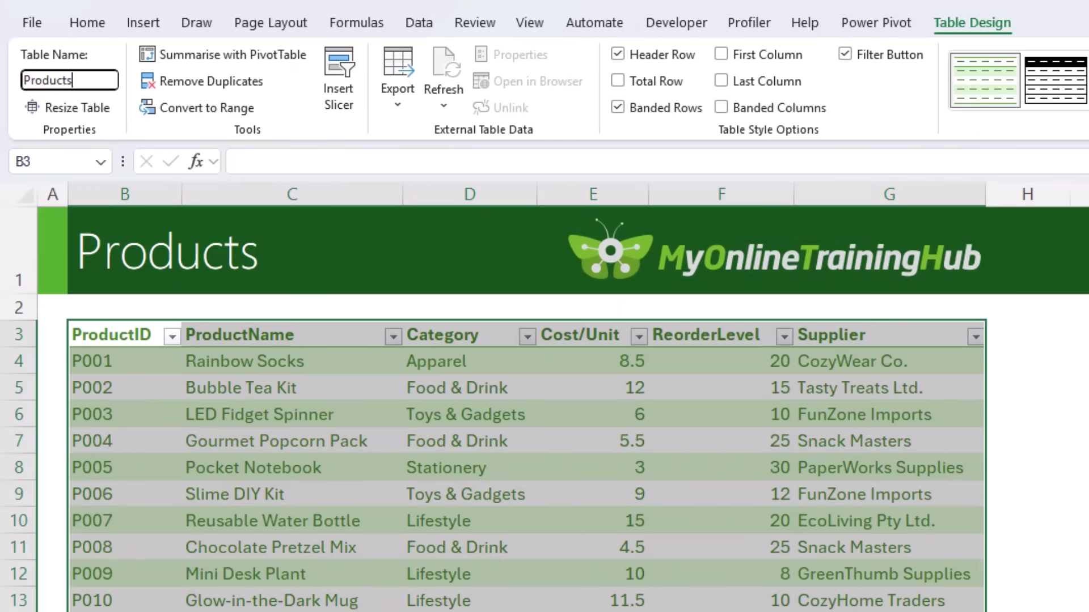
{"action": "key", "text": "Return"}
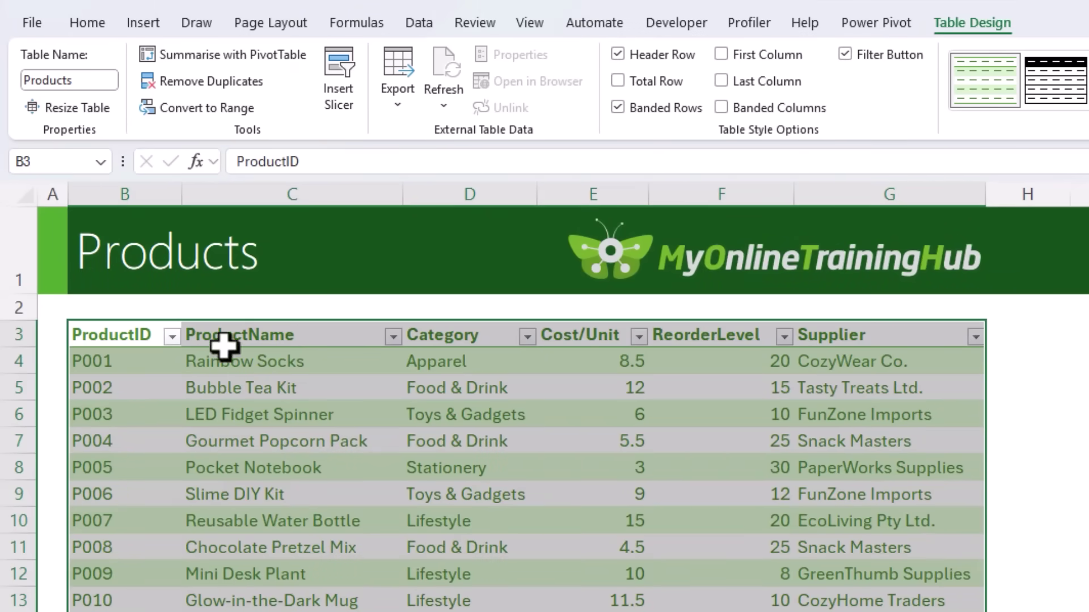
Define the name ProductList for the ProductID column's data cells.
{"action": "left_click", "coordinate": [143, 313]}
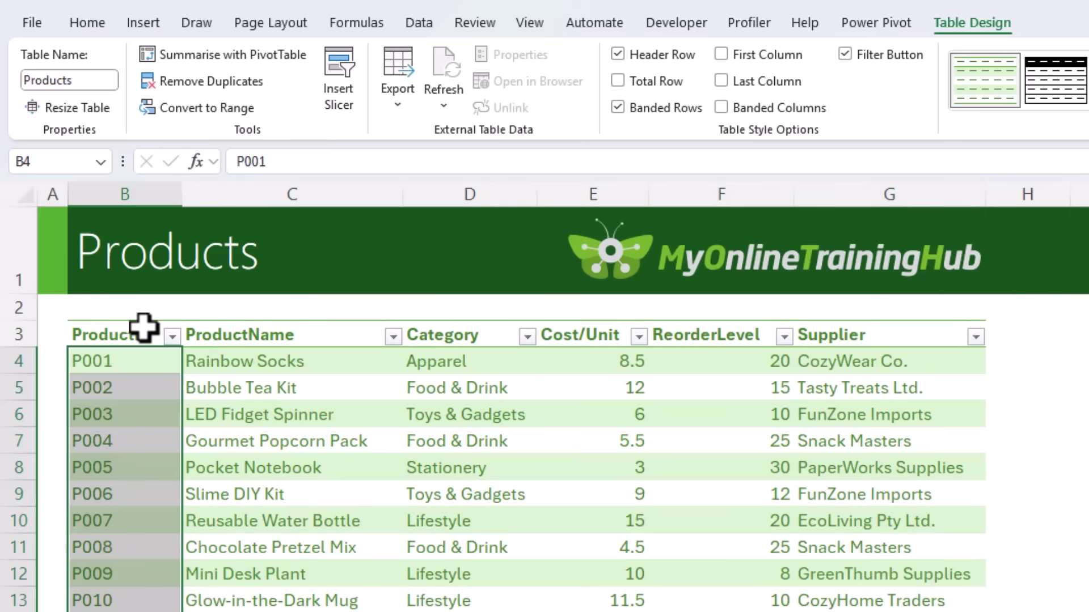
{"action": "left_click", "coordinate": [357, 22]}
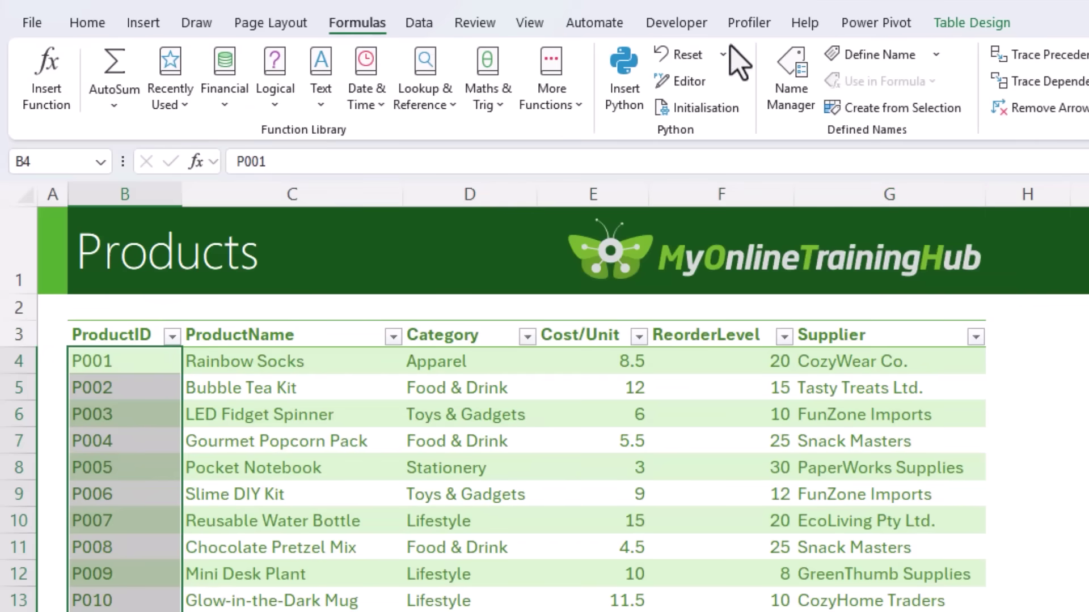
{"action": "left_click", "coordinate": [856, 57]}
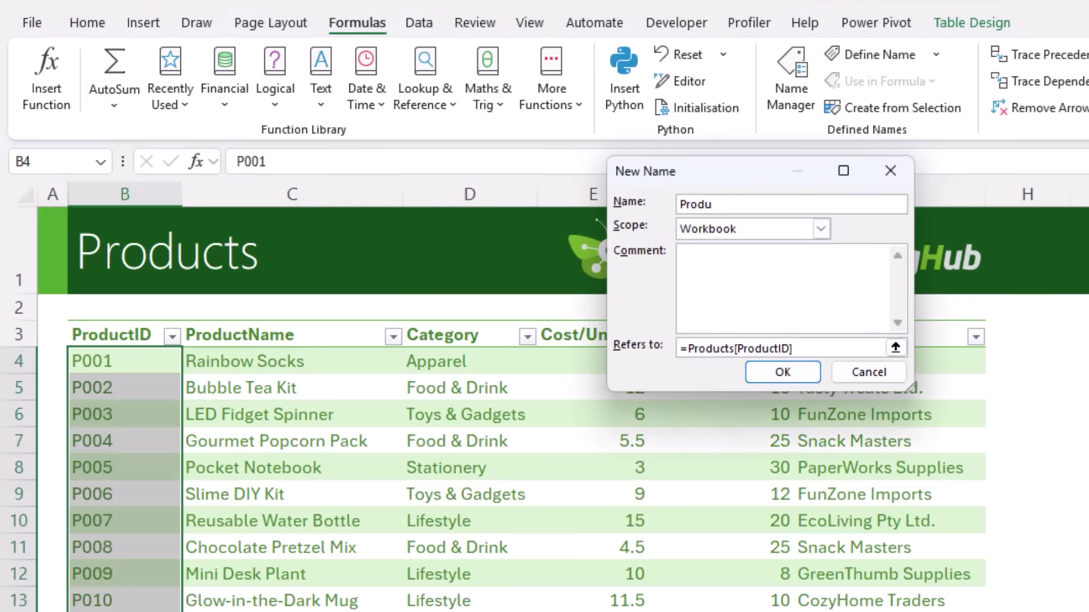
{"action": "type", "text": "ProductList"}
{"action": "key", "text": "Return"}
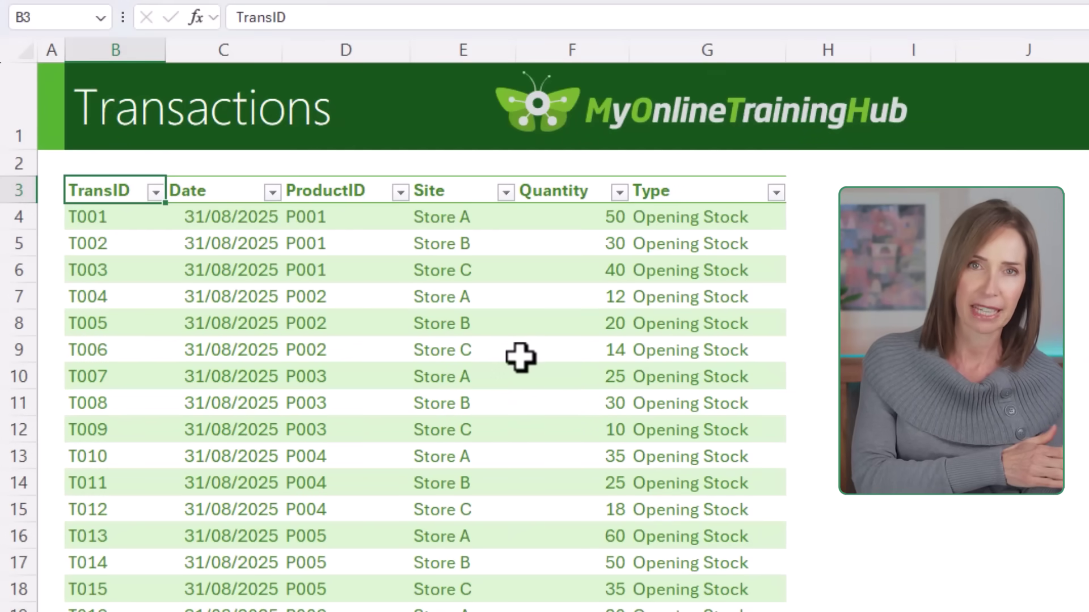
Scroll down the current sheet, then switch to the Transactions sheet.
{"action": "scroll", "coordinate": [520, 358], "scroll_direction": "down", "scroll_amount": 7}
{"action": "scroll", "coordinate": [520, 358], "scroll_direction": "down", "scroll_amount": 9}
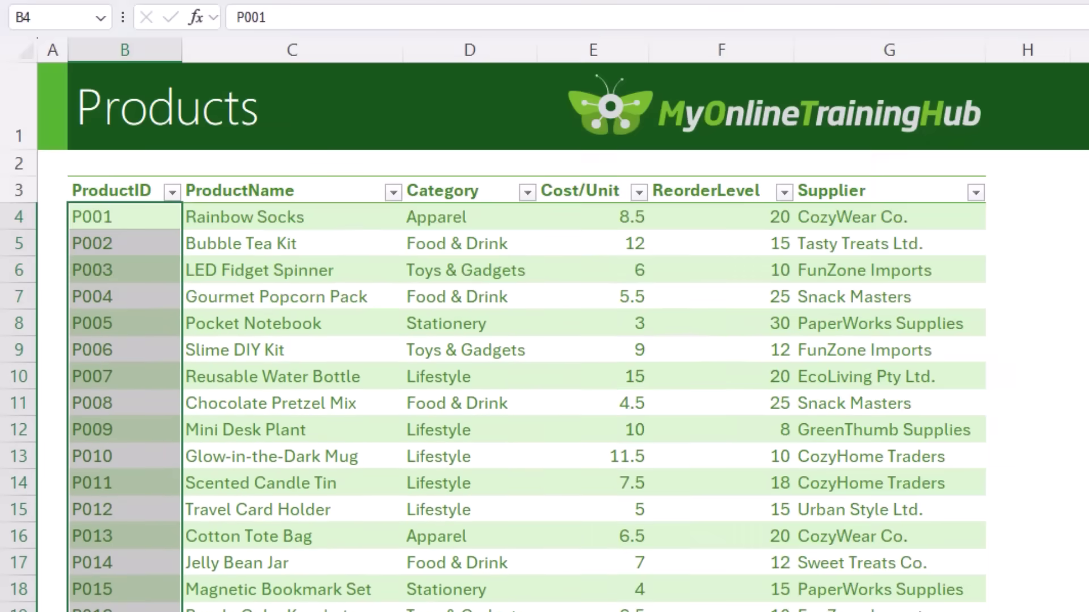
{"action": "scroll", "coordinate": [367, 512], "scroll_direction": "down", "scroll_amount": 2}
{"action": "left_click", "coordinate": [369, 575]}
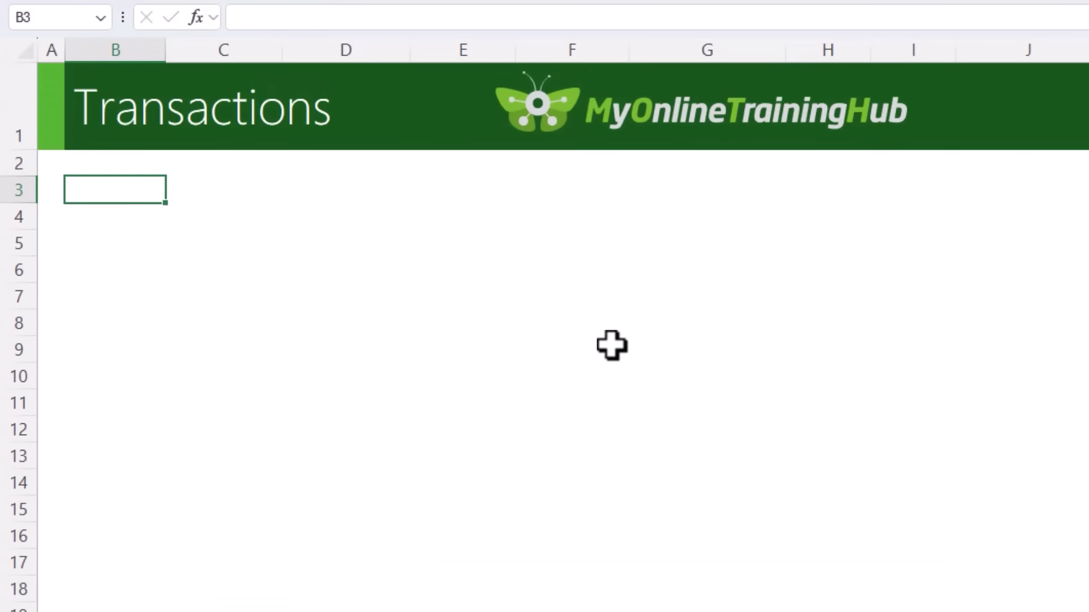
Enter the headers TransID, Date and Product ID in B3:D3.
{"action": "type", "text": "TransID"}
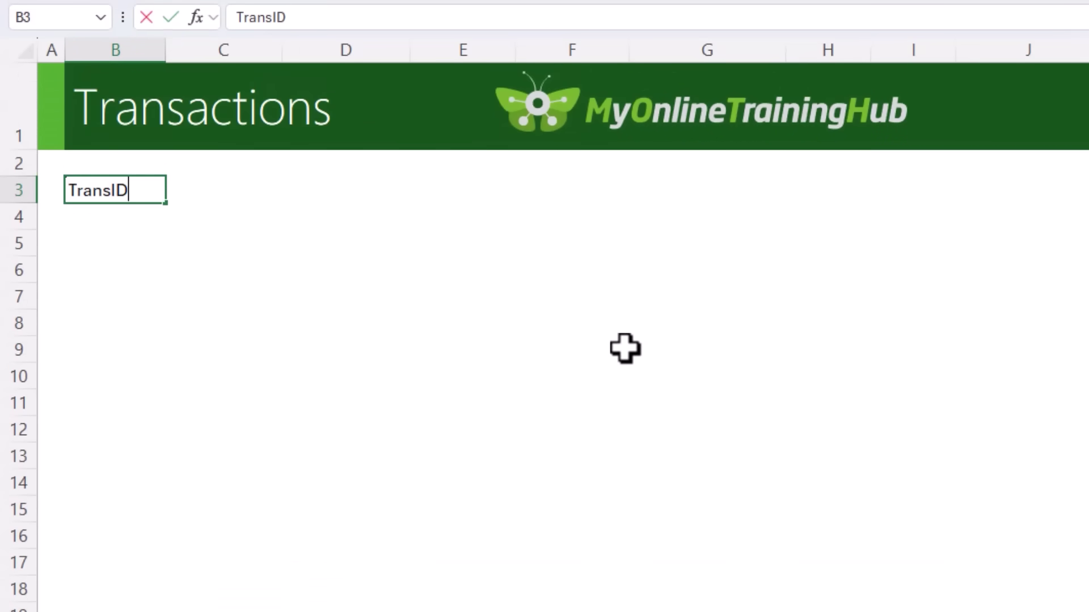
{"action": "key", "text": "Tab"}
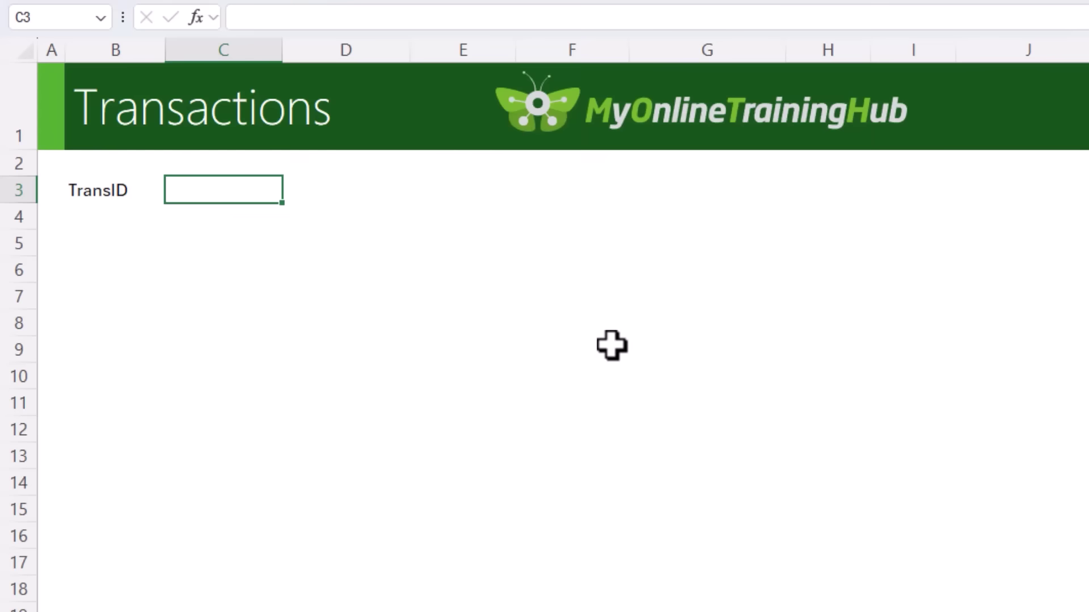
{"action": "type", "text": "Date"}
{"action": "key", "text": "Tab"}
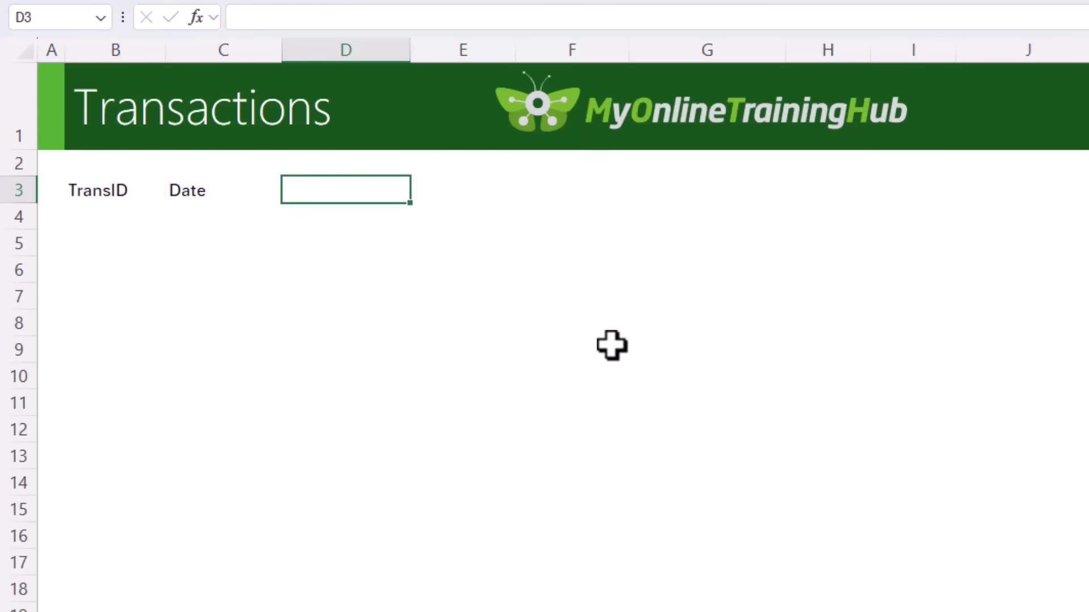
{"action": "type", "text": "Product ID"}
{"action": "key", "text": "Tab"}
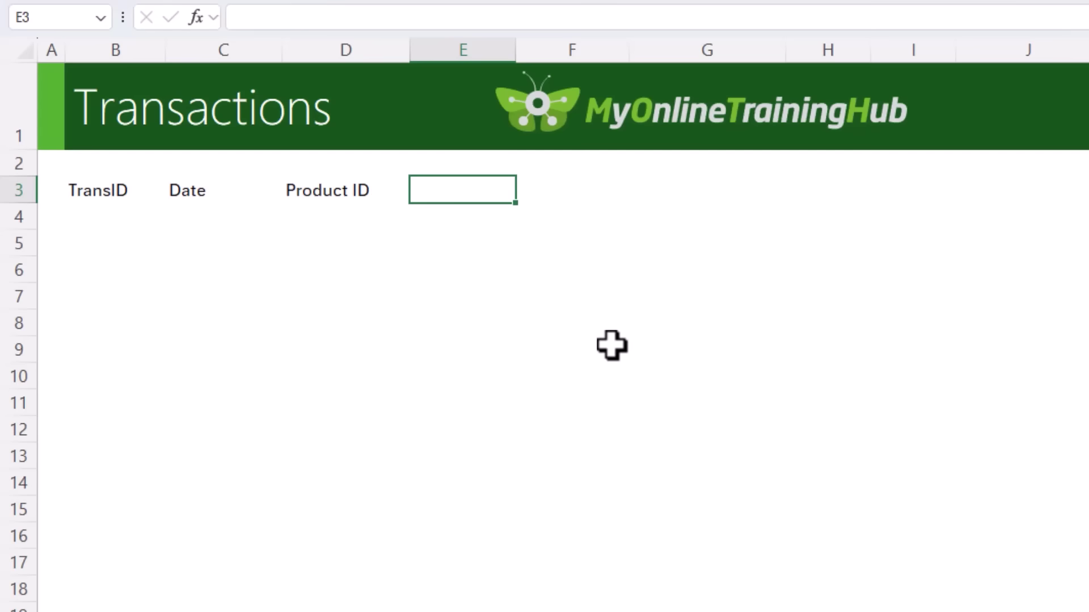
Add the headers Site, Quantity and Type in E3:G3.
{"action": "type", "text": "Site"}
{"action": "key", "text": "Tab"}
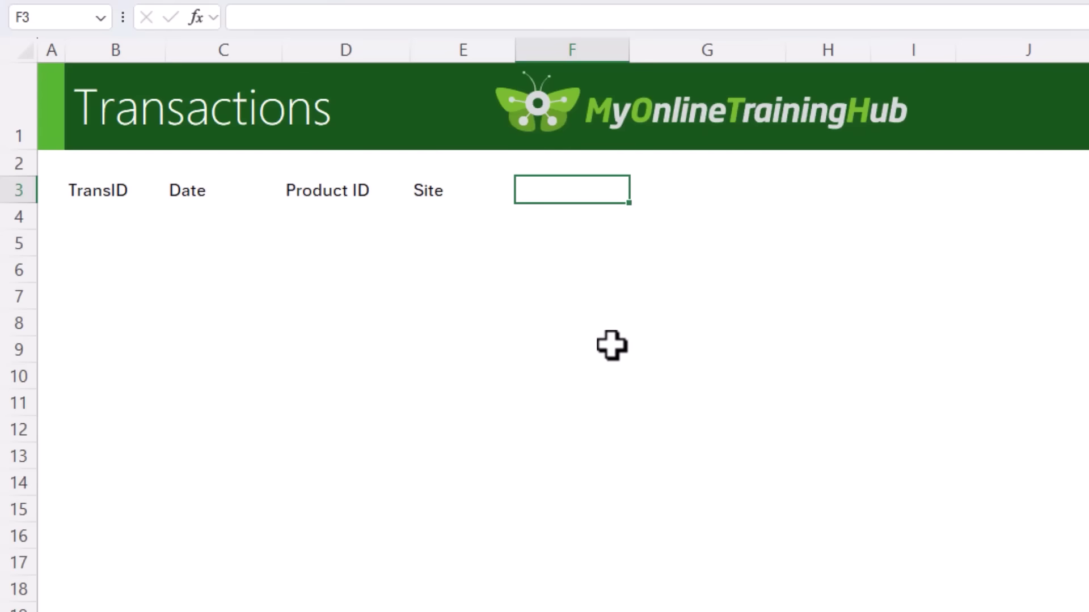
{"action": "type", "text": "Quantity"}
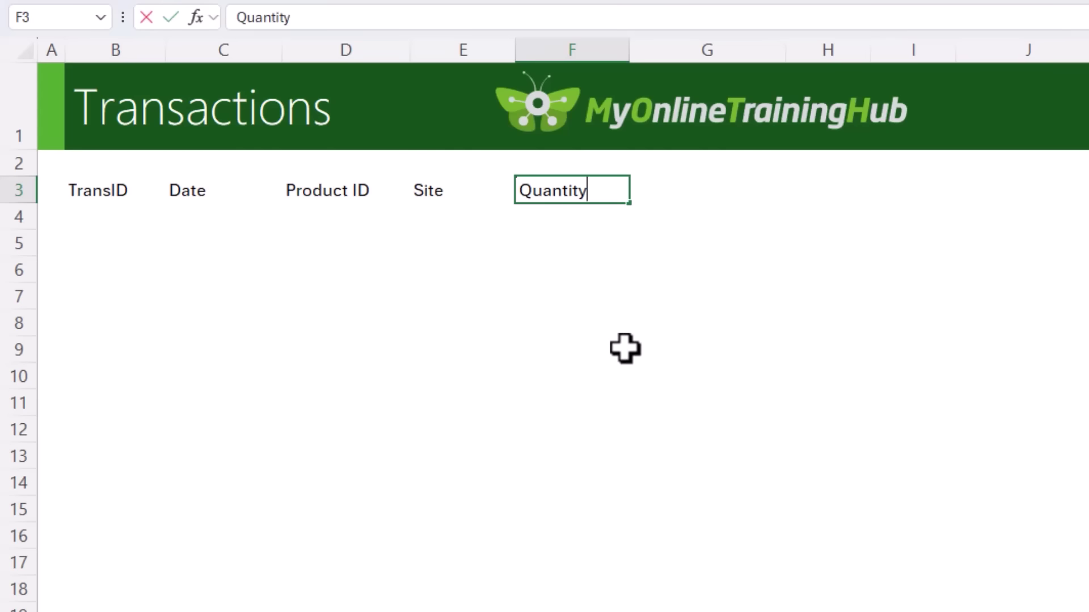
{"action": "key", "text": "Tab"}
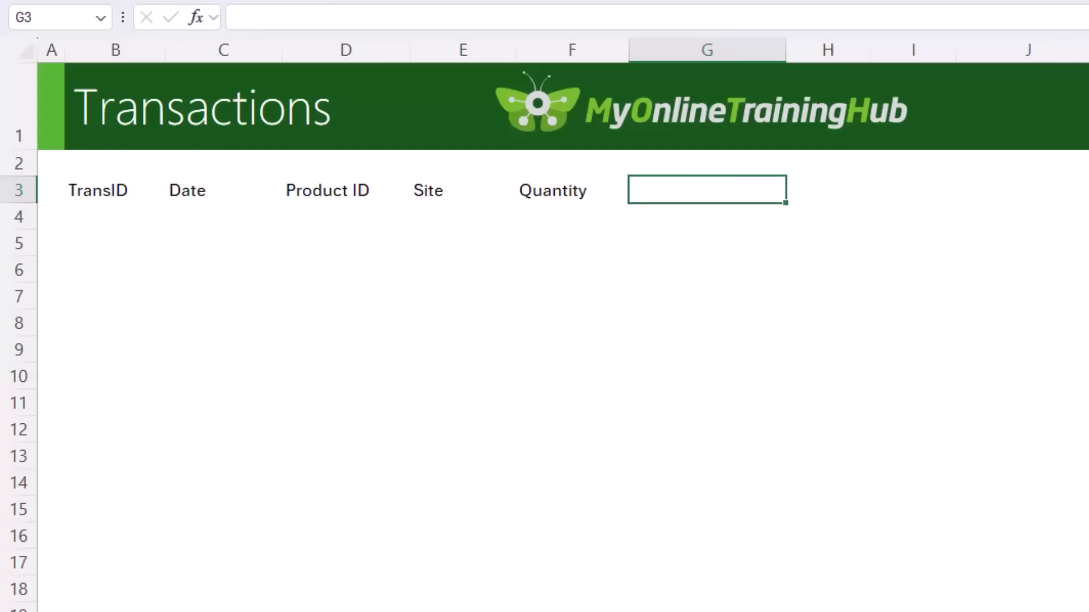
{"action": "type", "text": "Type"}
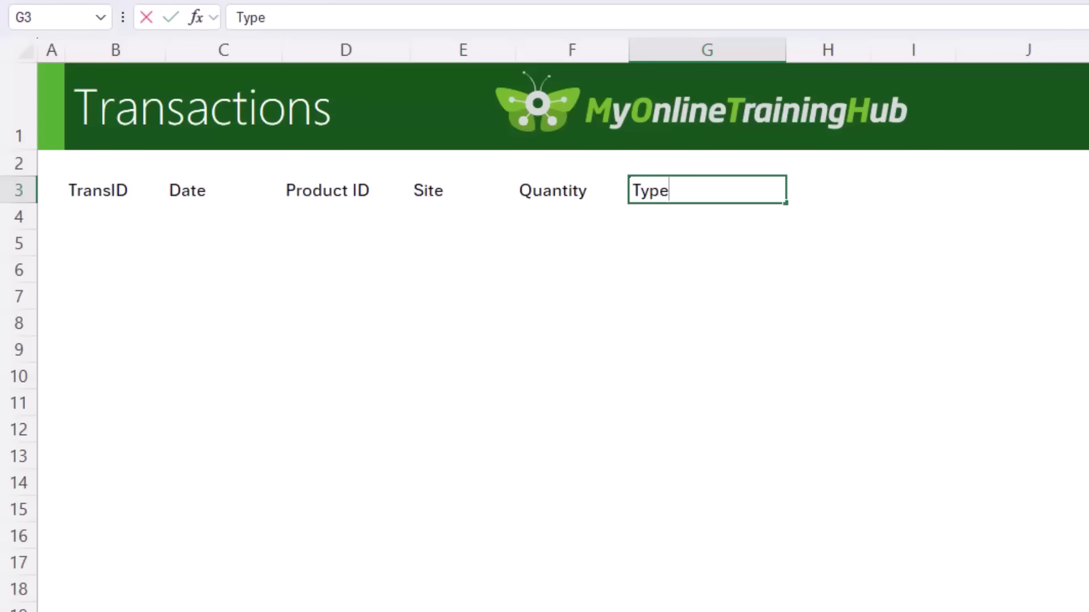
{"action": "left_click", "coordinate": [572, 190]}
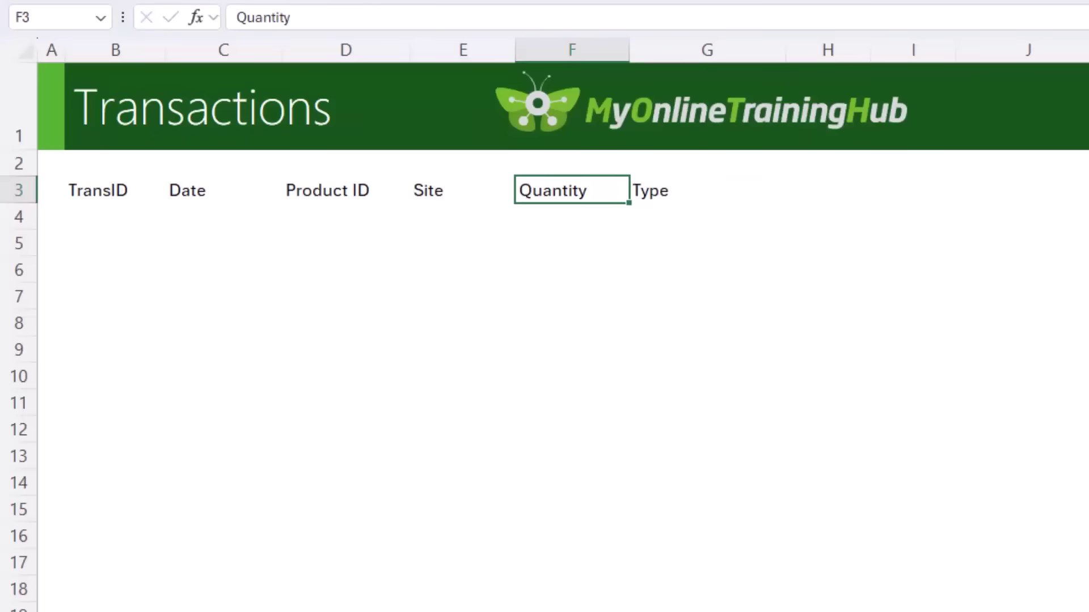
{"action": "left_click", "coordinate": [116, 190]}
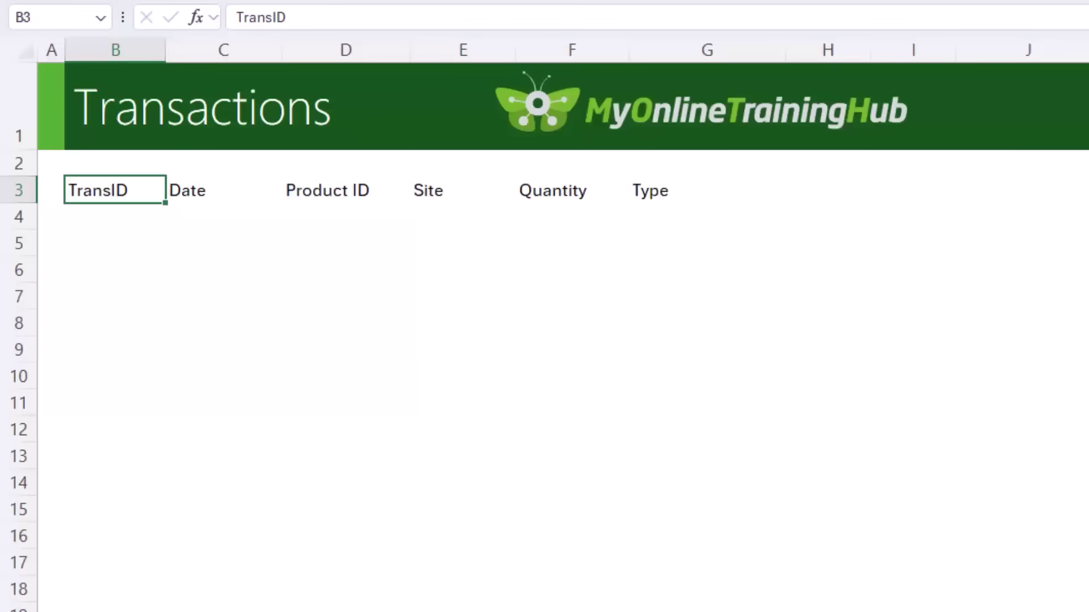
Turn the header row into a light green table with headers, named Transactions.
{"action": "left_click", "coordinate": [858, 25]}
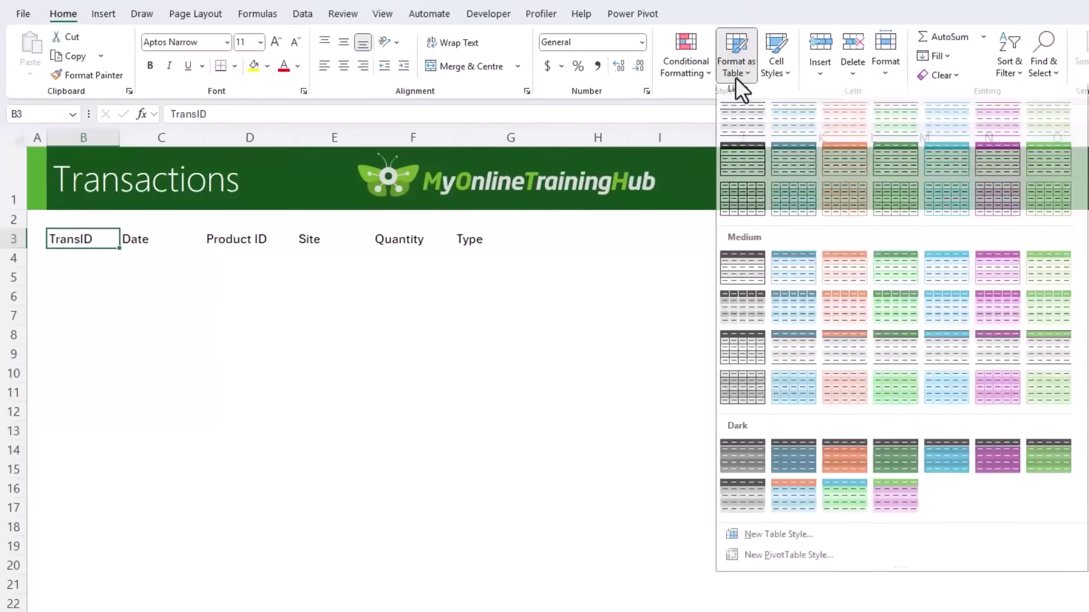
{"action": "left_click", "coordinate": [1041, 144]}
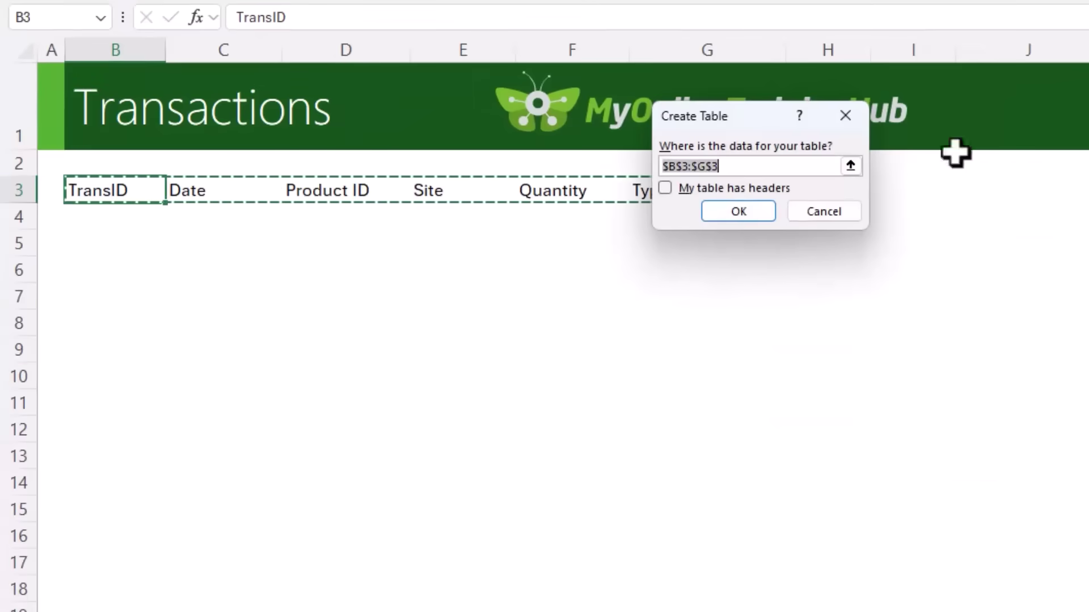
{"action": "left_click", "coordinate": [496, 242]}
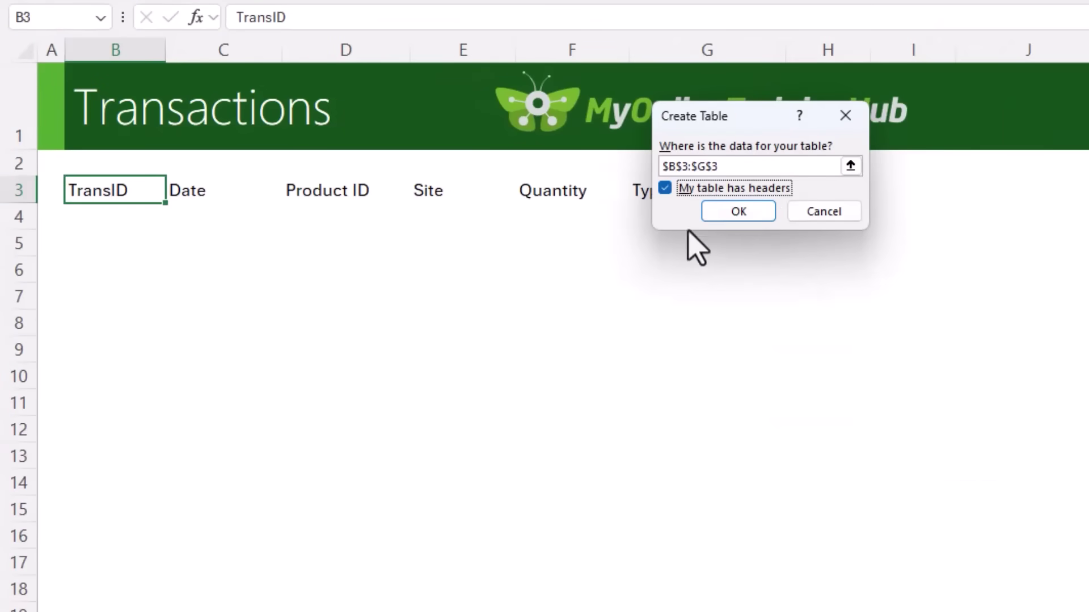
{"action": "left_click", "coordinate": [716, 212]}
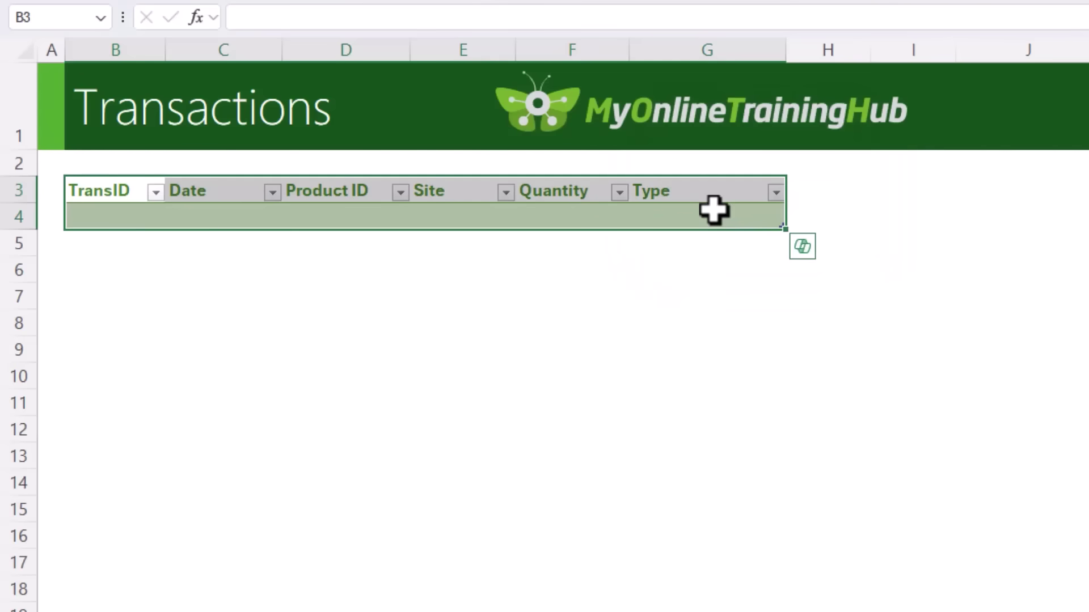
{"action": "left_click", "coordinate": [67, 80]}
{"action": "type", "text": "Transac"}
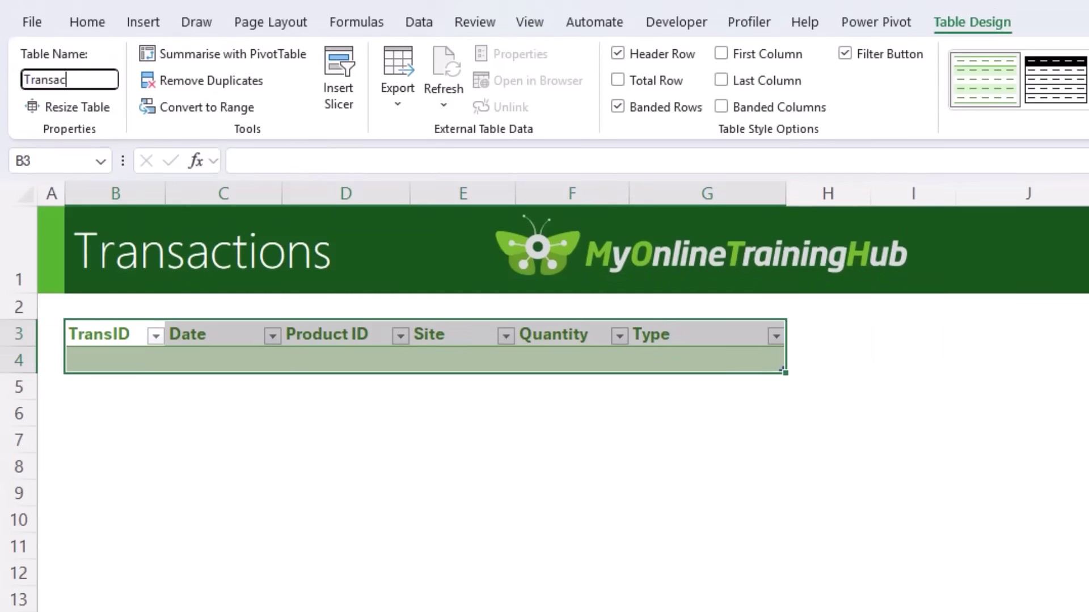
{"action": "type", "text": "tions"}
{"action": "key", "text": "Return"}
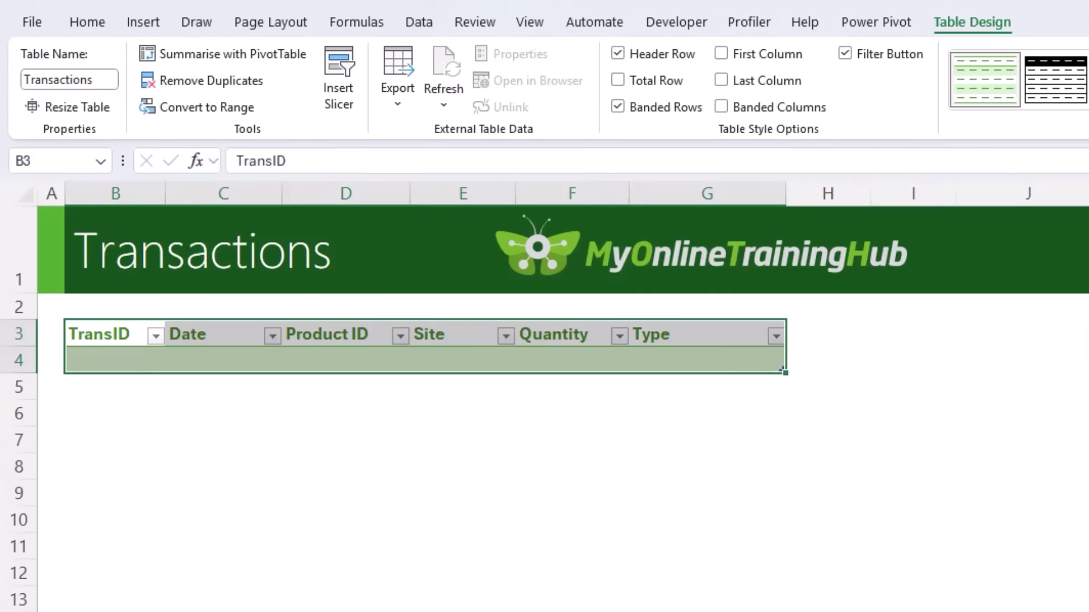
{"action": "left_click", "coordinate": [349, 330]}
{"action": "left_click", "coordinate": [345, 314]}
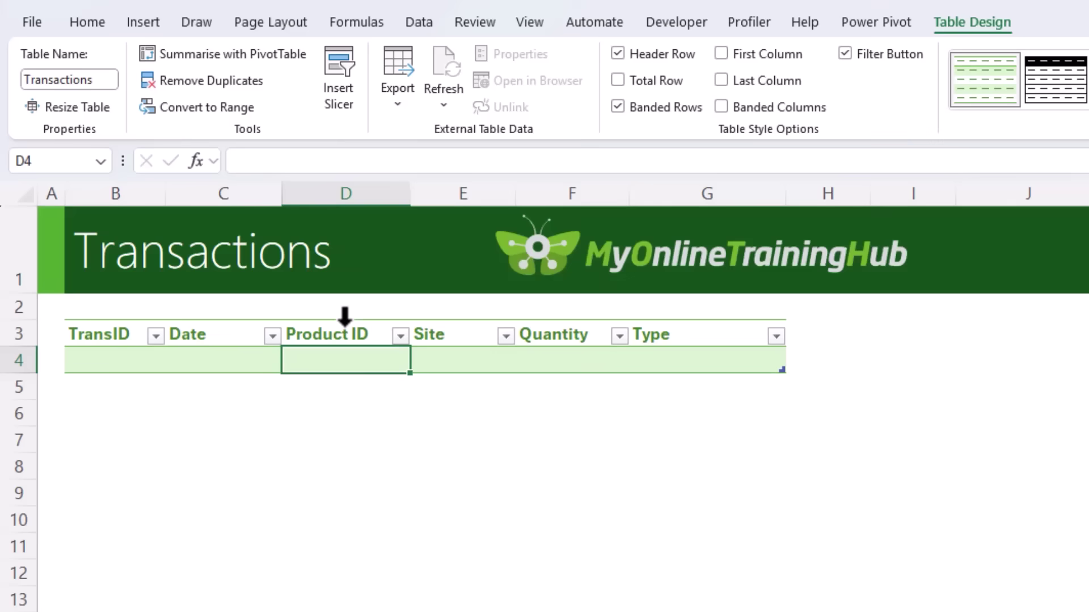
Restrict Product ID cell D4 to a drop-down list sourced from =ProductList.
{"action": "left_click", "coordinate": [419, 22]}
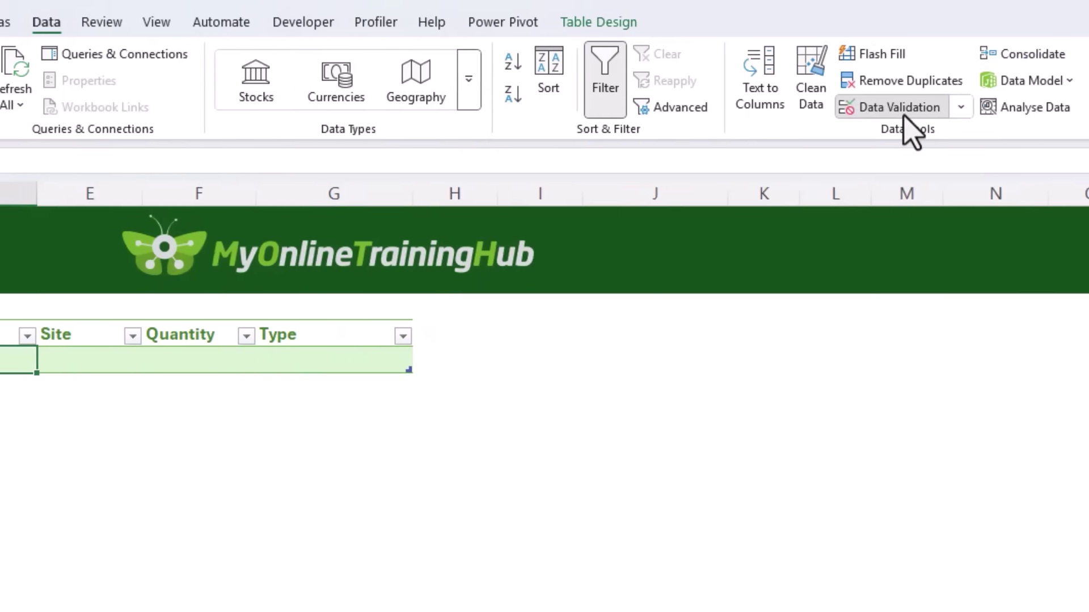
{"action": "left_click", "coordinate": [899, 109]}
{"action": "left_click", "coordinate": [356, 229]}
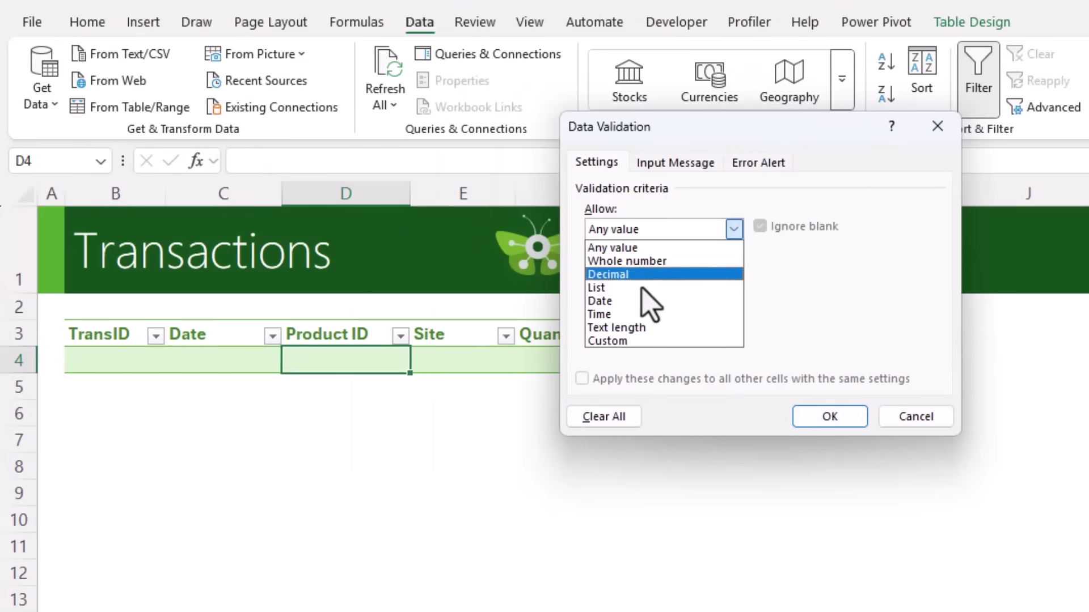
{"action": "left_click", "coordinate": [267, 287]}
{"action": "left_click", "coordinate": [634, 312]}
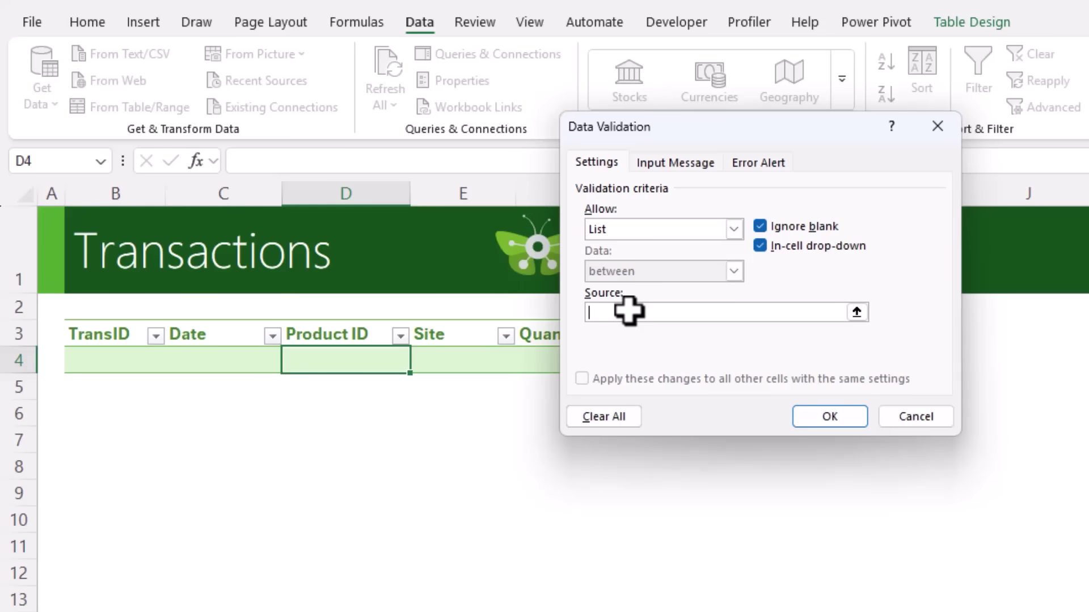
{"action": "key", "text": "F3"}
{"action": "left_click", "coordinate": [689, 234]}
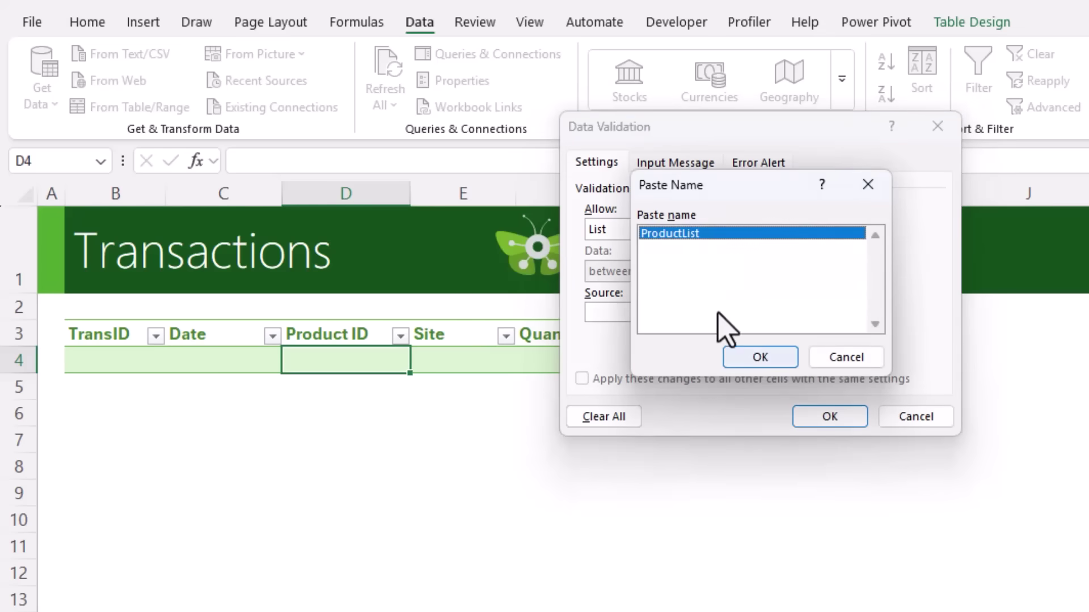
{"action": "left_click", "coordinate": [738, 359]}
{"action": "left_click", "coordinate": [815, 419]}
Check the D4 Product ID drop-down offers the product choices, then close it.
{"action": "left_click", "coordinate": [419, 220]}
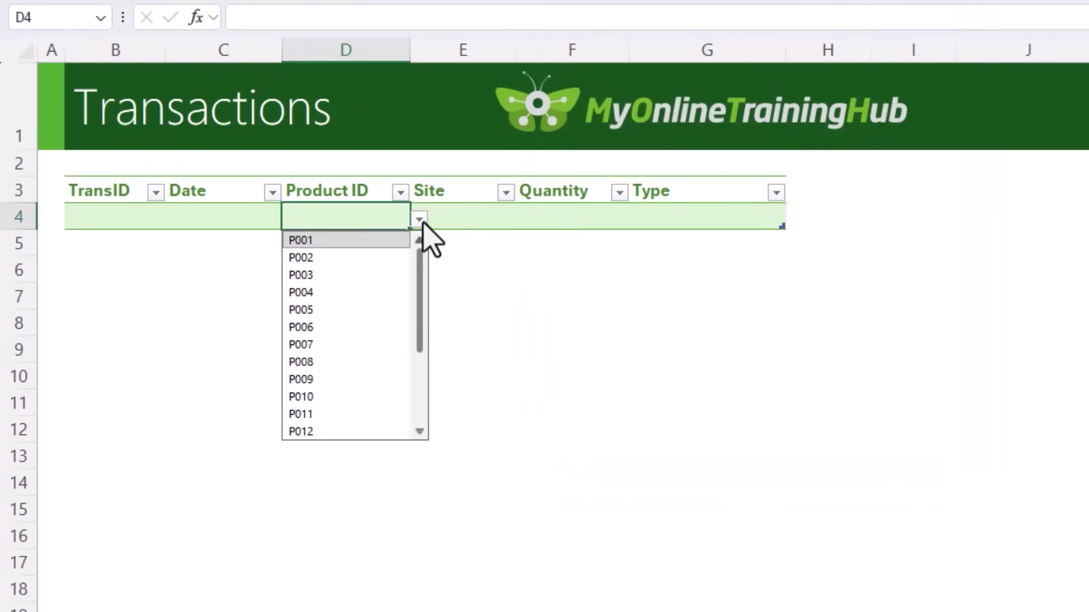
{"action": "mouse_move", "coordinate": [421, 267]}
{"action": "left_mouse_down"}
{"action": "mouse_move", "coordinate": [422, 310]}
{"action": "mouse_move", "coordinate": [416, 260]}
{"action": "left_mouse_up"}
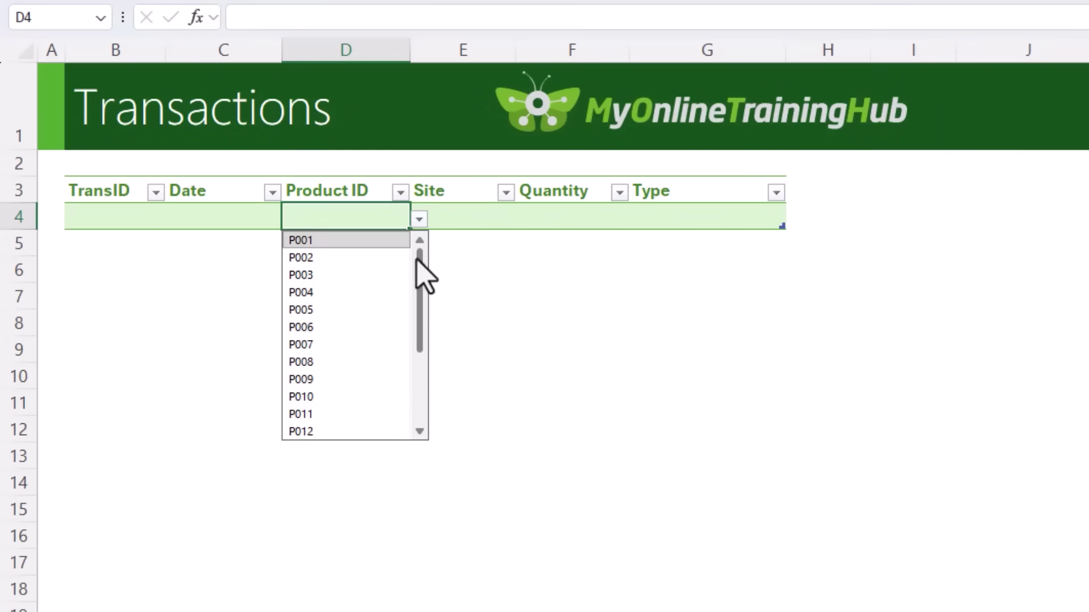
{"action": "left_click", "coordinate": [419, 219]}
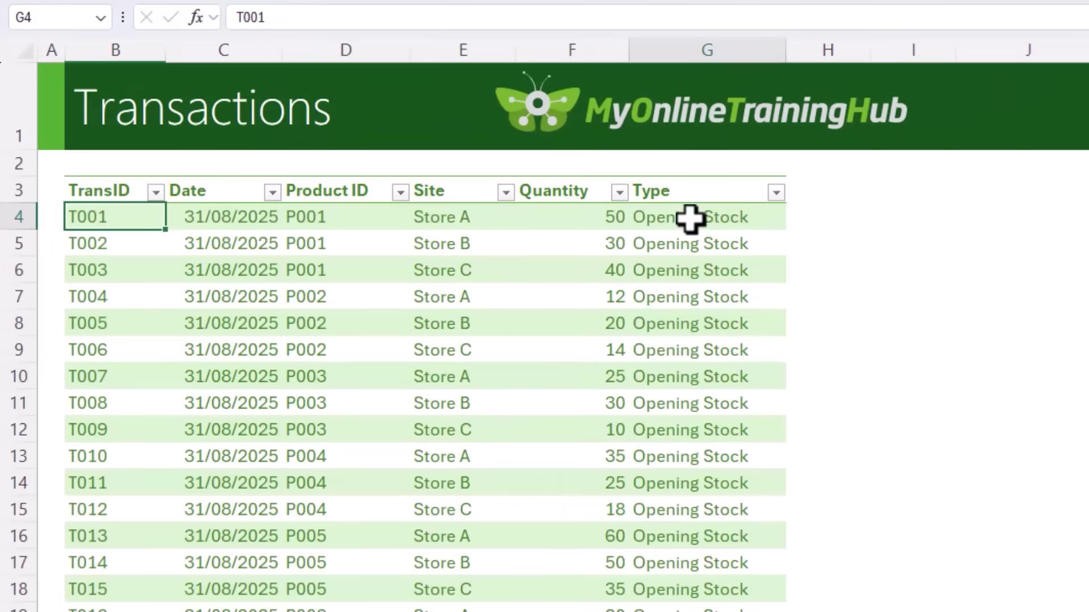
Review the filled Transactions entries, including the Type column and quantities -2 and 20.
{"action": "left_click_drag", "start_coordinate": [693, 219], "coordinate": [724, 595]}
{"action": "scroll", "coordinate": [724, 594], "scroll_direction": "down", "scroll_amount": 15}
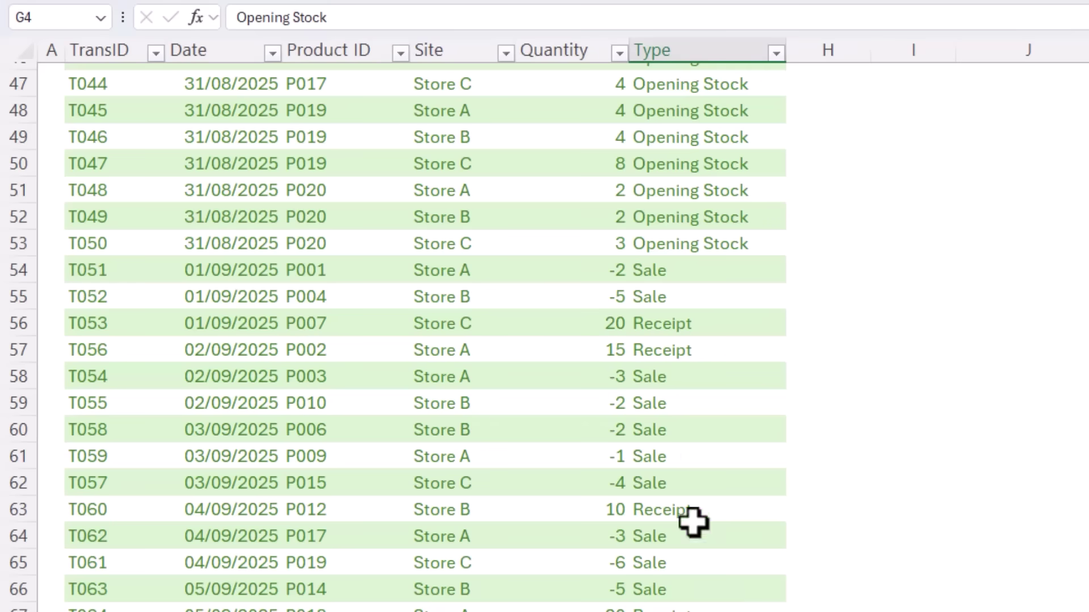
{"action": "left_click", "coordinate": [589, 274]}
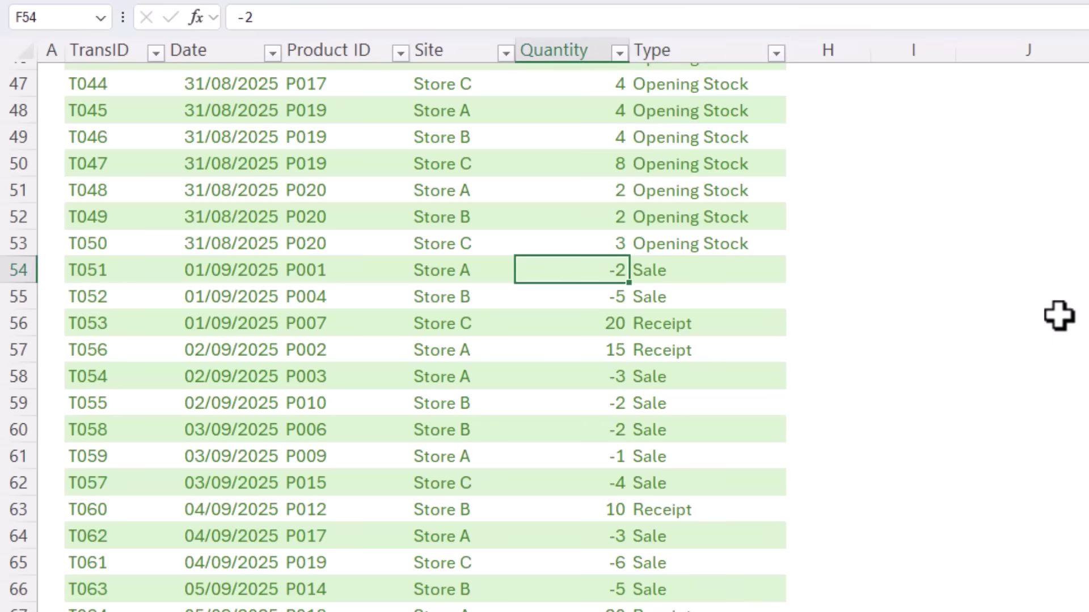
{"action": "left_click", "coordinate": [557, 323]}
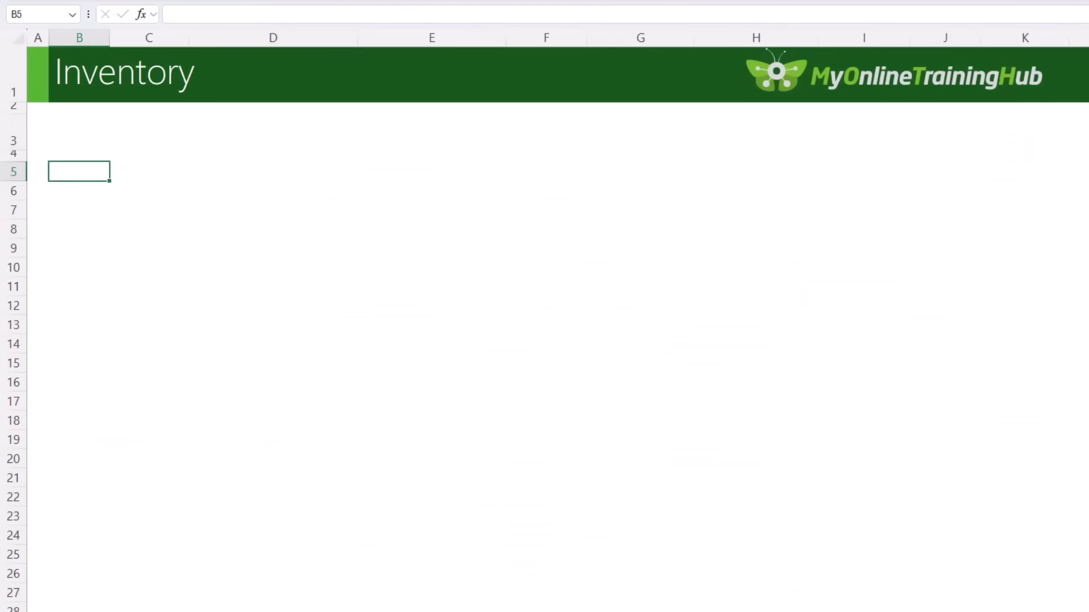
Paste the header row into row 5 and enter Store A, Store B, Store C and P001.
{"action": "key", "text": "ctrl+v"}
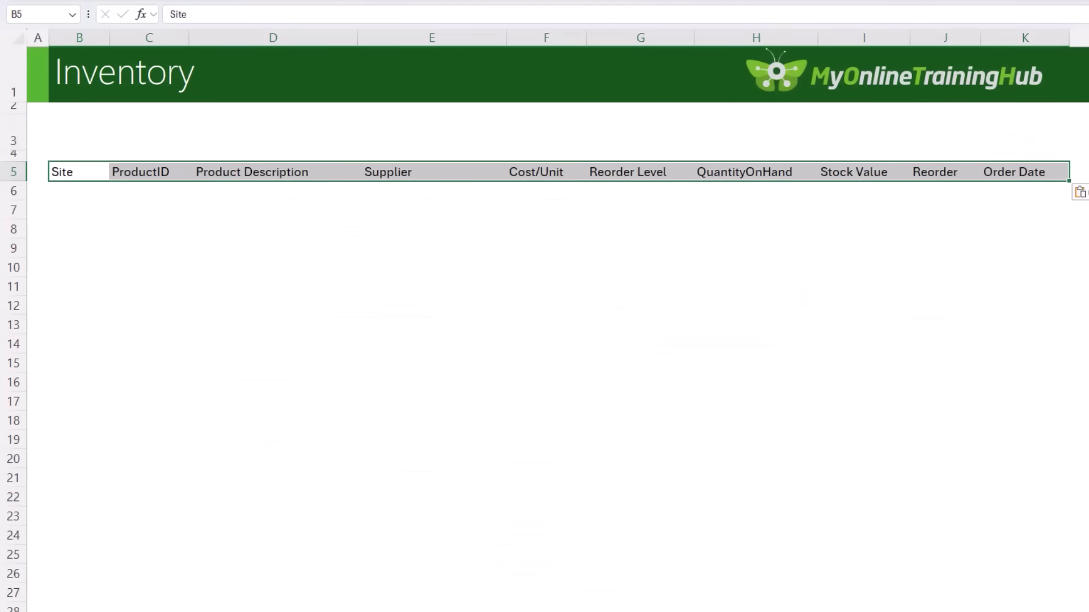
{"action": "key", "text": "Down"}
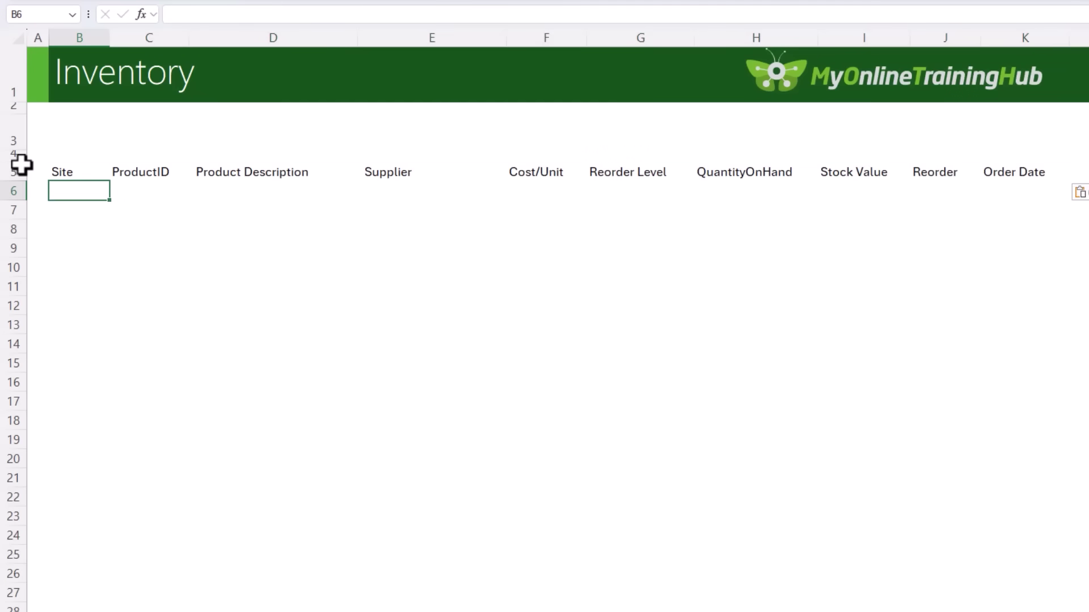
{"action": "type", "text": "Store A"}
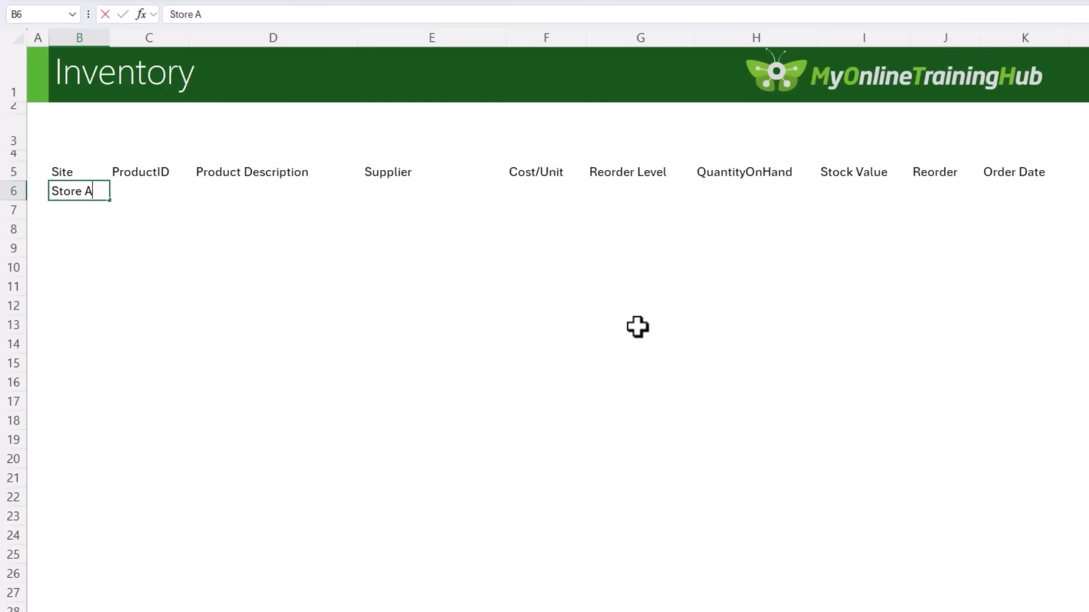
{"action": "key", "text": "Return"}
{"action": "type", "text": "Store B"}
{"action": "key", "text": "Return"}
{"action": "type", "text": "Store "}
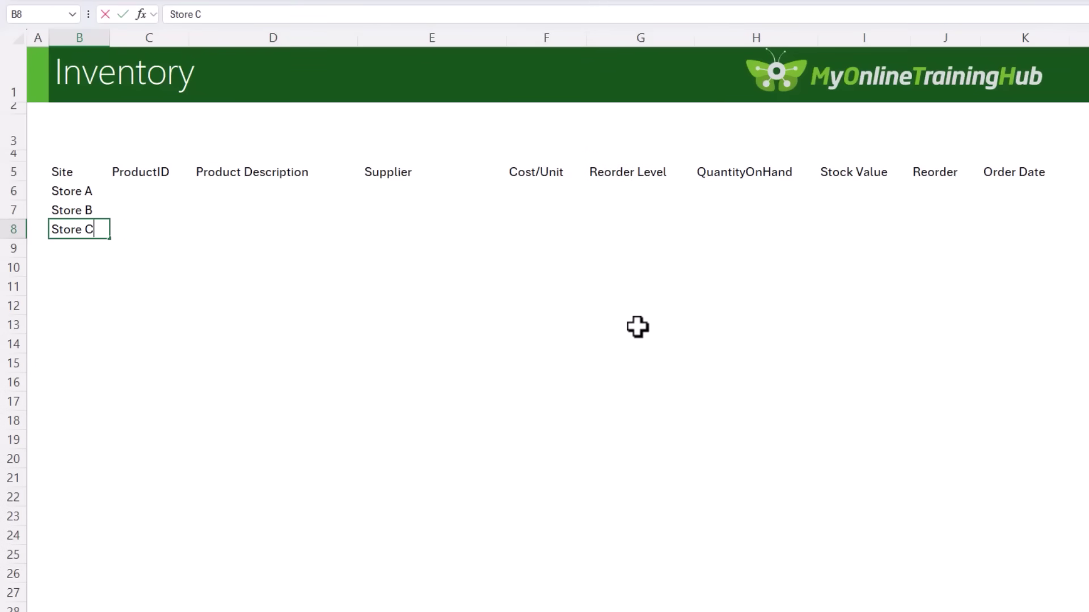
{"action": "type", "text": "C"}
{"action": "left_click", "coordinate": [149, 191]}
{"action": "type", "text": "P001"}
{"action": "key", "text": "Return"}
Fill P001 down and paste in the remaining store and product rows.
{"action": "key", "text": "ctrl+d"}
{"action": "key", "text": "Return"}
{"action": "key", "text": "ctrl+d"}
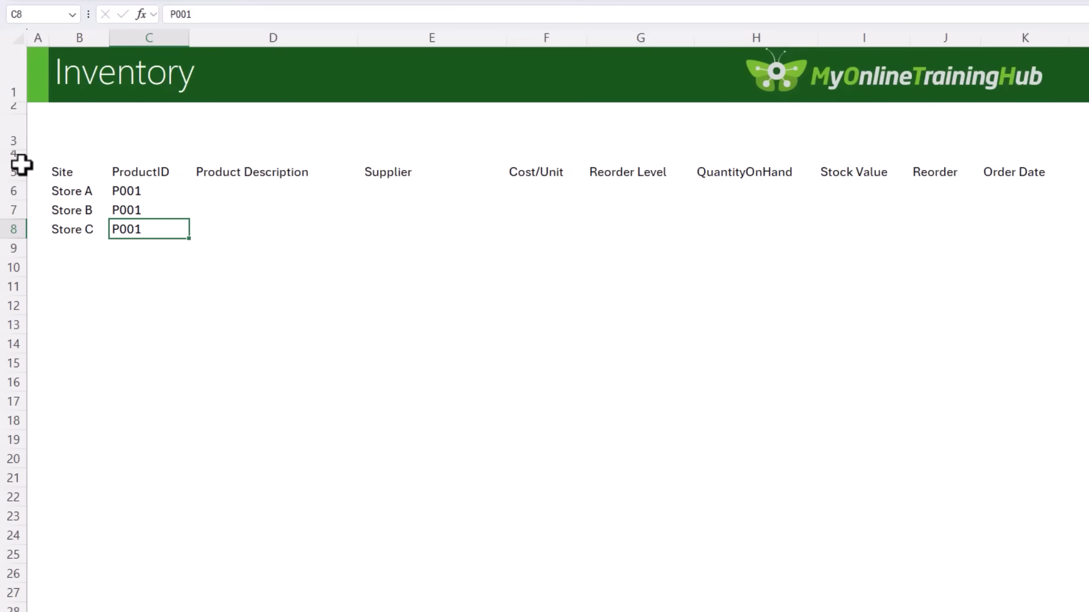
{"action": "key", "text": "ctrl+Up"}
{"action": "key", "text": "Right"}
{"action": "key", "text": "ctrl+v"}
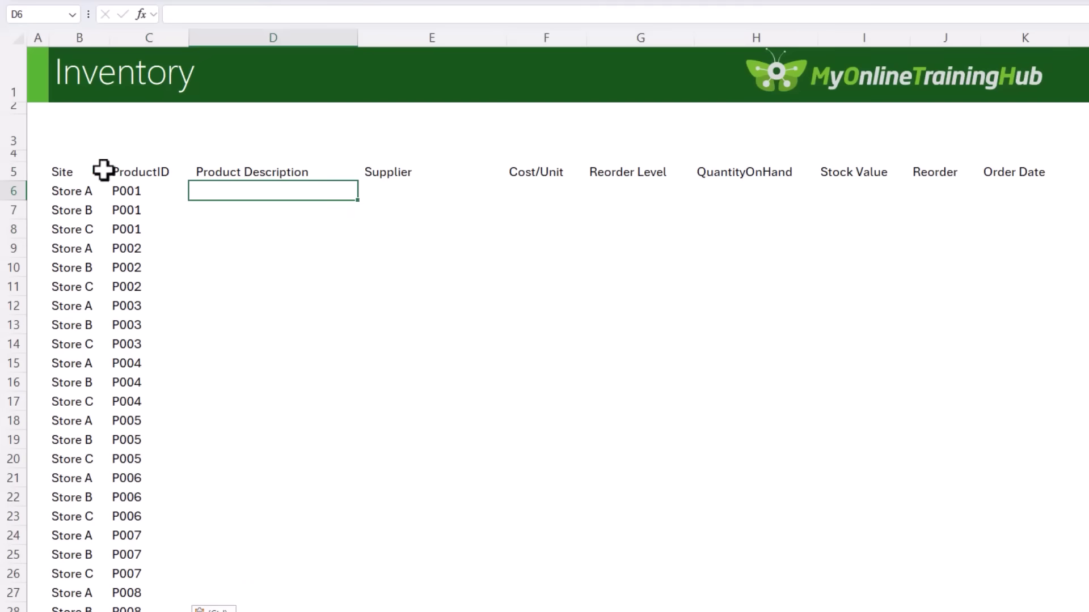
Format the range as a table with the first light grey style and a header row.
{"action": "left_click", "coordinate": [118, 171]}
{"action": "left_click", "coordinate": [652, 55]}
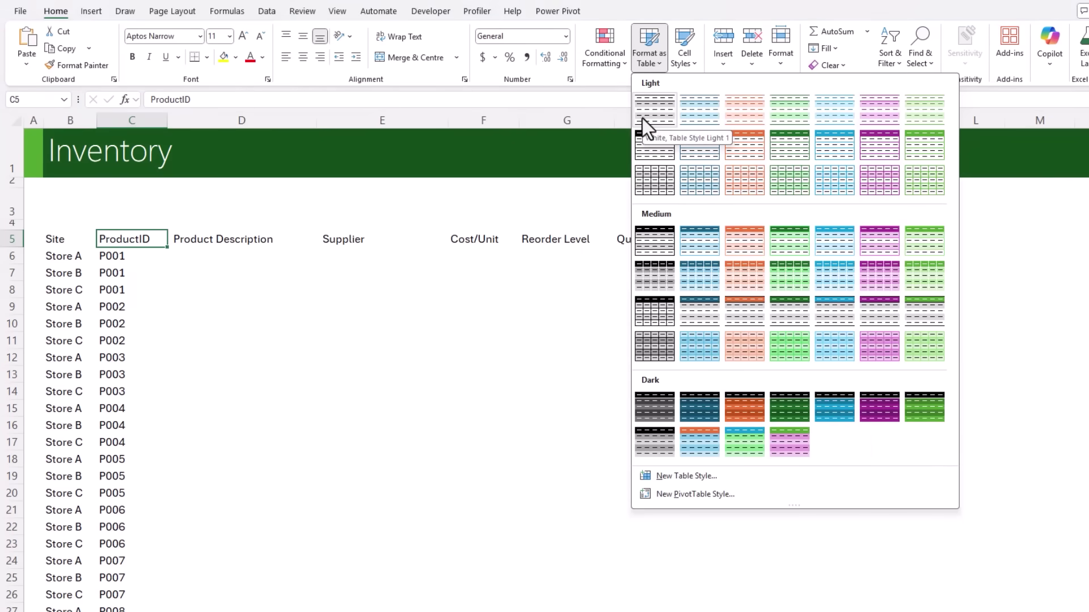
{"action": "left_click", "coordinate": [642, 118]}
{"action": "left_click", "coordinate": [449, 209]}
{"action": "left_click", "coordinate": [466, 225]}
Rename the table to Inventory.
{"action": "left_click", "coordinate": [73, 52]}
{"action": "key", "text": "BackSpace"}
{"action": "type", "text": "Inventory"}
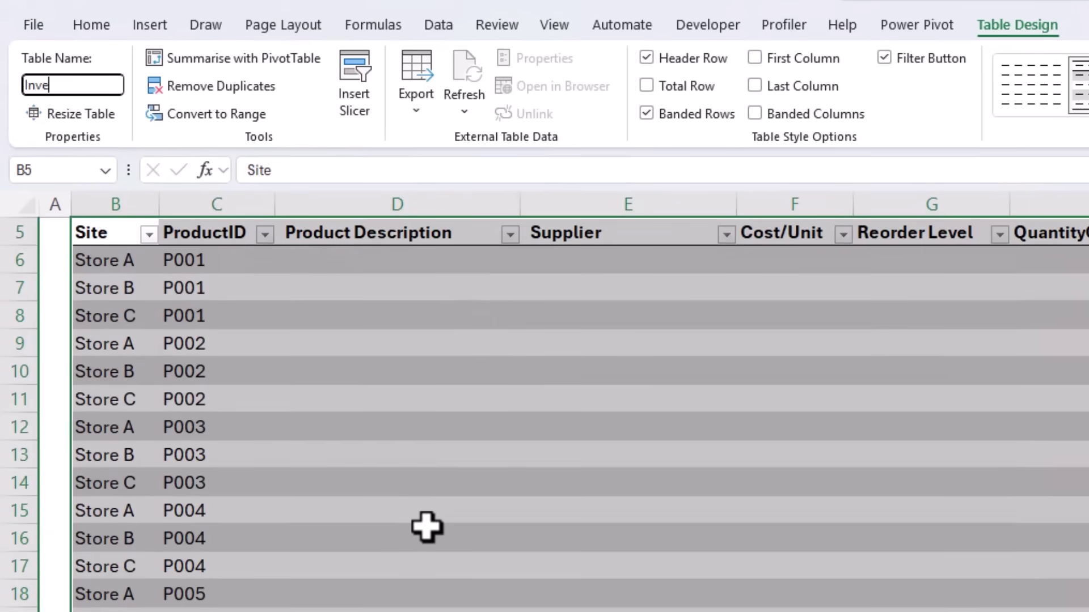
{"action": "left_click", "coordinate": [397, 260]}
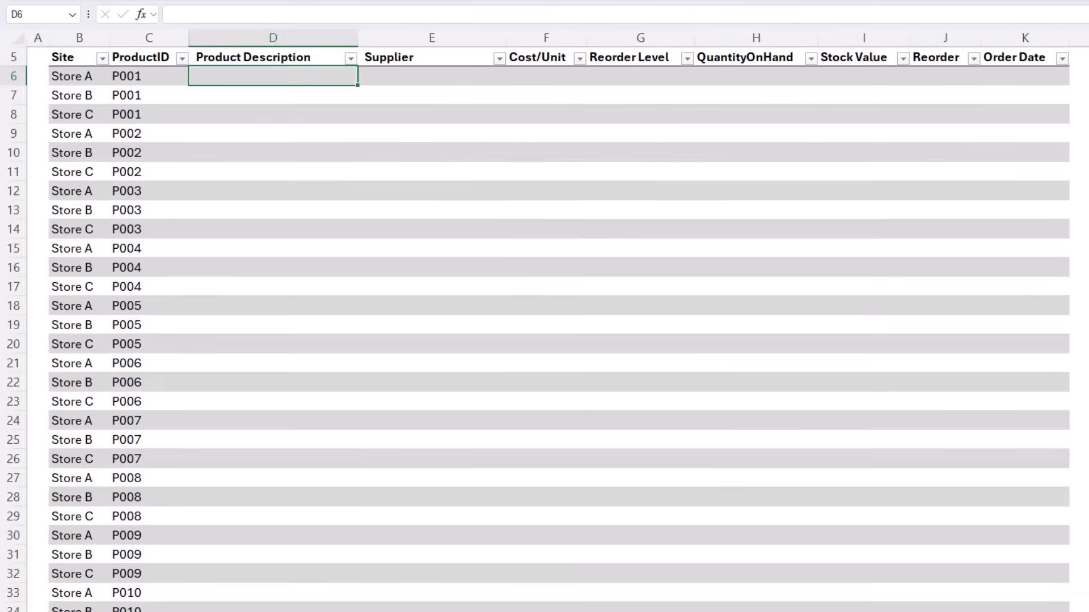
{"action": "left_click", "coordinate": [431, 76]}
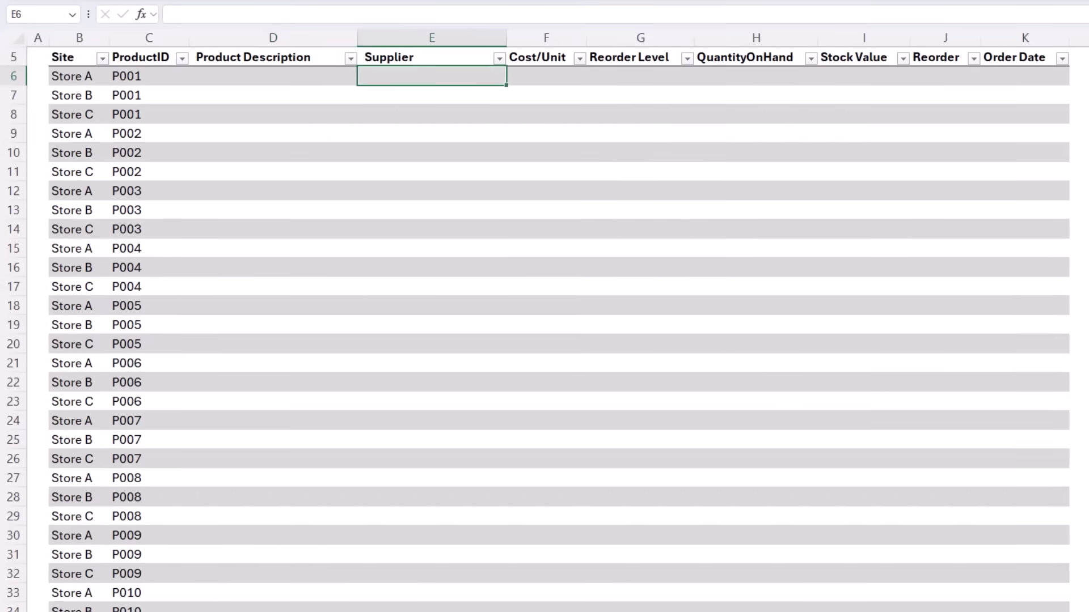
{"action": "left_click", "coordinate": [546, 76]}
{"action": "left_click", "coordinate": [640, 76]}
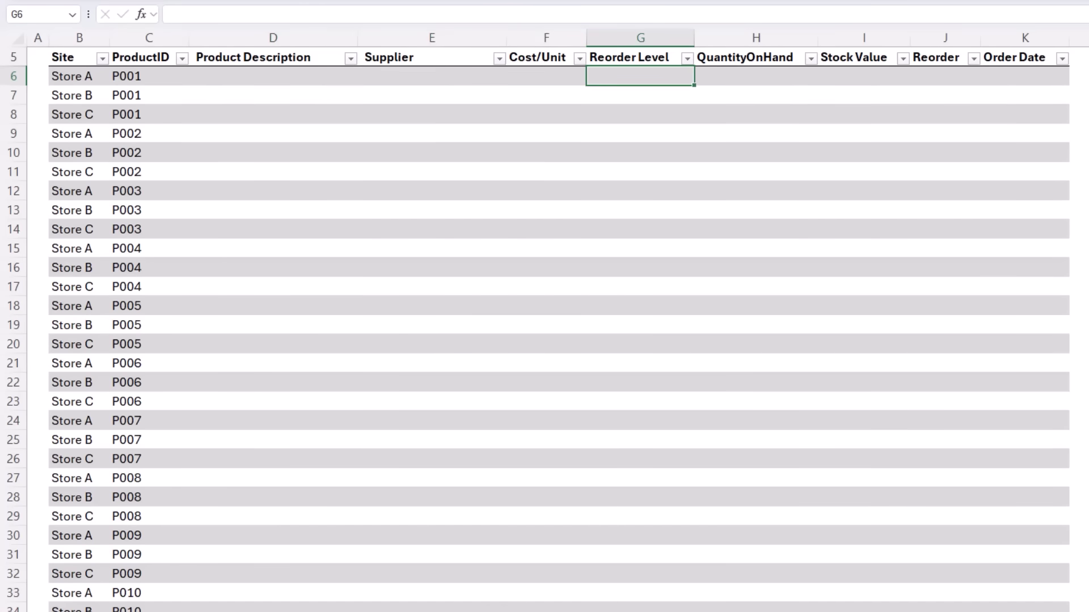
In D6, XLOOKUP the row's ProductID in Products[ProductID], returning Products[ProductName] with a "Not Found" fallback.
{"action": "key", "text": "Left"}
{"action": "key", "text": "Left"}
{"action": "key", "text": "Left"}
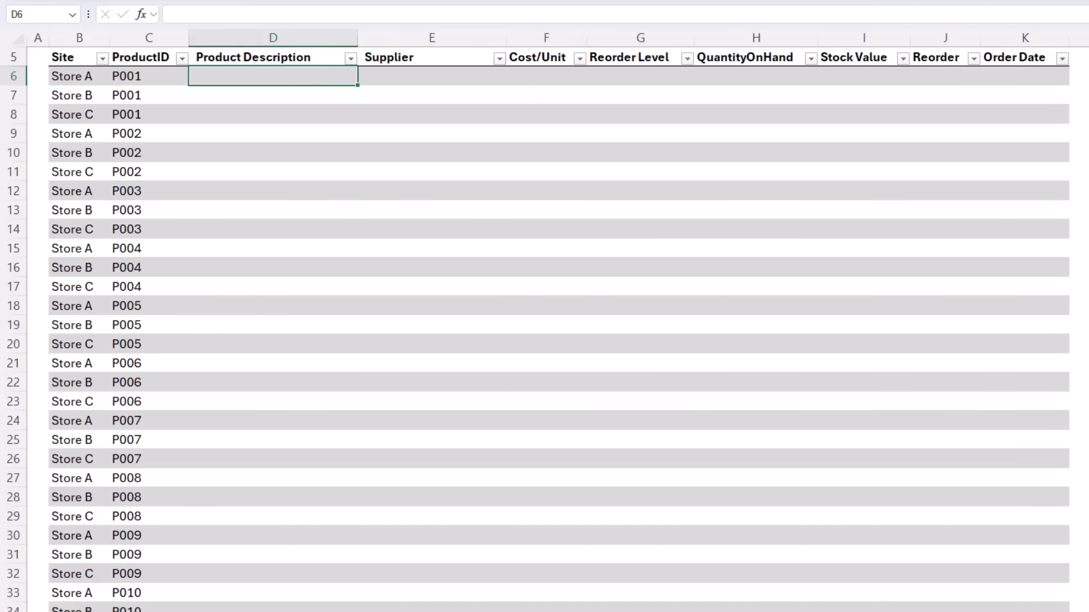
{"action": "type", "text": "=xl"}
{"action": "key", "text": "Tab"}
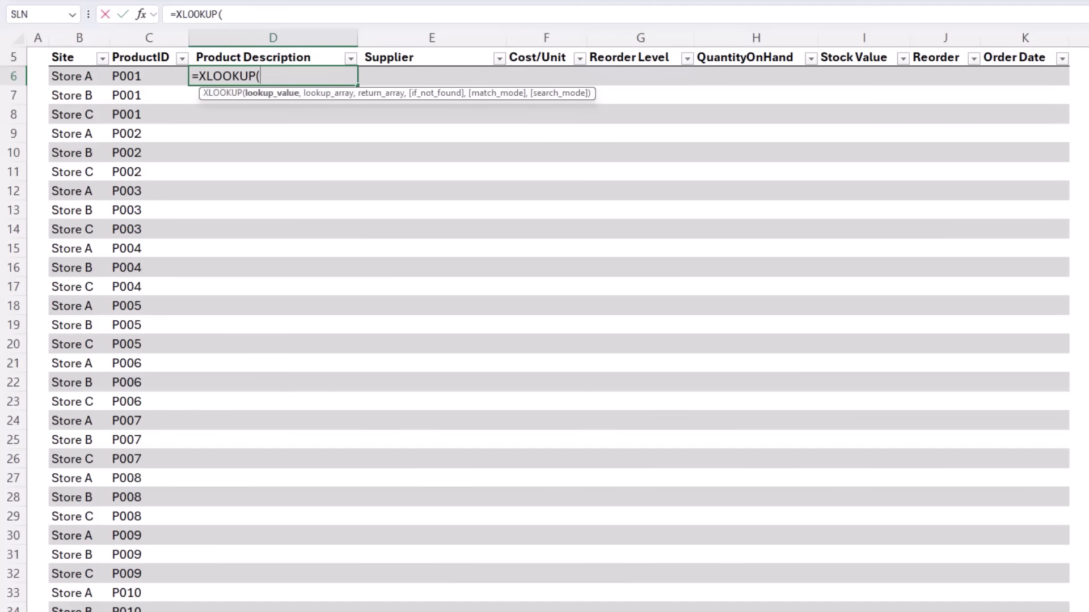
{"action": "left_click", "coordinate": [129, 75]}
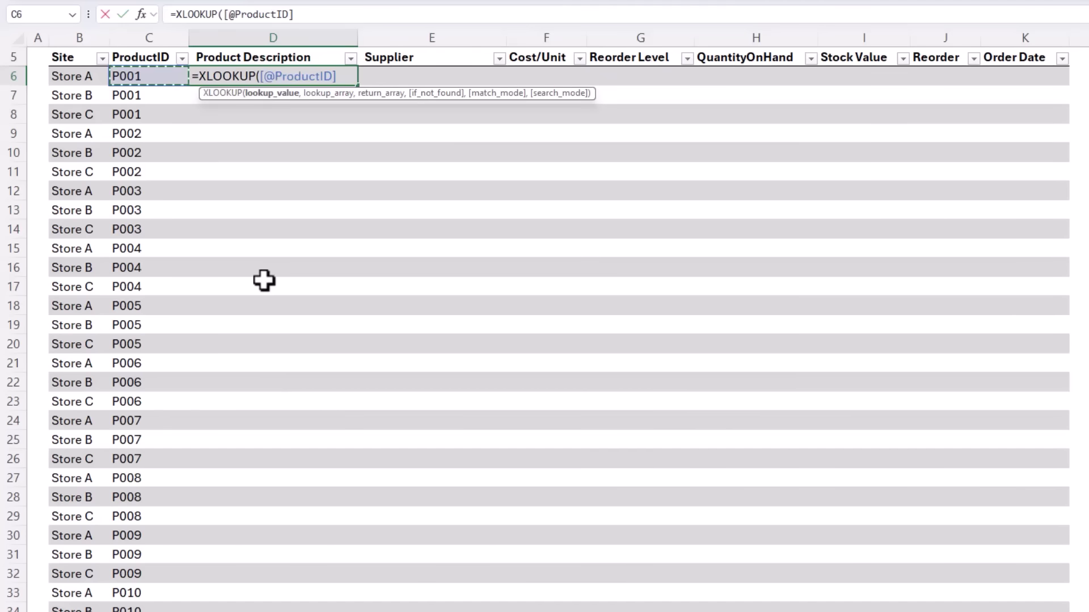
{"action": "type", "text": ","}
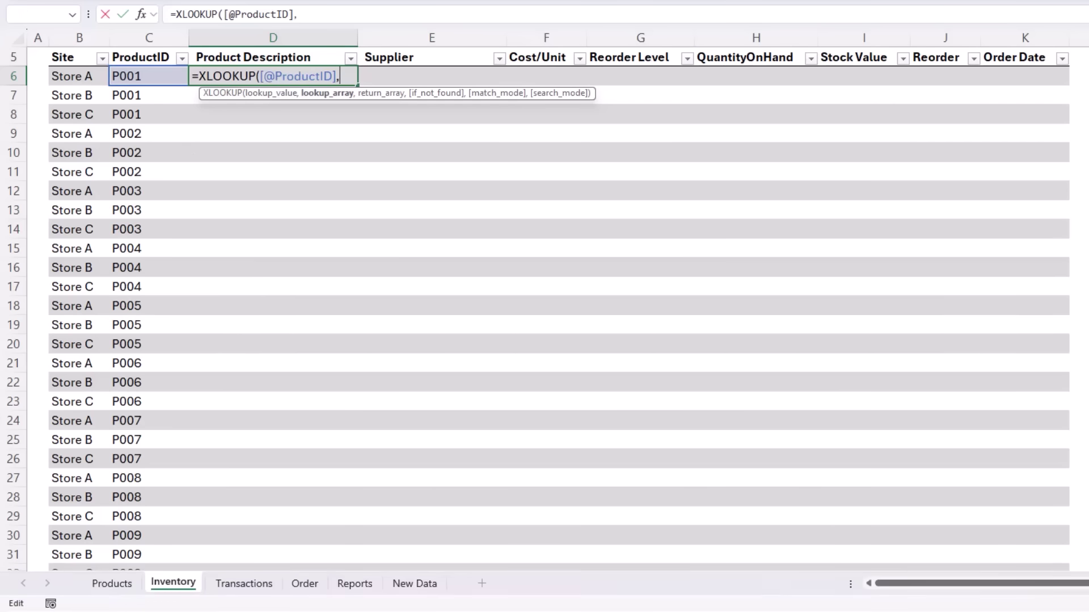
{"action": "left_click", "coordinate": [112, 584]}
{"action": "left_click", "coordinate": [105, 134]}
{"action": "type", "text": ","}
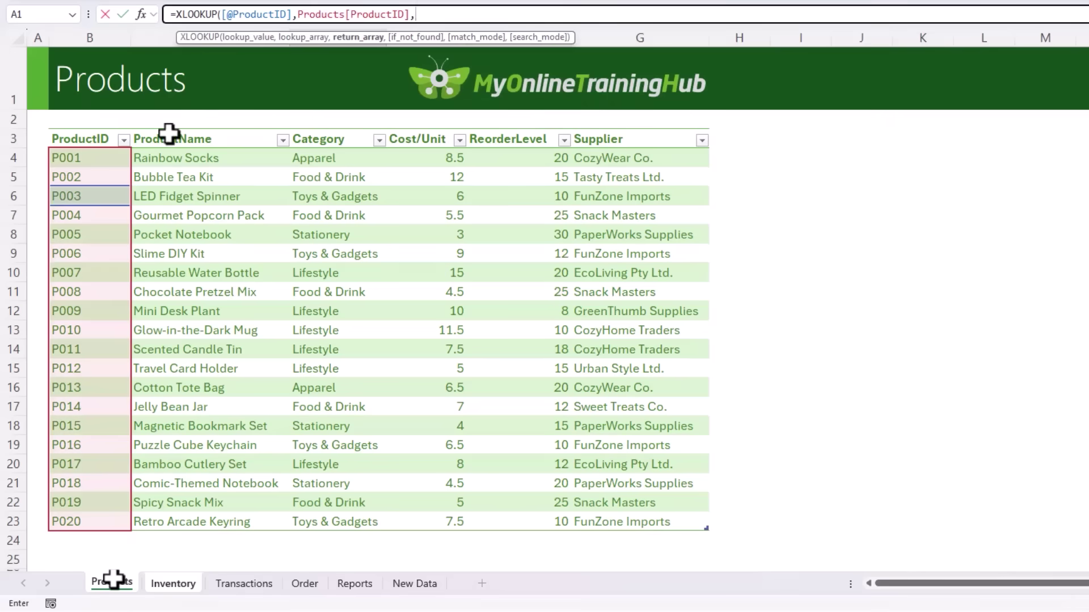
{"action": "left_click", "coordinate": [169, 134]}
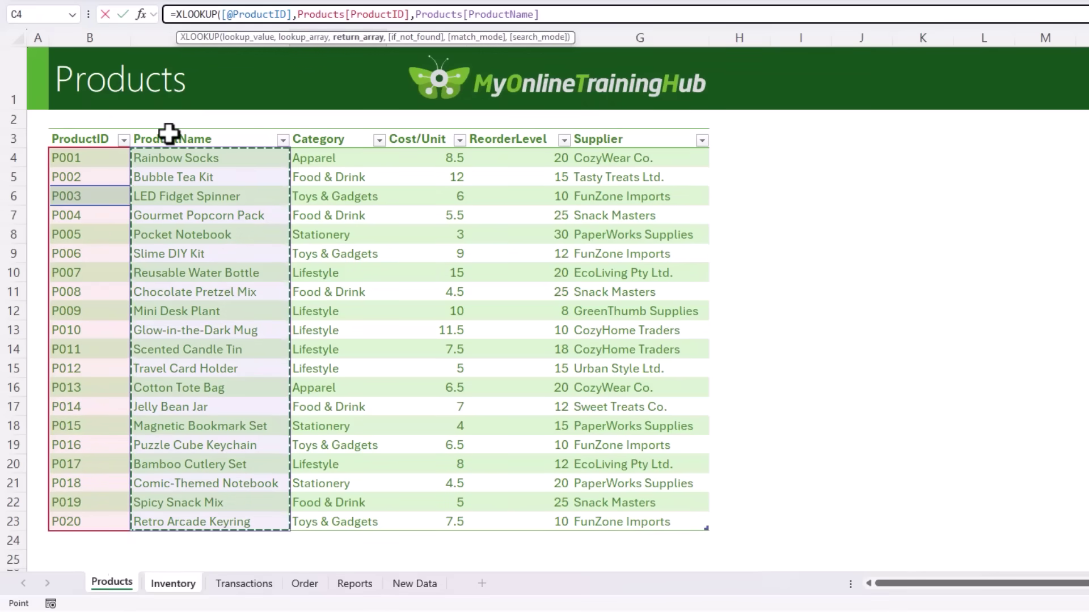
{"action": "type", "text": ",\"Not Found"}
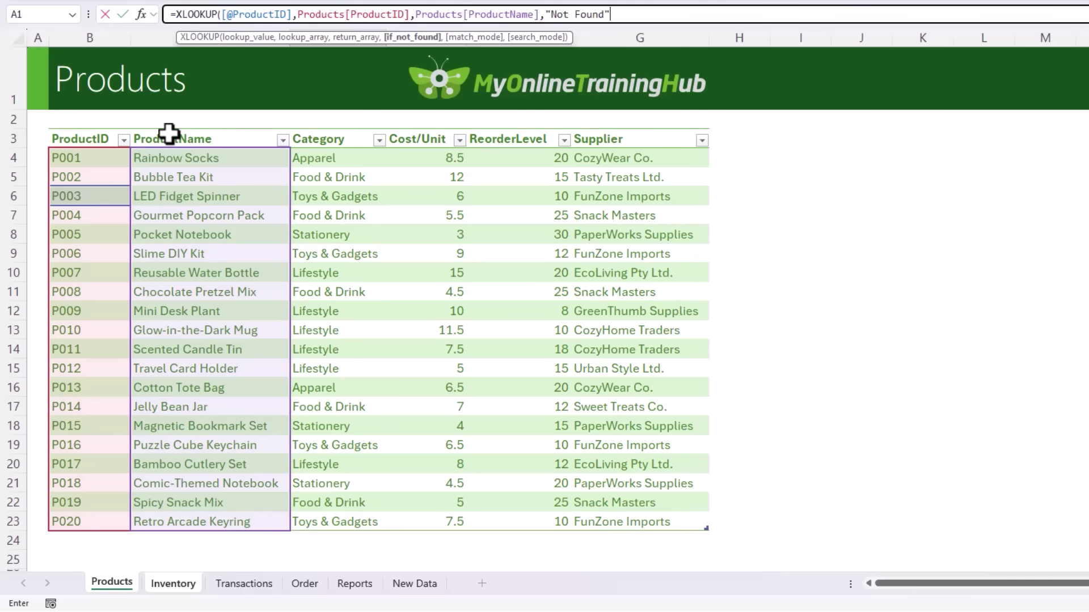
{"action": "type", "text": "\")"}
{"action": "key", "text": "Return"}
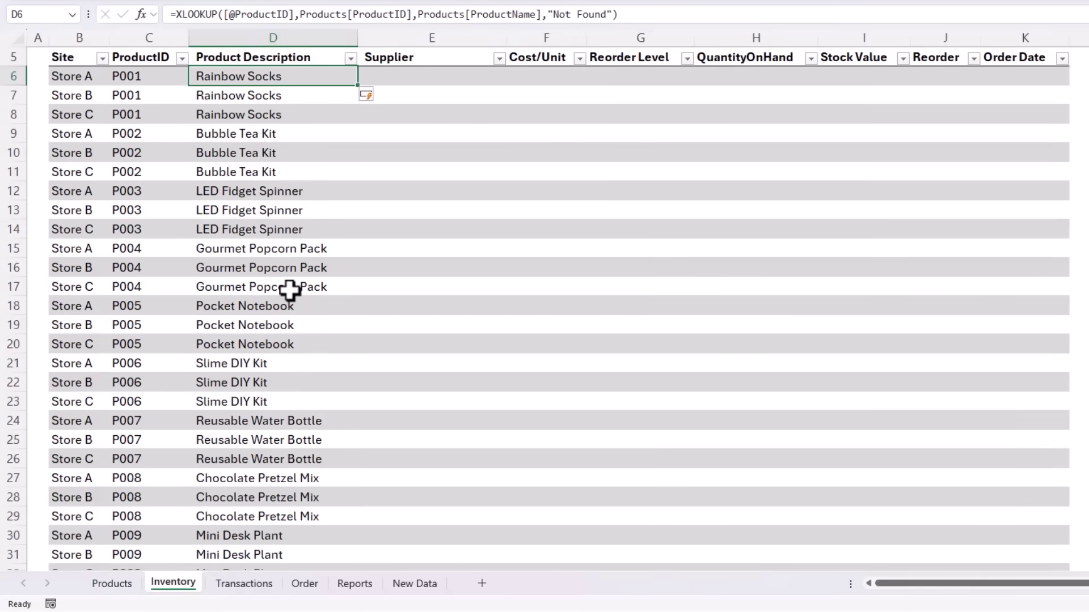
Copy the lookup formula into E6:G6 and switch its return column to Supplier.
{"action": "key", "text": "ctrl+c"}
{"action": "key", "text": "Right"}
{"action": "key", "text": "shift+Right"}
{"action": "key", "text": "shift+Right"}
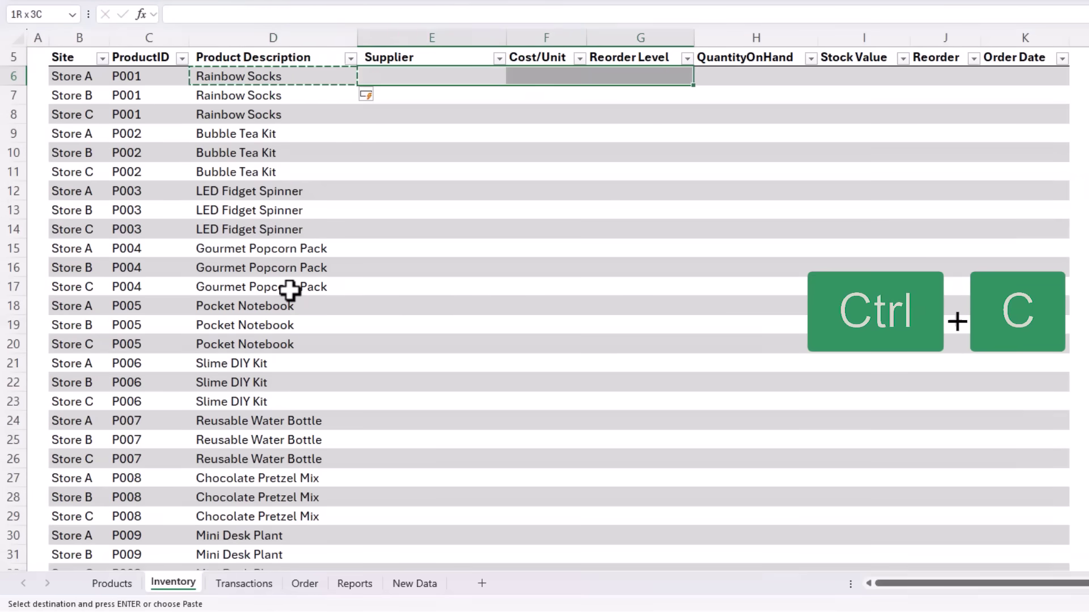
{"action": "key", "text": "ctrl+v"}
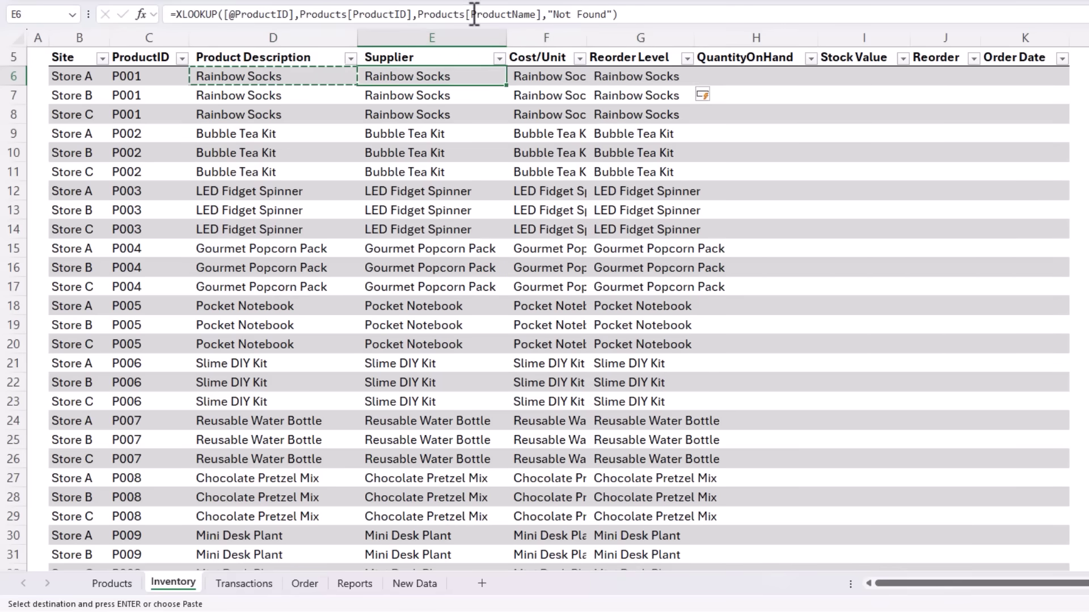
{"action": "left_click_drag", "start_coordinate": [471, 14], "coordinate": [537, 14]}
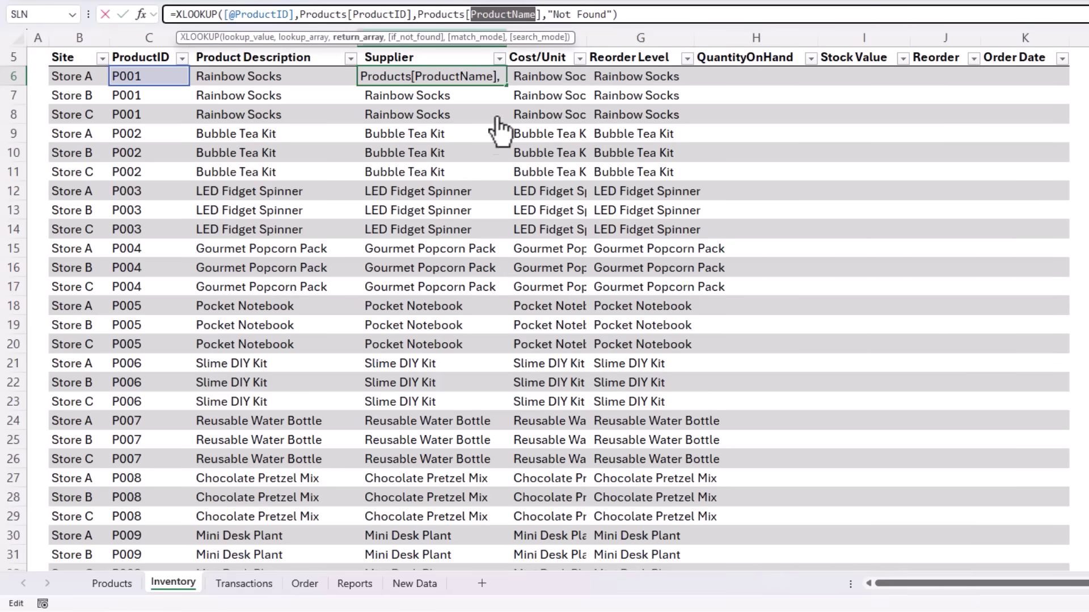
{"action": "type", "text": "sup"}
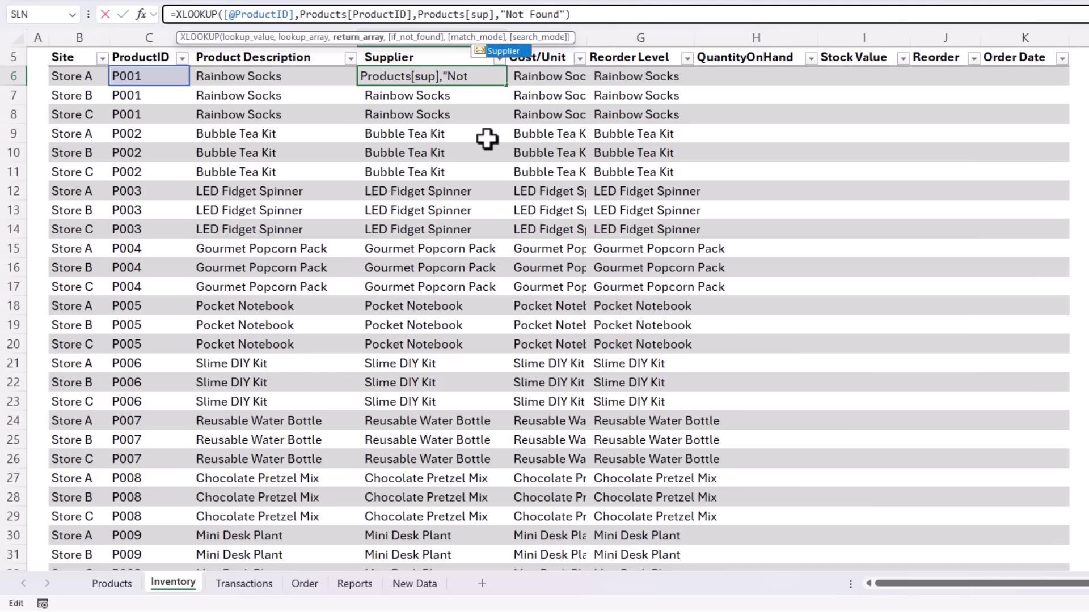
{"action": "key", "text": "Tab"}
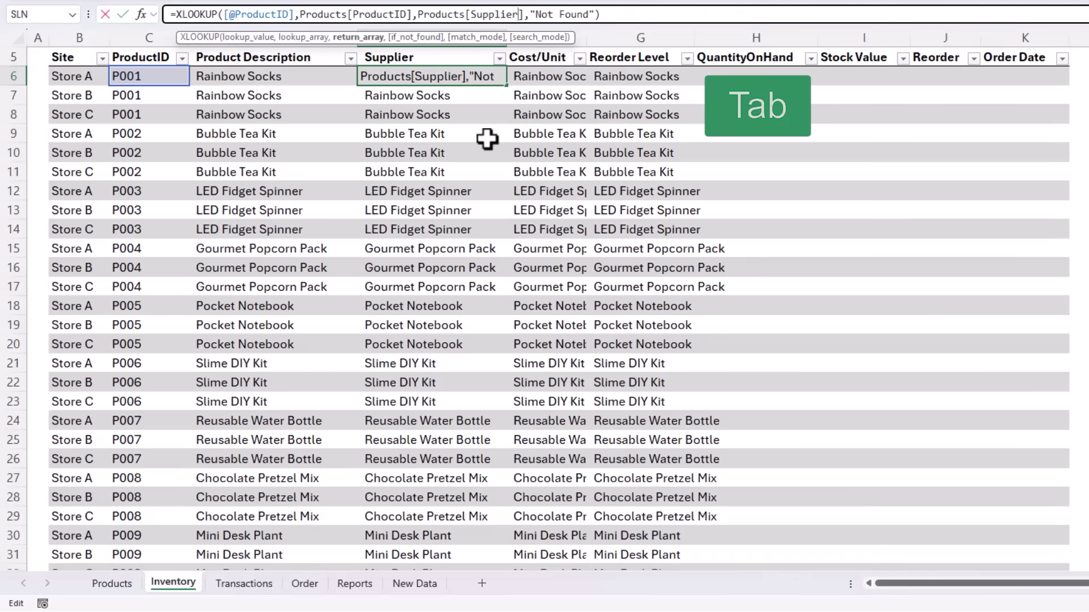
{"action": "key", "text": "Tab"}
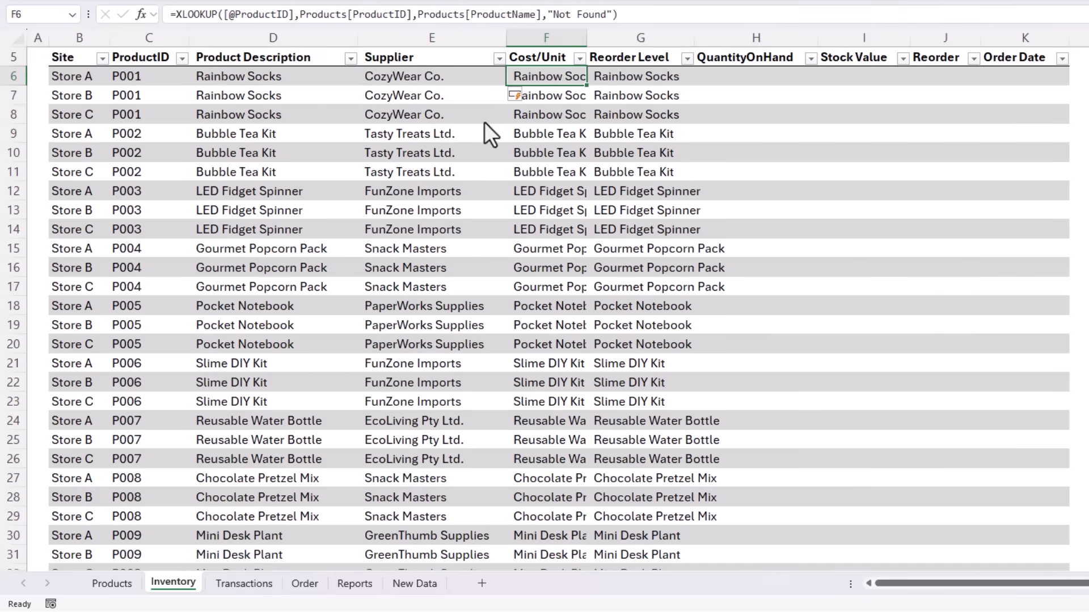
Change the remaining lookups to return Cost/Unit and ReorderLevel.
{"action": "double_click", "coordinate": [474, 23]}
{"action": "type", "text": "c"}
{"action": "key", "text": "Down"}
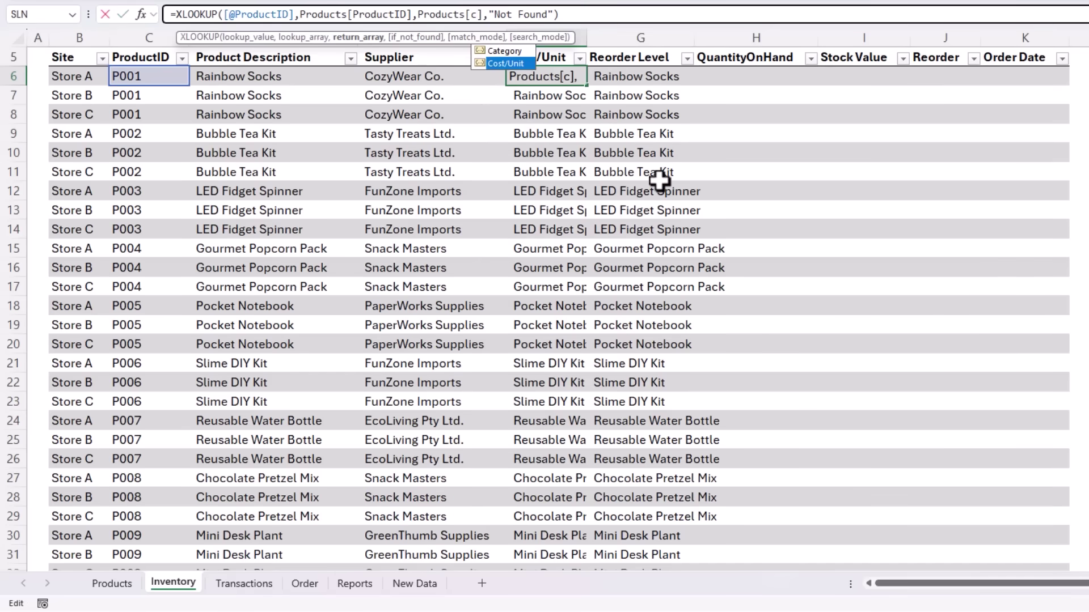
{"action": "key", "text": "Tab"}
{"action": "key", "text": "Tab"}
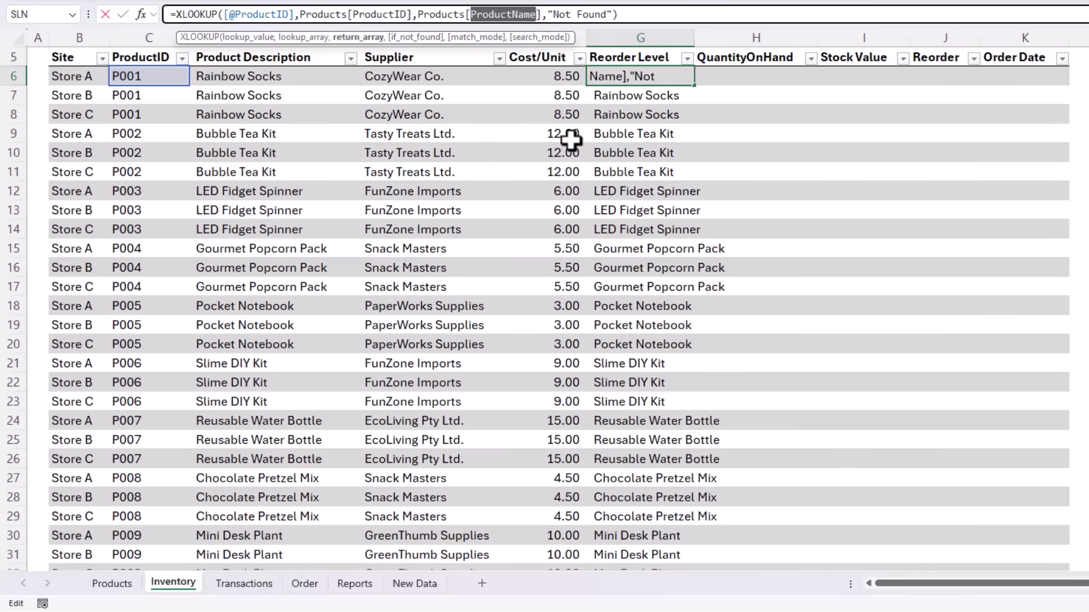
{"action": "type", "text": "Re"}
{"action": "key", "text": "Tab"}
{"action": "key", "text": "Return"}
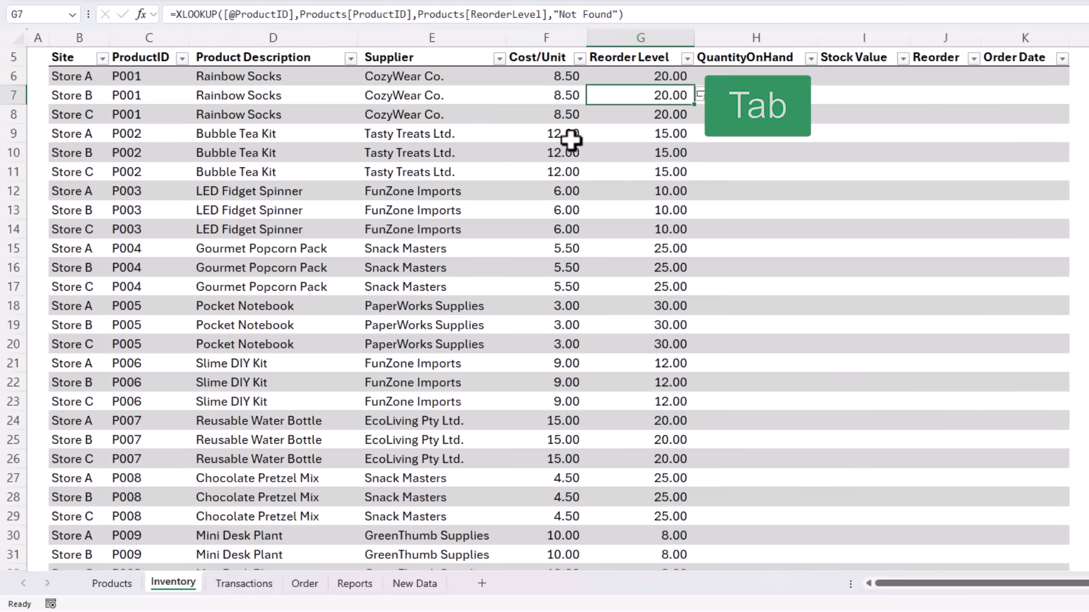
{"action": "left_click", "coordinate": [756, 76]}
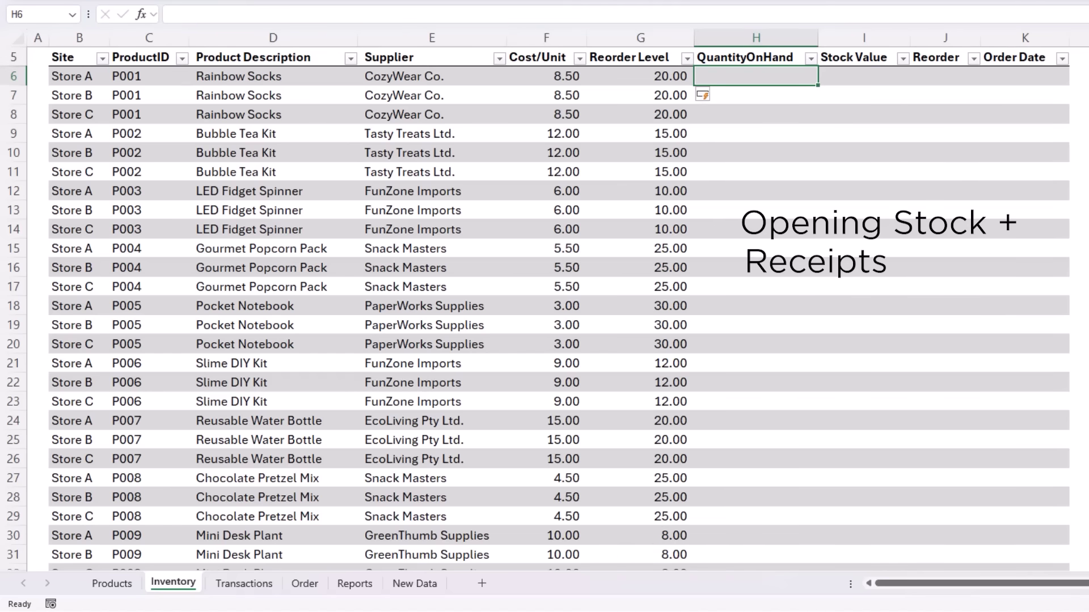
{"action": "type", "text": "=sumifs"}
{"action": "key", "text": "Tab"}
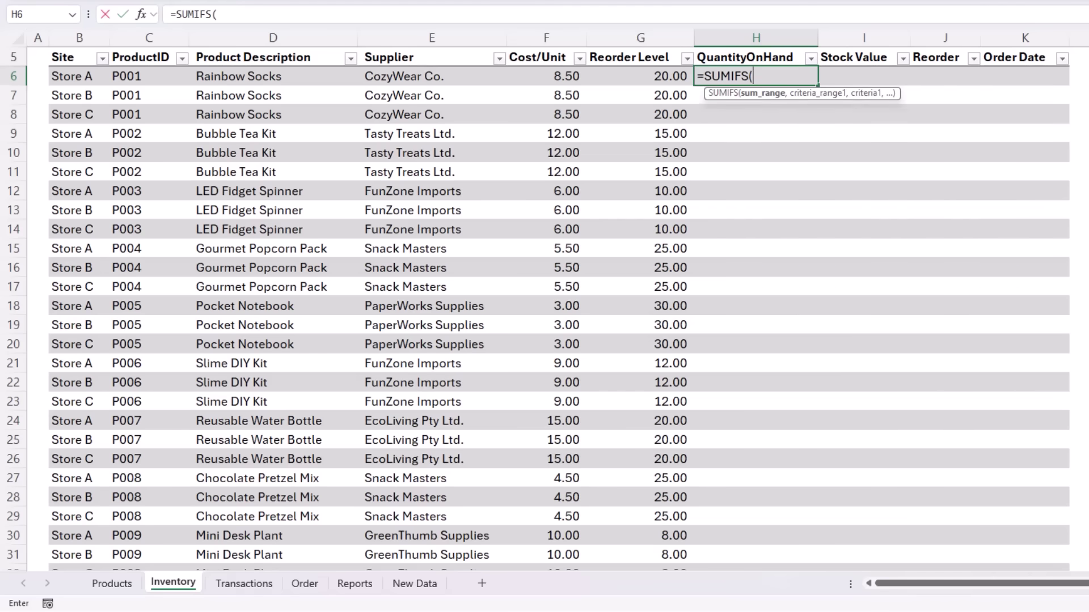
{"action": "left_click", "coordinate": [250, 584]}
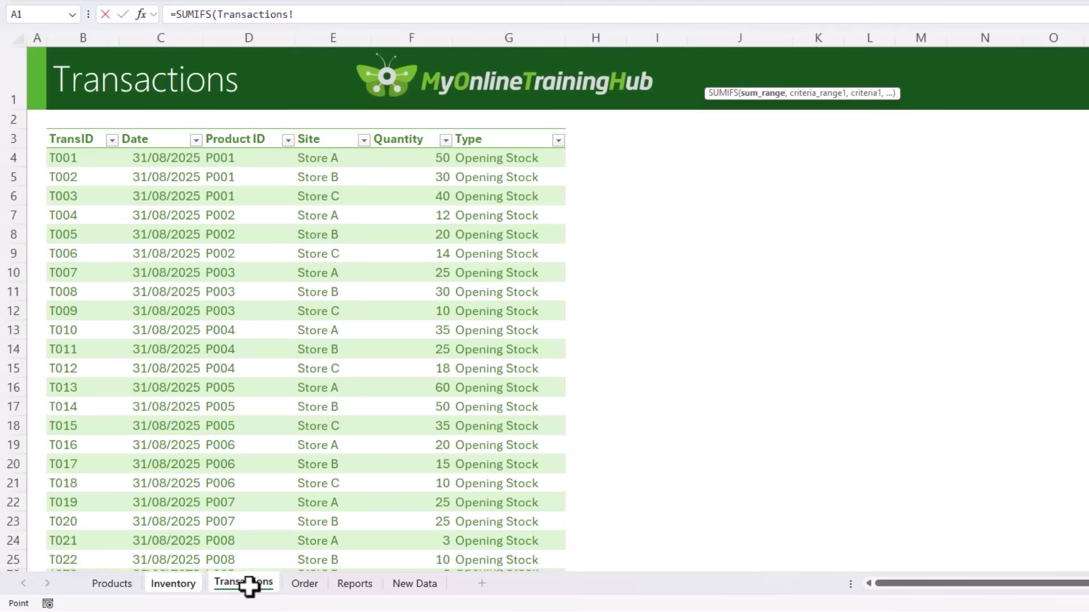
{"action": "left_click", "coordinate": [401, 124]}
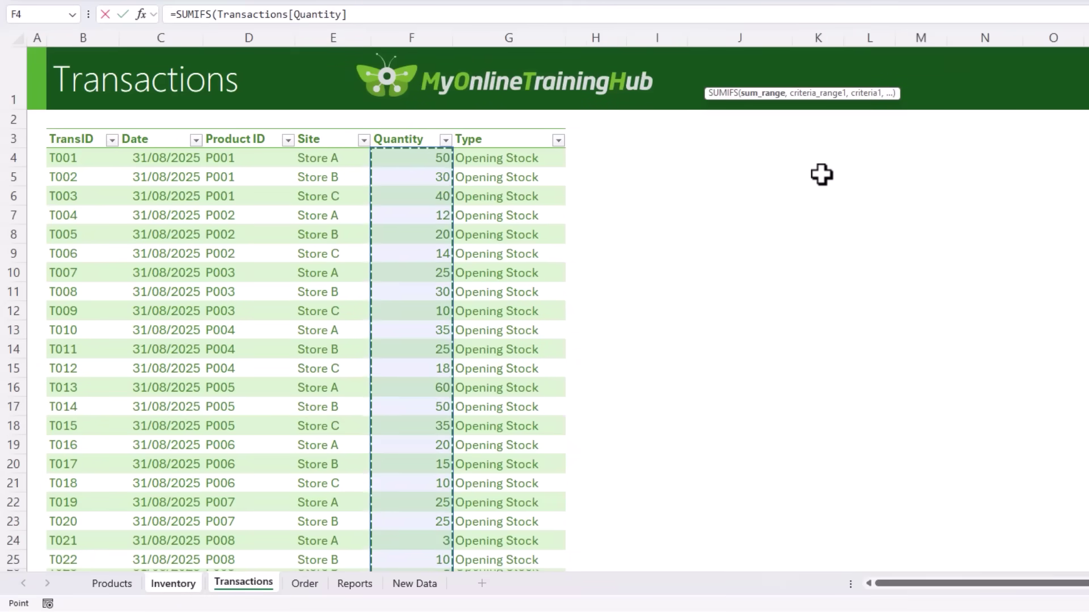
{"action": "type", "text": ","}
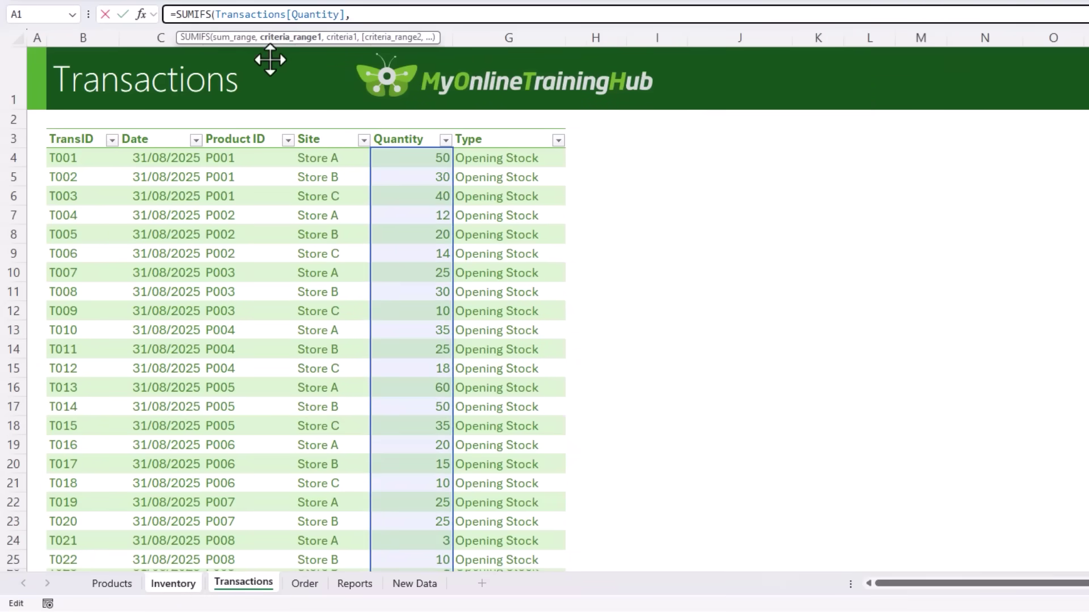
{"action": "left_click", "coordinate": [250, 131]}
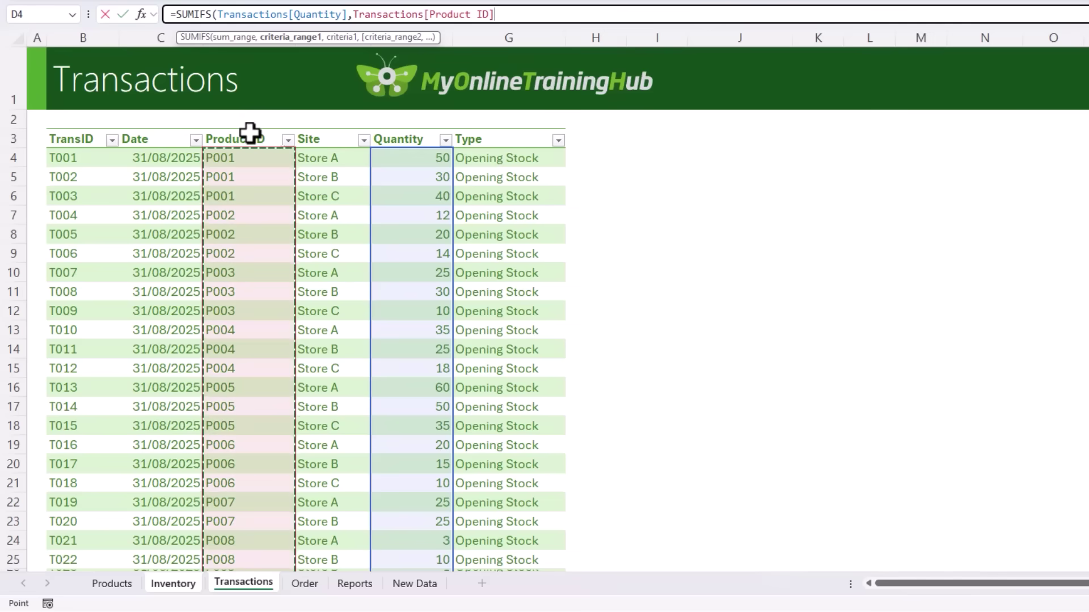
{"action": "type", "text": ","}
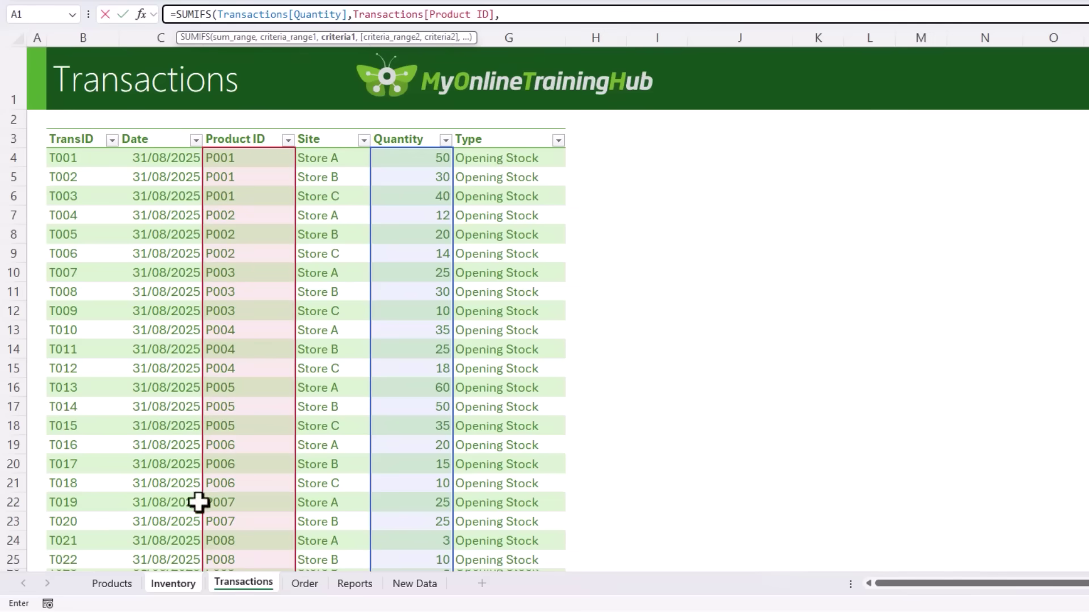
{"action": "left_click", "coordinate": [172, 584]}
{"action": "left_click", "coordinate": [148, 78]}
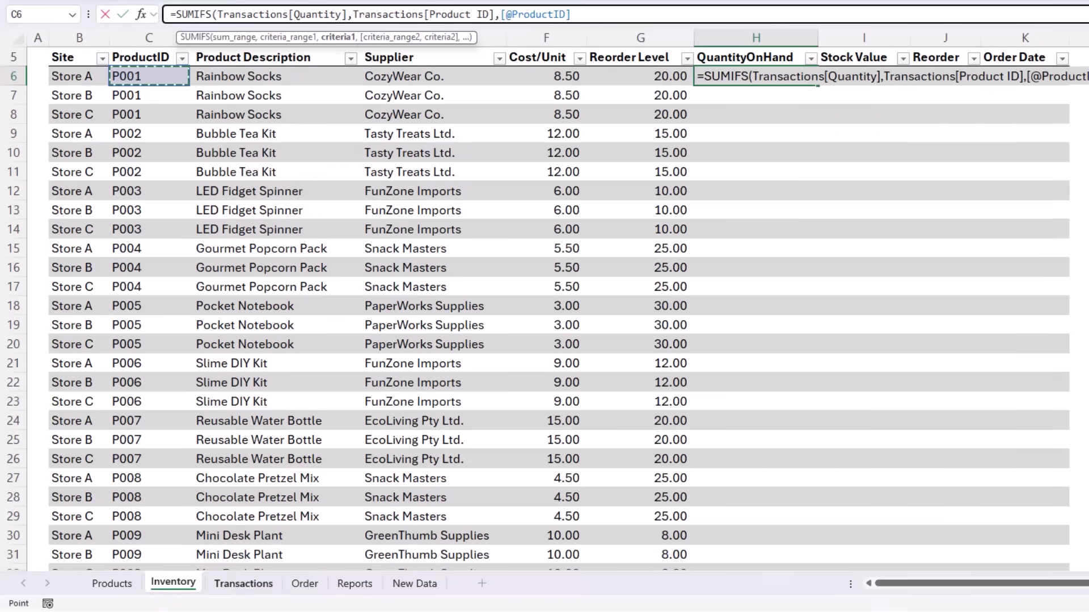
{"action": "type", "text": ","}
{"action": "left_click", "coordinate": [249, 584]}
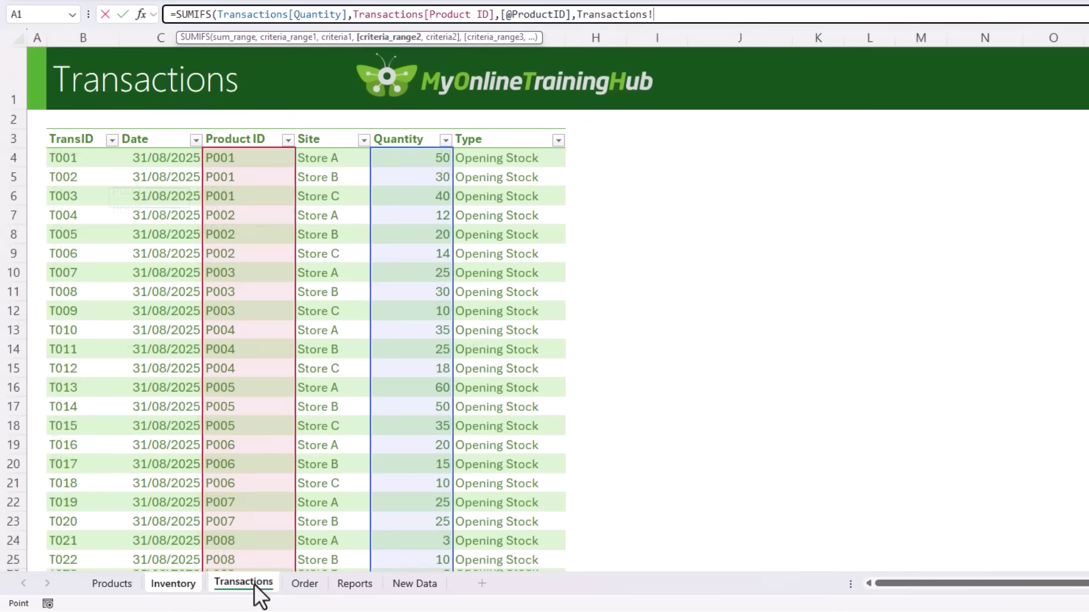
{"action": "left_click", "coordinate": [315, 134]}
{"action": "type", "text": ","}
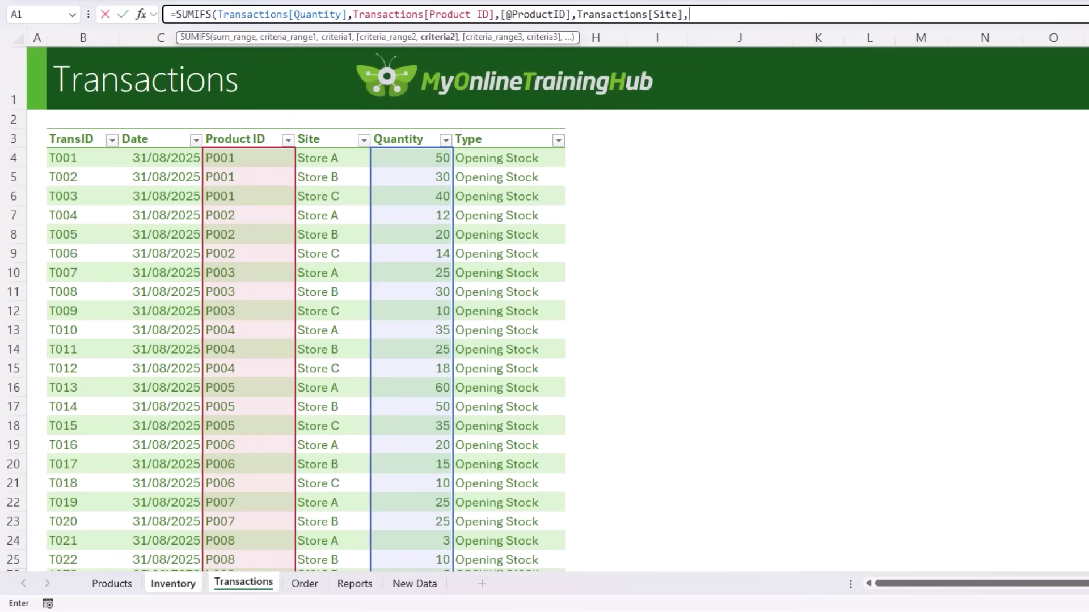
{"action": "left_click", "coordinate": [185, 583]}
{"action": "left_click", "coordinate": [79, 75]}
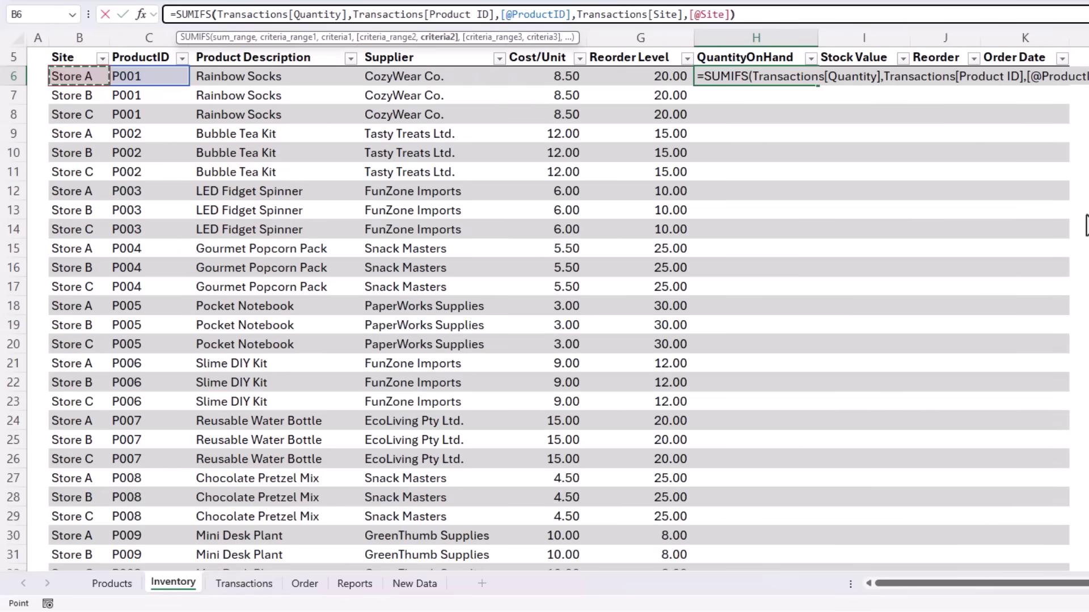
{"action": "key", "text": "ctrl+Return"}
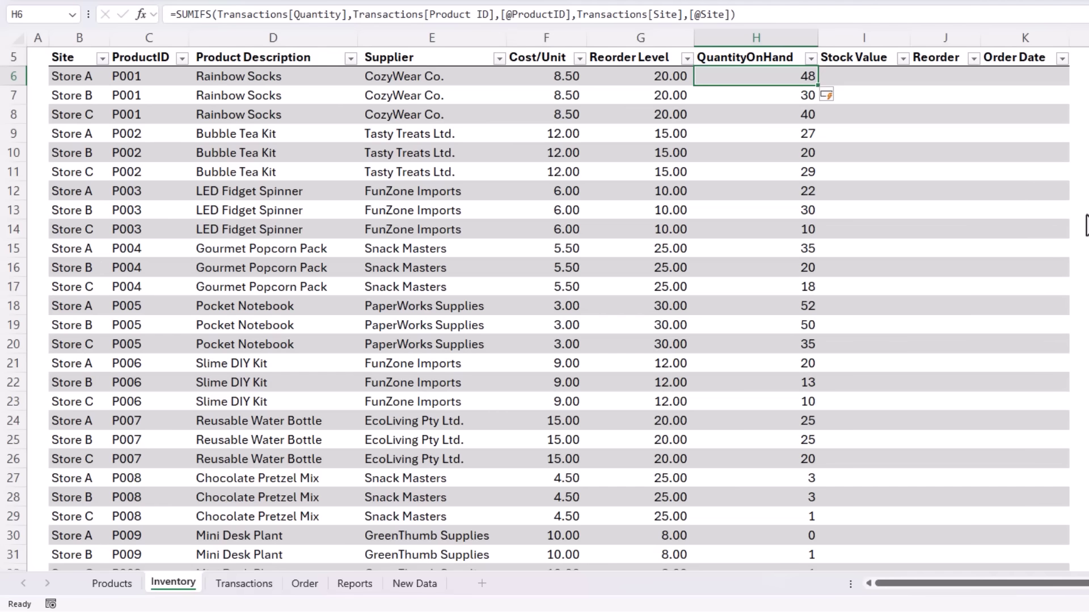
{"action": "left_click", "coordinate": [252, 584]}
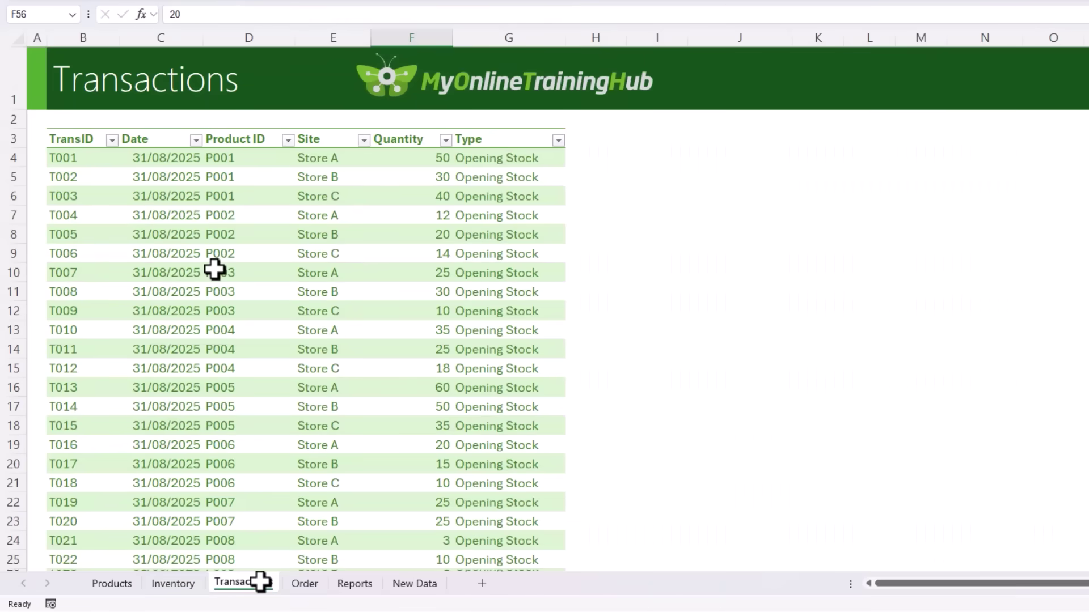
{"action": "left_click", "coordinate": [170, 583]}
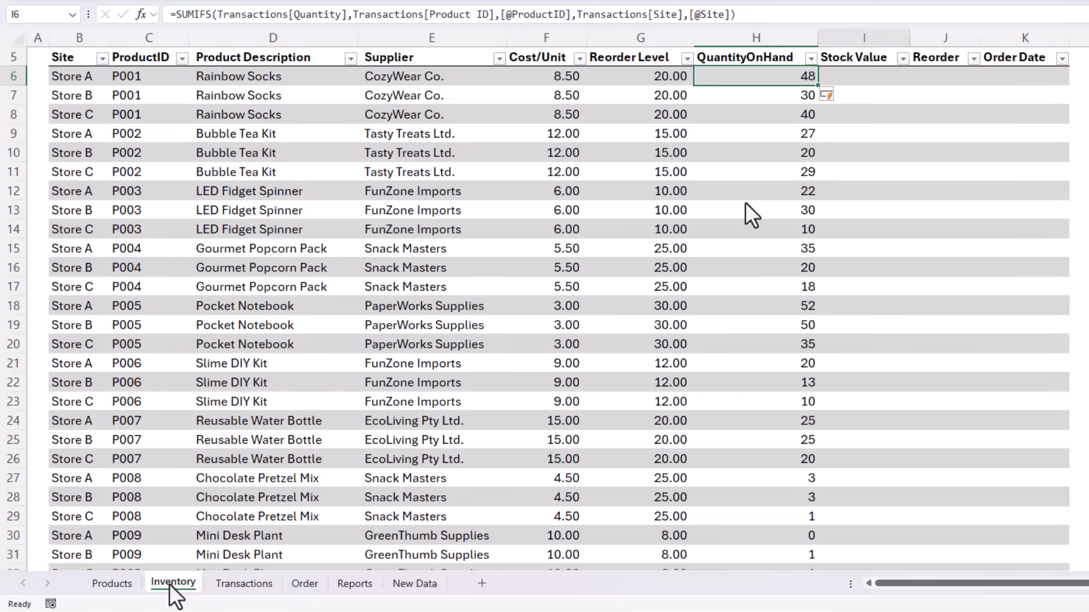
Compute Stock Value as the row's Cost/Unit multiplied by QuantityOnHand.
{"action": "key", "text": "Right"}
{"action": "type", "text": "="}
{"action": "key", "text": "Left"}
{"action": "key", "text": "Left"}
{"action": "key", "text": "Left"}
{"action": "type", "text": "*"}
{"action": "key", "text": "Left"}
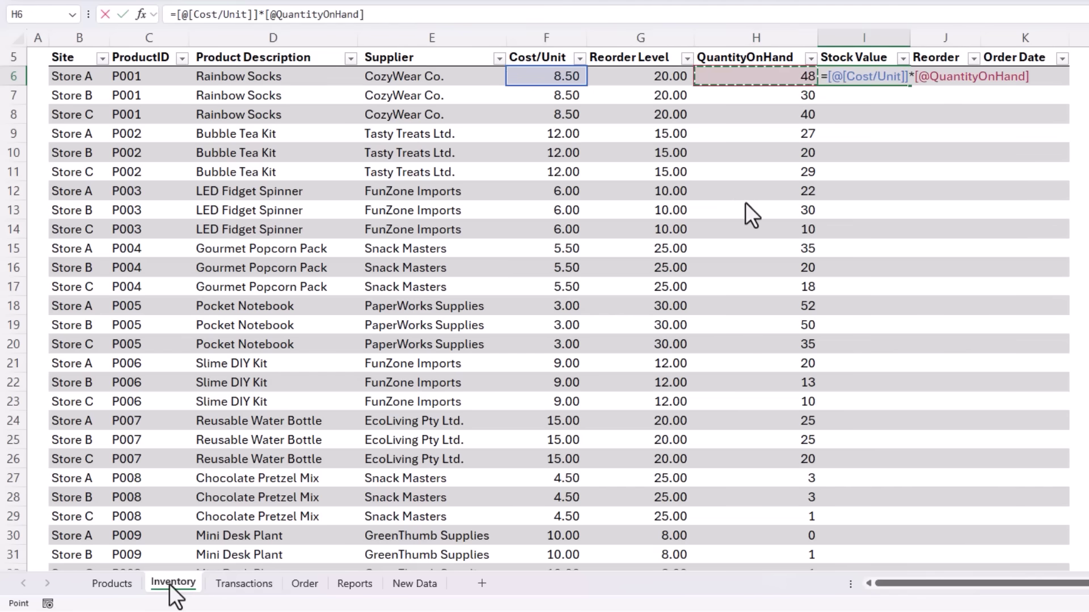
{"action": "key", "text": "Return"}
{"action": "key", "text": "Up"}
{"action": "key", "text": "Right"}
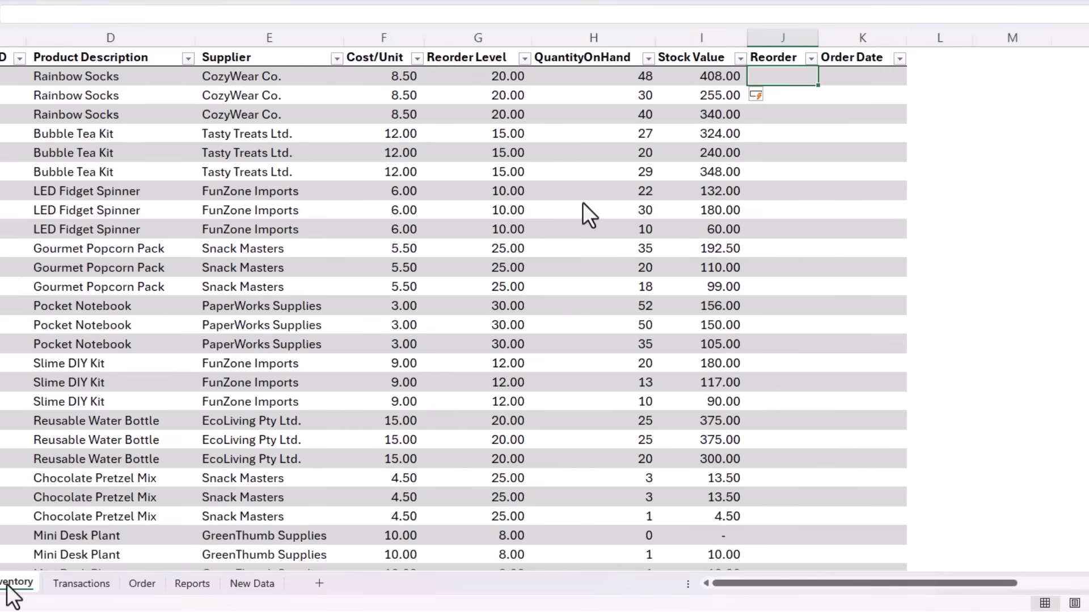
{"action": "type", "text": "=IF("}
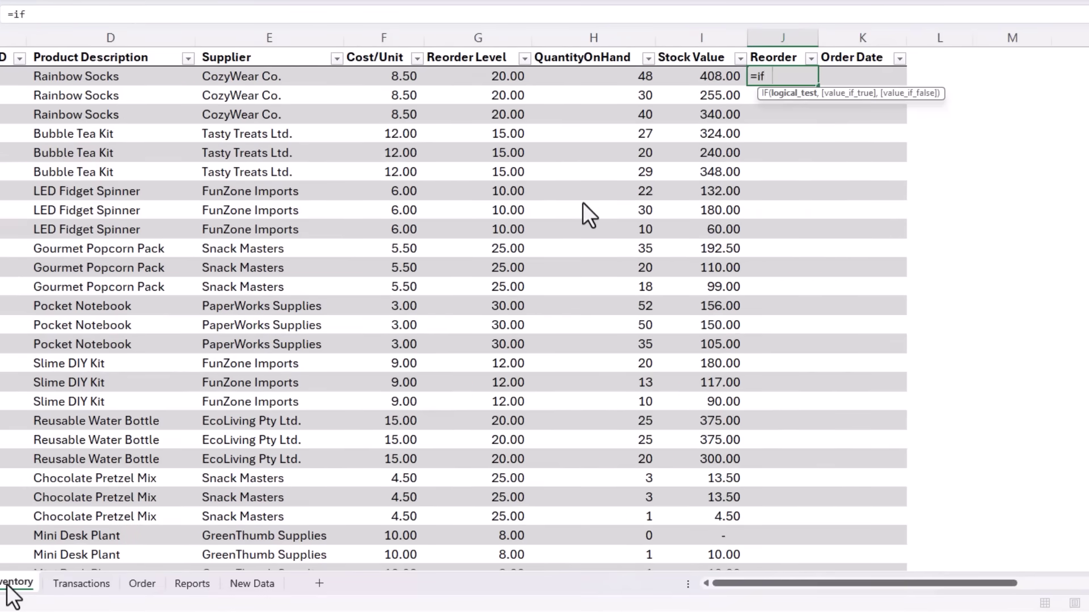
{"action": "left_click", "coordinate": [590, 76]}
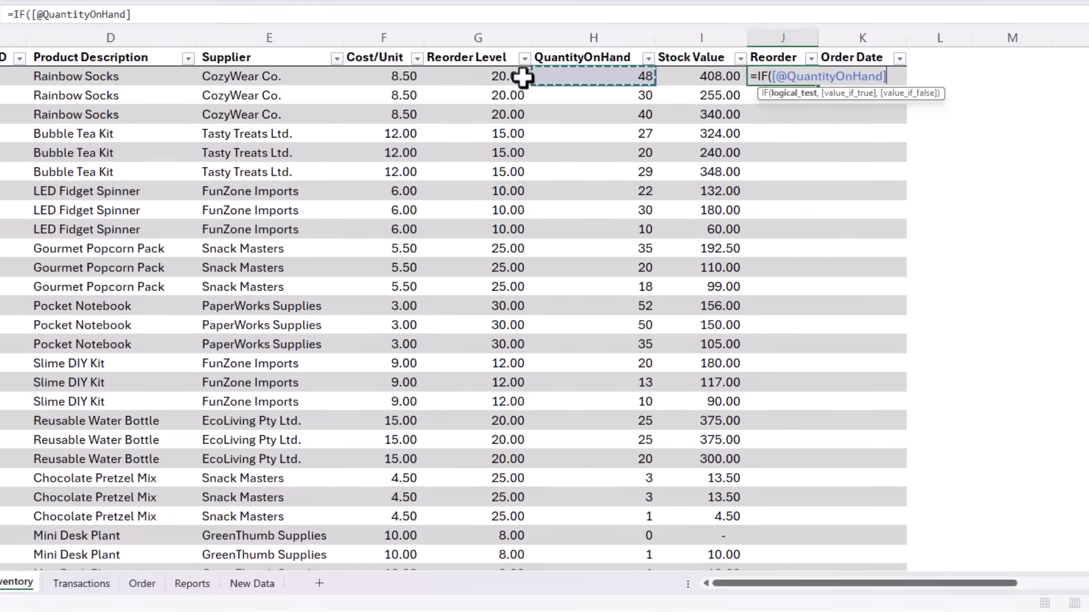
{"action": "type", "text": "<="}
{"action": "left_click", "coordinate": [462, 78]}
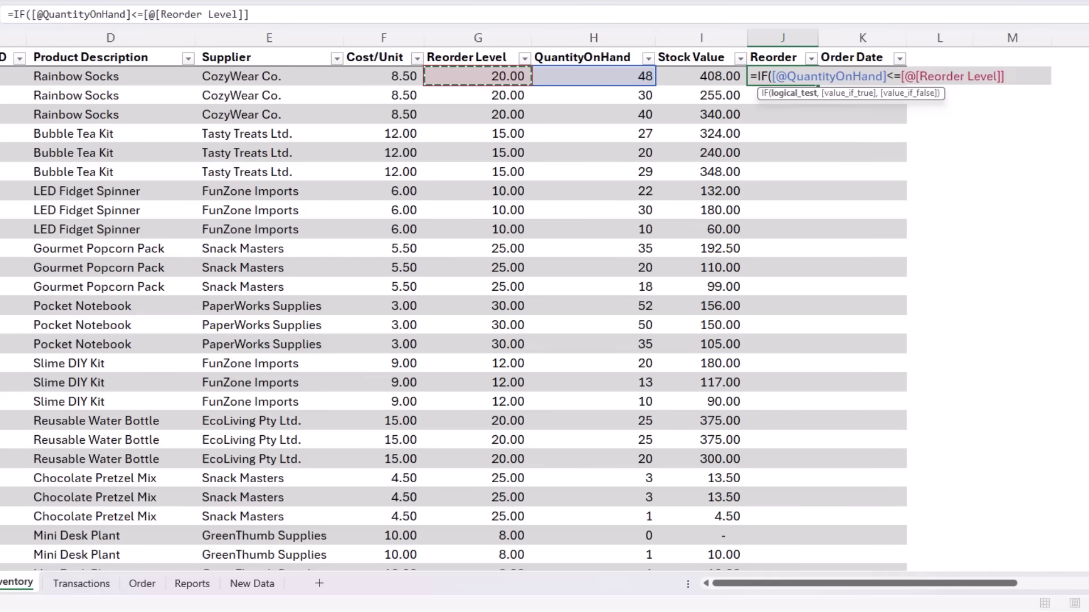
{"action": "type", "text": ",\"Yes"}
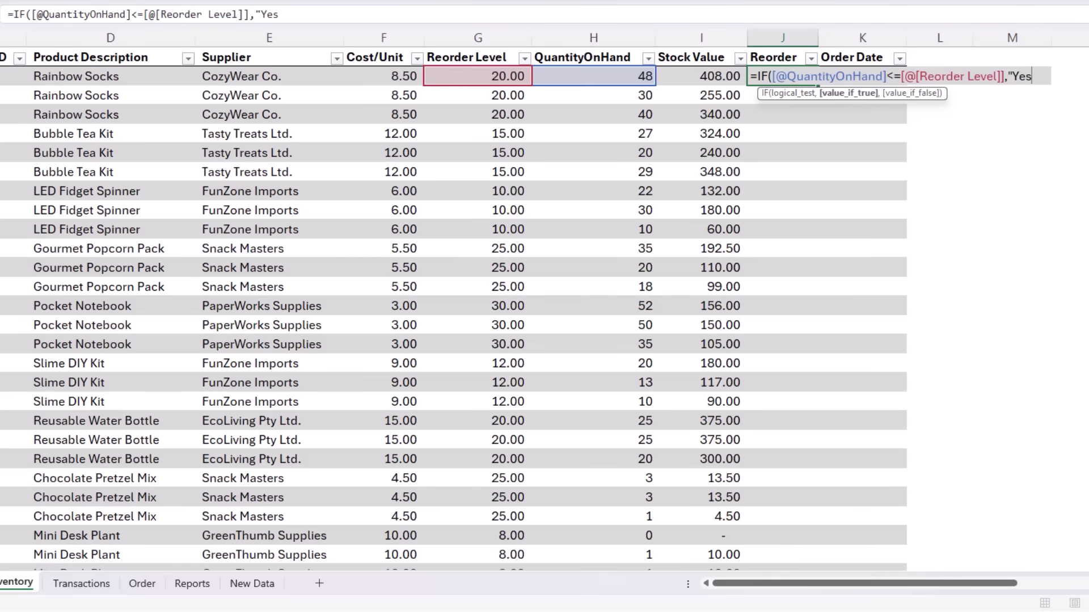
{"action": "type", "text": "\",\"No\""}
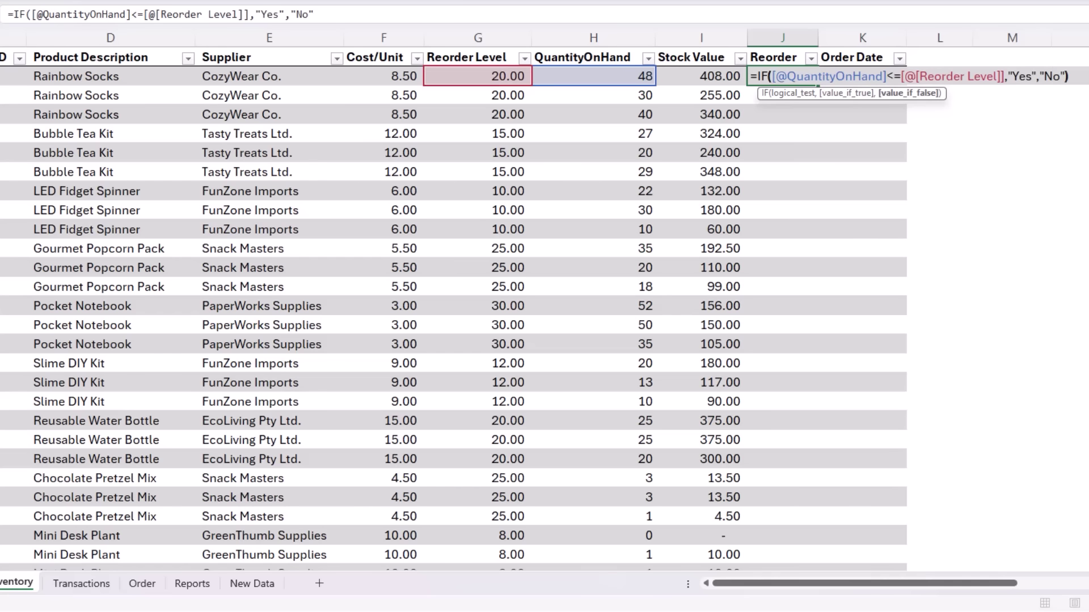
{"action": "key", "text": "Return"}
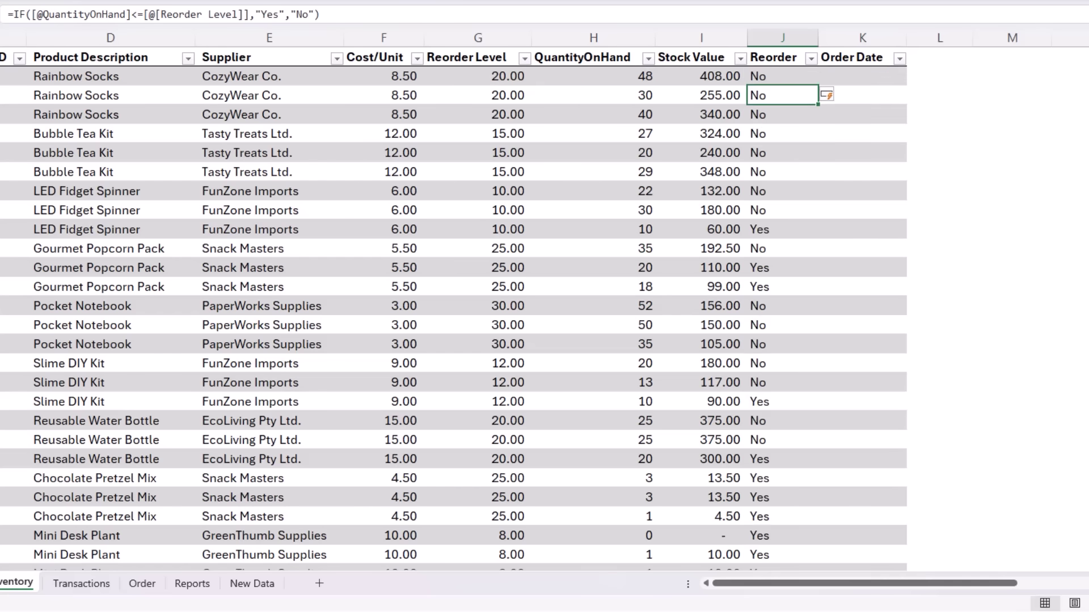
Uncheck No in the Reorder column filter so only Yes rows remain, then review them.
{"action": "left_click", "coordinate": [781, 227]}
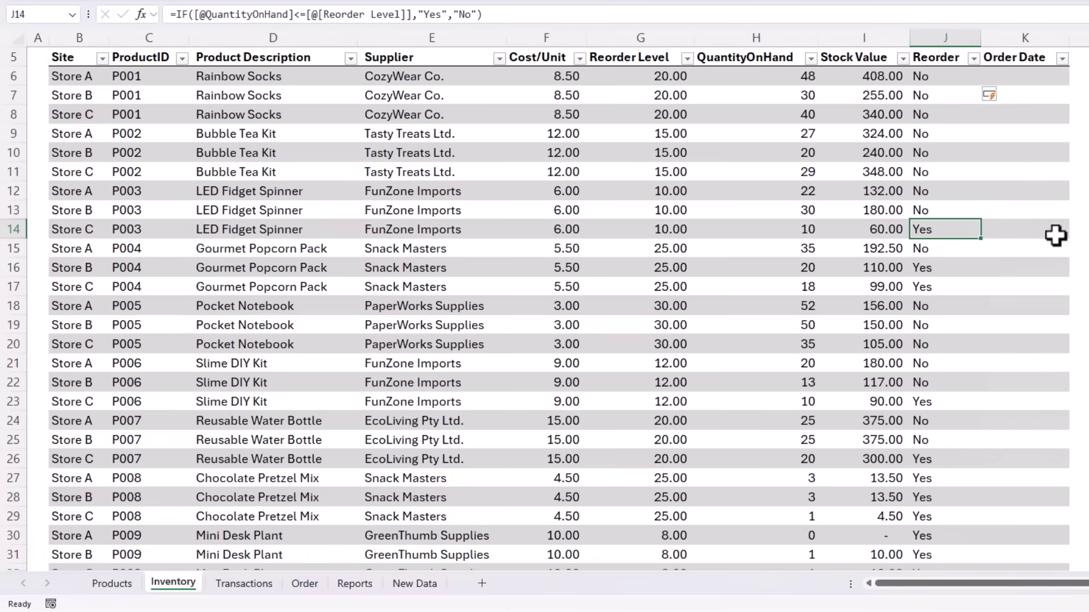
{"action": "left_click", "coordinate": [974, 58]}
{"action": "left_click", "coordinate": [826, 265]}
{"action": "left_click", "coordinate": [914, 386]}
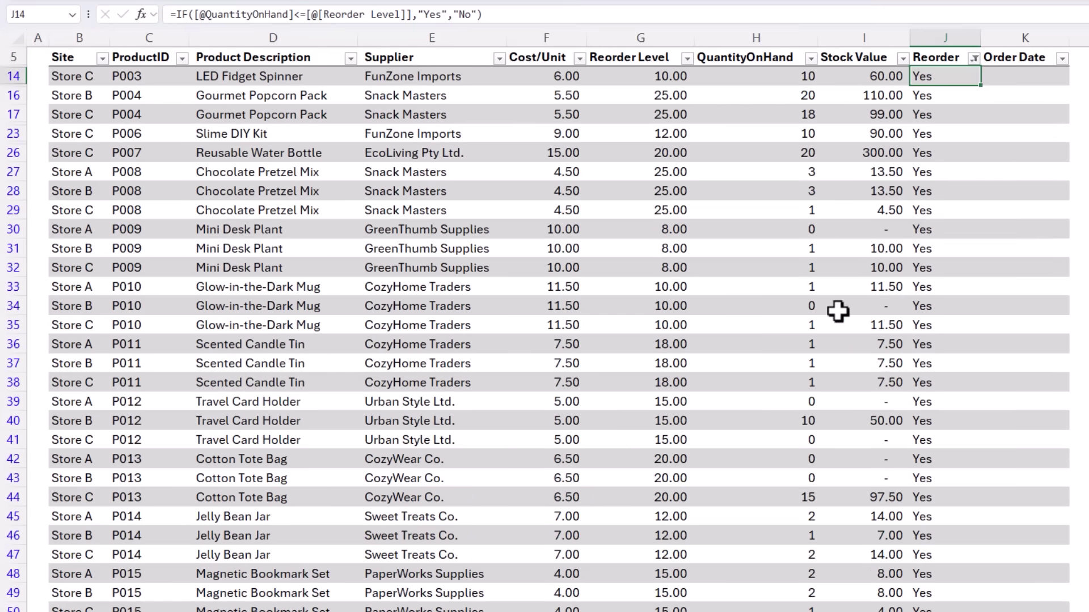
{"action": "scroll", "coordinate": [814, 287], "scroll_direction": "down", "scroll_amount": 5}
{"action": "scroll", "coordinate": [813, 283], "scroll_direction": "up", "scroll_amount": 5}
{"action": "scroll", "coordinate": [813, 283], "scroll_direction": "down", "scroll_amount": 4}
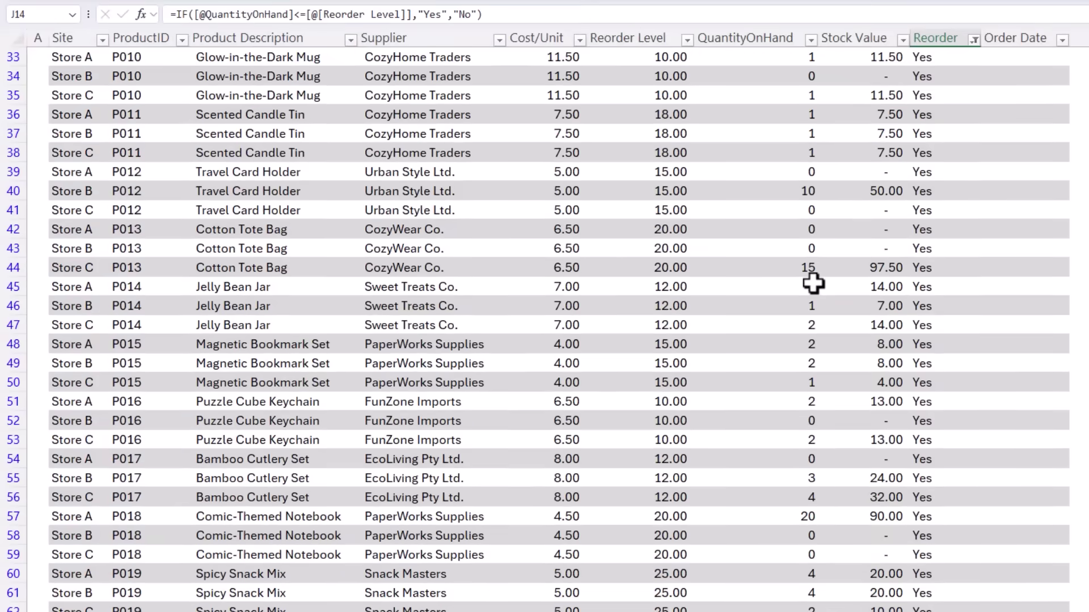
{"action": "scroll", "coordinate": [813, 283], "scroll_direction": "up", "scroll_amount": 5}
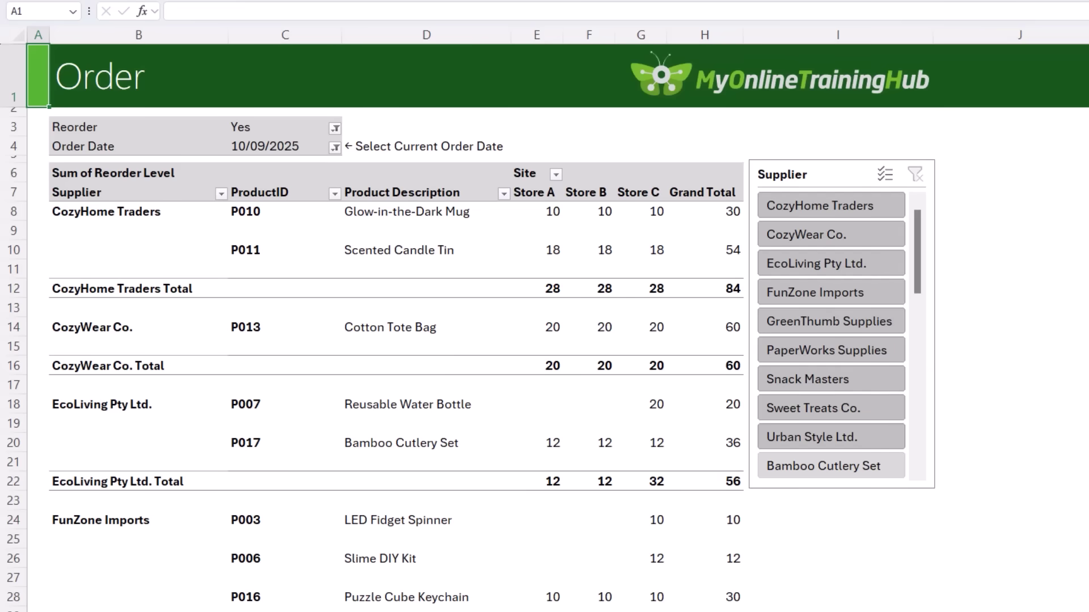
Enter today's date, 12/09/2025, into every visible Order Date cell of the Inventory table.
{"action": "key", "text": "ctrl+Page_Up"}
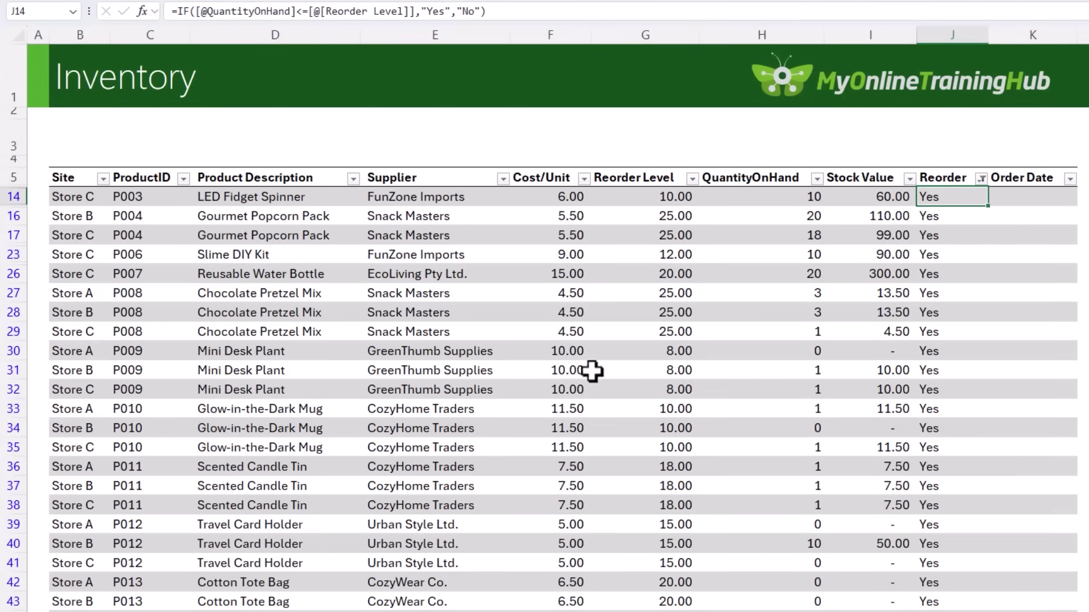
{"action": "left_click", "coordinate": [1030, 195]}
{"action": "scroll", "coordinate": [1023, 369], "scroll_direction": "down", "scroll_amount": 3}
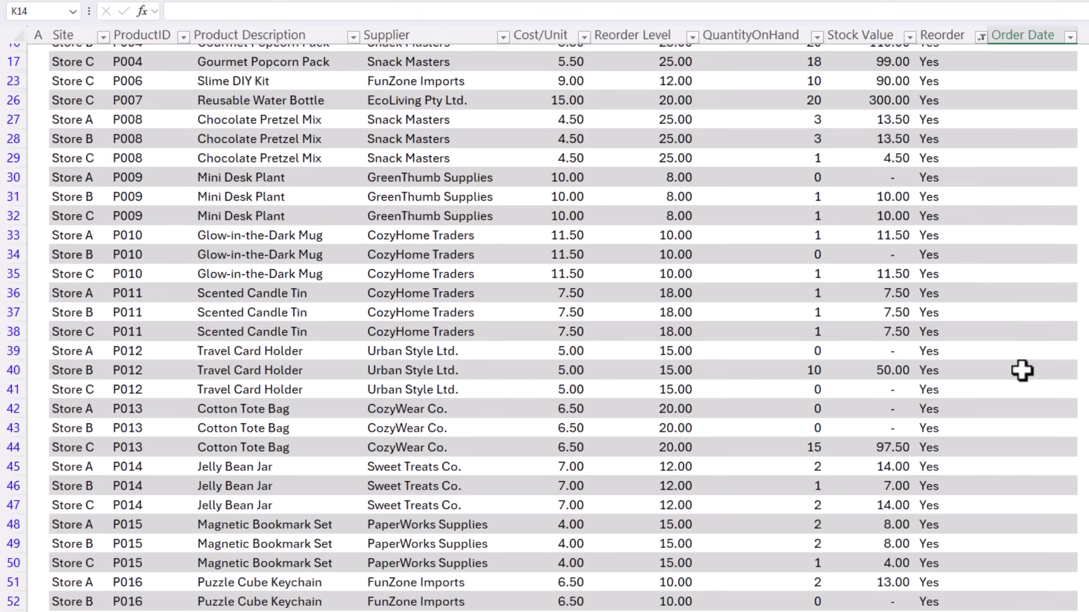
{"action": "scroll", "coordinate": [1025, 369], "scroll_direction": "up", "scroll_amount": 3}
{"action": "left_click", "coordinate": [1030, 52]}
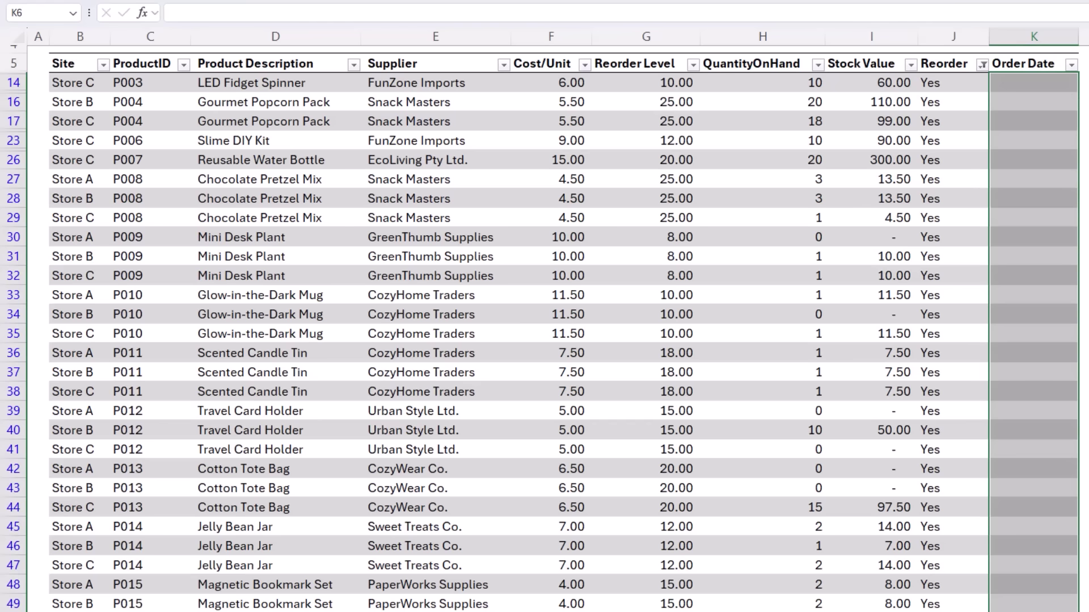
{"action": "key", "text": "ctrl+semicolon"}
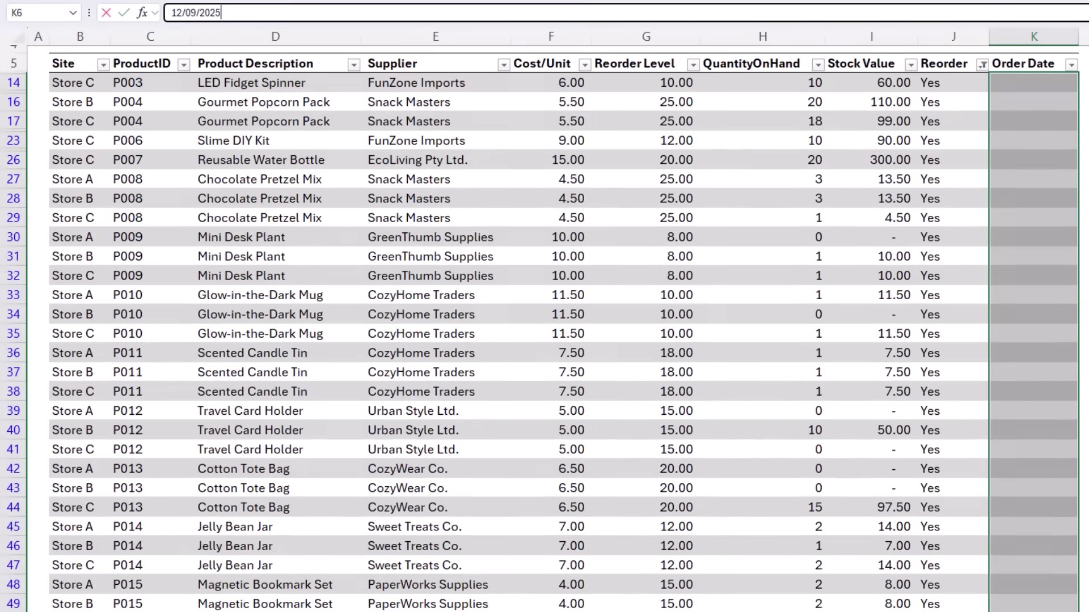
{"action": "key", "text": "ctrl+Return"}
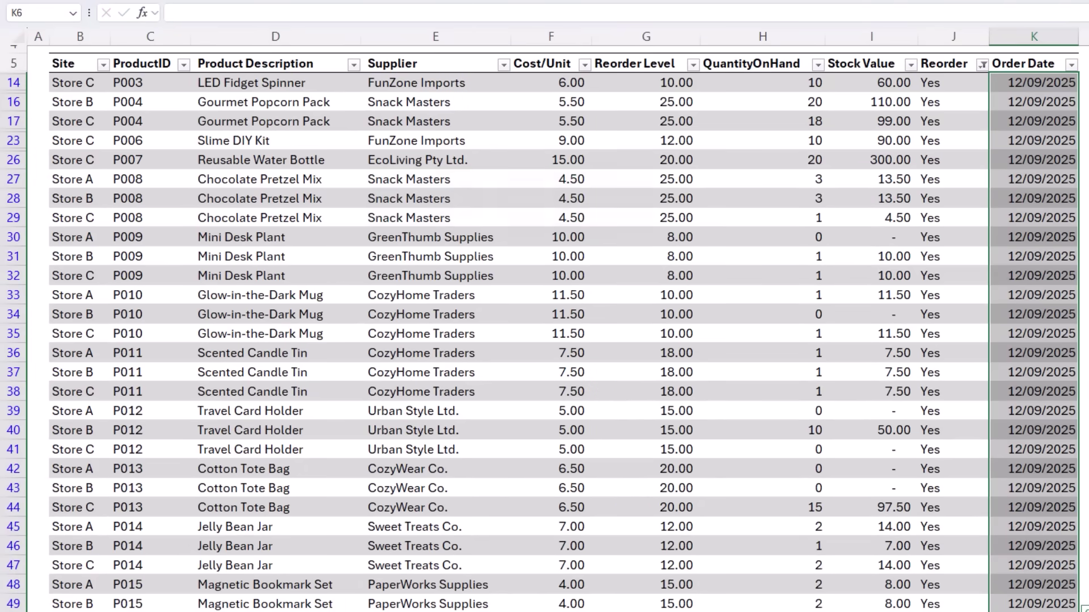
{"action": "left_click", "coordinate": [1034, 102]}
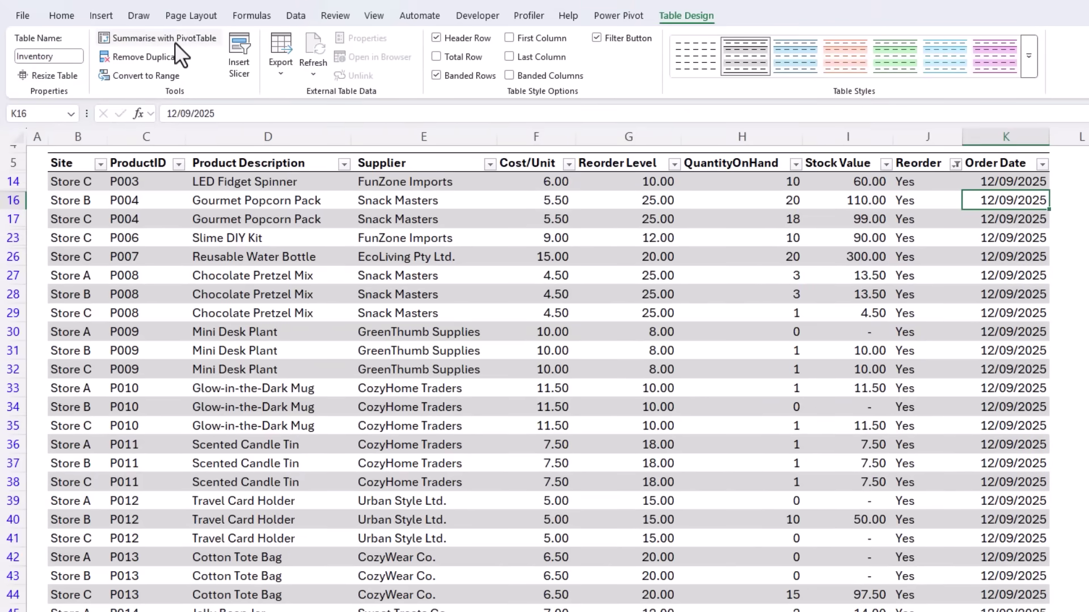
Create a PivotTable from the Inventory table starting at Order!B6.
{"action": "left_click", "coordinate": [175, 42]}
{"action": "left_click", "coordinate": [432, 231]}
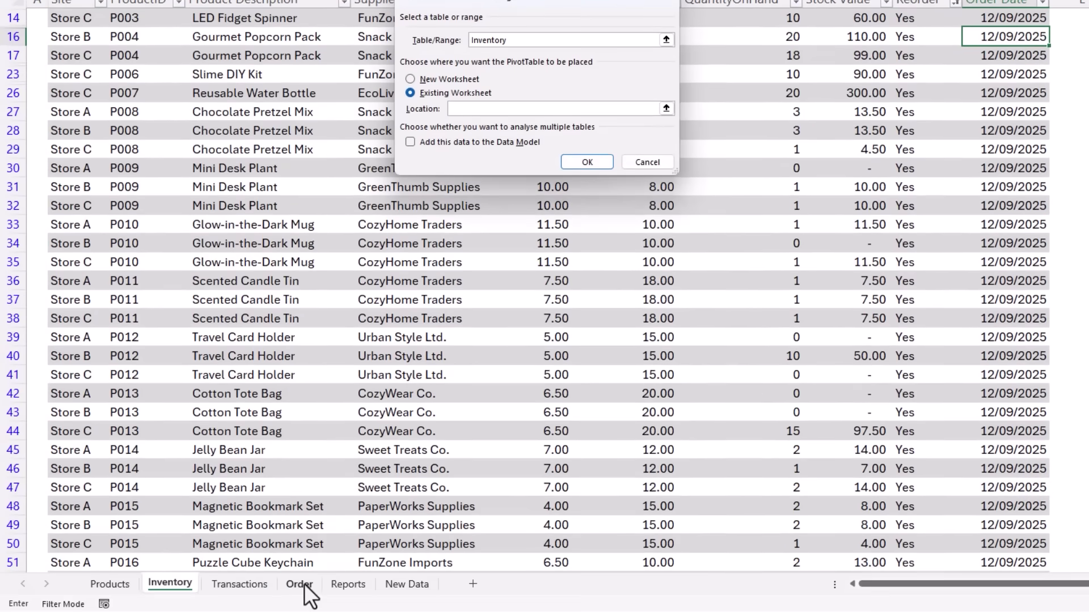
{"action": "left_click", "coordinate": [301, 584]}
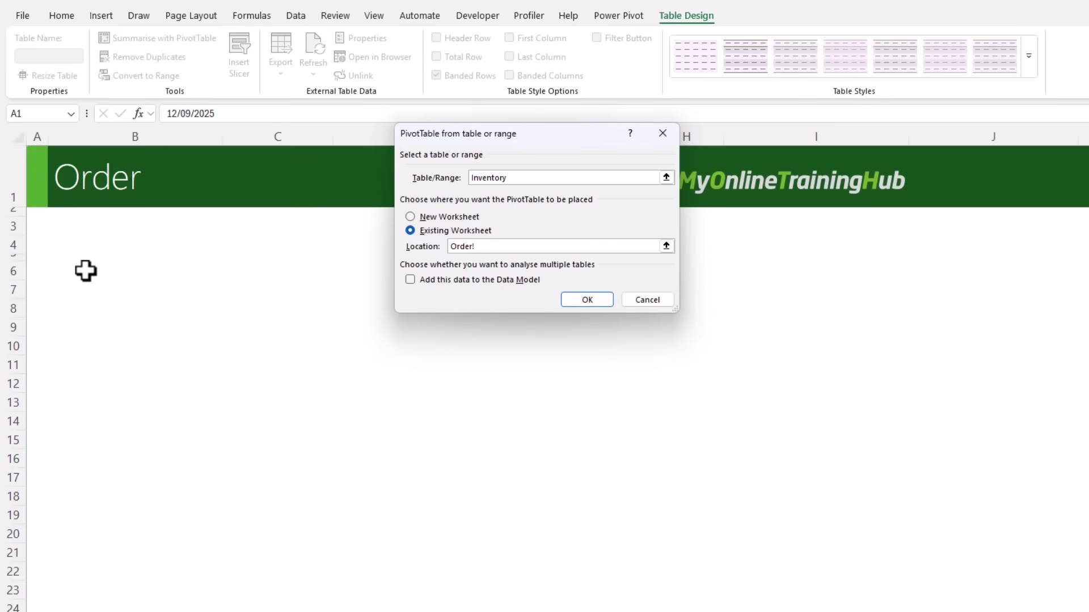
{"action": "left_click", "coordinate": [85, 271]}
{"action": "left_click", "coordinate": [573, 301]}
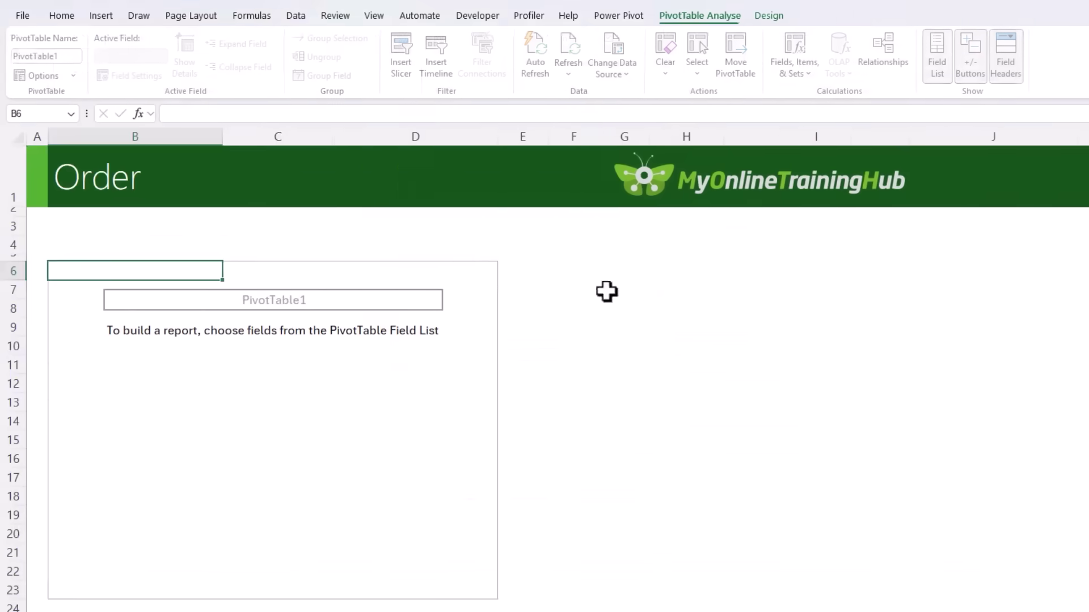
{"action": "left_click_drag", "start_coordinate": [1088, 145], "coordinate": [691, 308]}
{"action": "left_click_drag", "start_coordinate": [392, 308], "coordinate": [329, 257]}
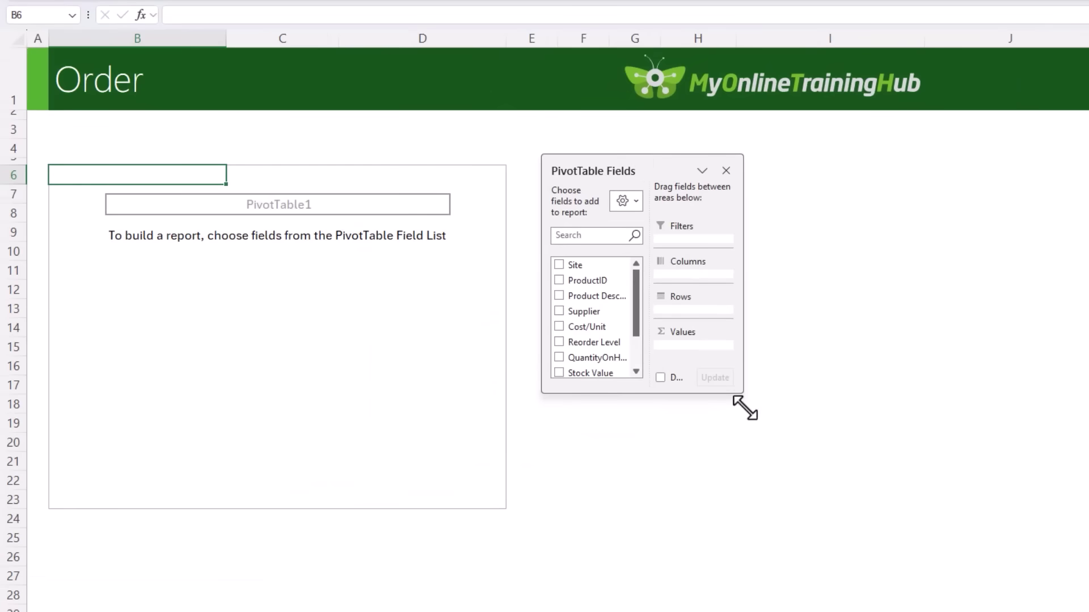
{"action": "left_click_drag", "start_coordinate": [745, 408], "coordinate": [886, 525]}
Lay out Site in Columns; Supplier, ProductID, Product Description in Rows; Reorder Level in Values; Reorder, Order Date as filters.
{"action": "left_click_drag", "start_coordinate": [592, 260], "coordinate": [851, 323]}
{"action": "left_click_drag", "start_coordinate": [592, 301], "coordinate": [772, 380]}
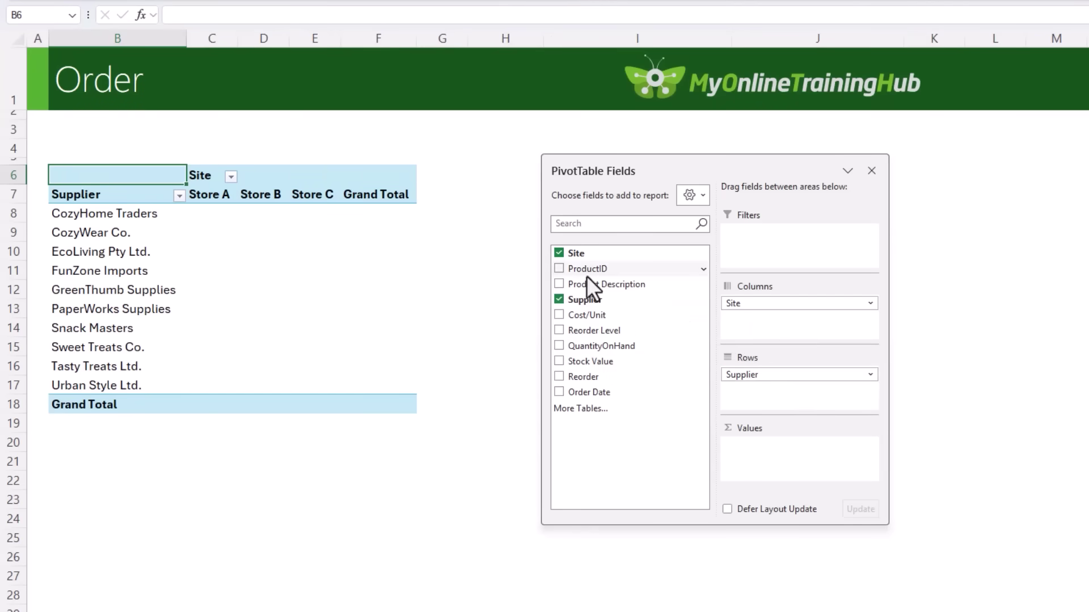
{"action": "left_click_drag", "start_coordinate": [588, 281], "coordinate": [748, 394]}
{"action": "left_click_drag", "start_coordinate": [681, 284], "coordinate": [774, 403]}
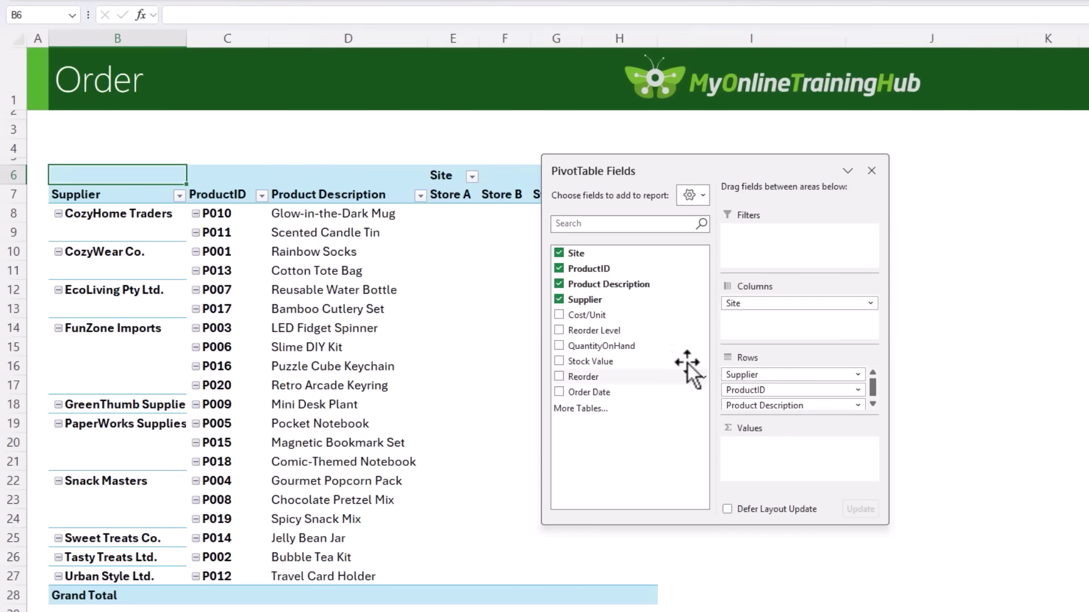
{"action": "left_click_drag", "start_coordinate": [620, 335], "coordinate": [785, 454]}
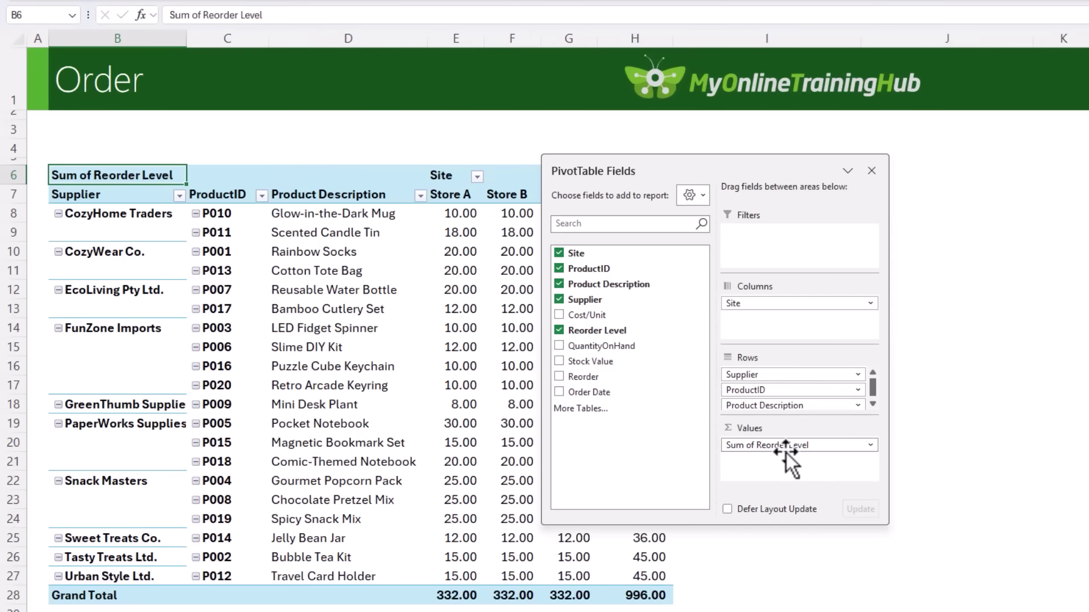
{"action": "left_click_drag", "start_coordinate": [610, 377], "coordinate": [786, 244]}
{"action": "left_click_drag", "start_coordinate": [601, 390], "coordinate": [785, 265]}
{"action": "double_click", "coordinate": [754, 165]}
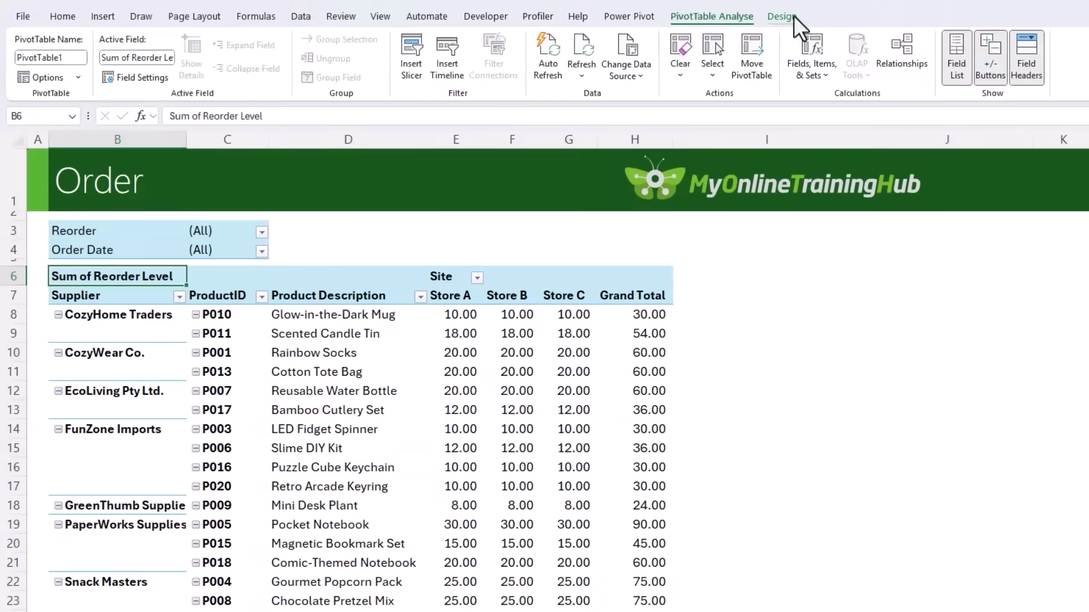
Apply the grey PivotTable style, subtotals at the bottom of each group, and blank lines after items.
{"action": "left_click", "coordinate": [788, 15]}
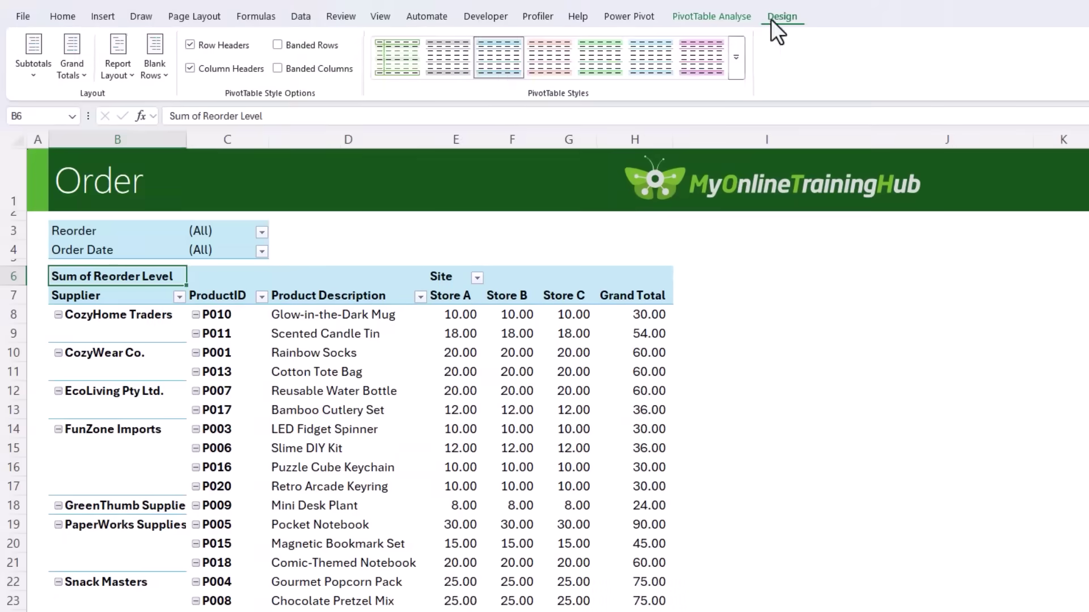
{"action": "left_click", "coordinate": [440, 67]}
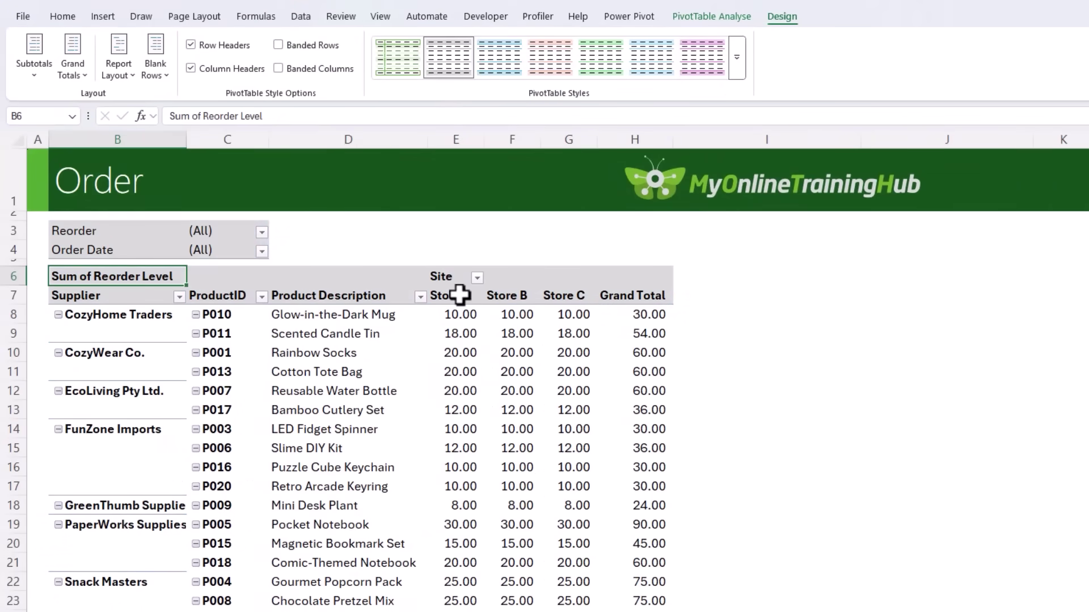
{"action": "left_click", "coordinate": [29, 79]}
{"action": "left_click", "coordinate": [37, 130]}
{"action": "left_click", "coordinate": [156, 76]}
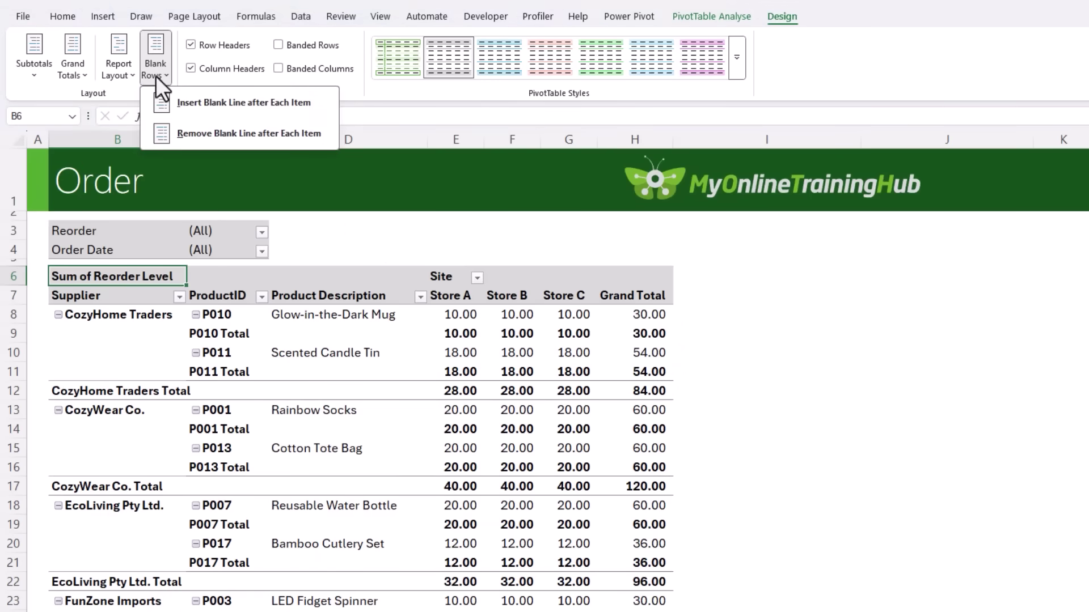
{"action": "left_click", "coordinate": [162, 117]}
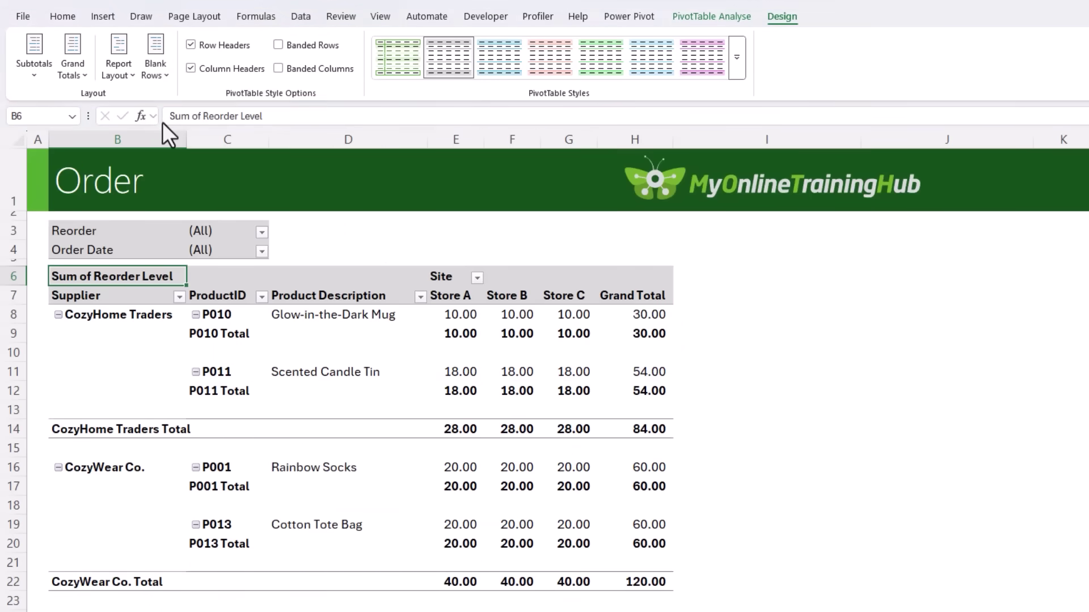
Remove the ProductID subtotal rows from the PivotTable.
{"action": "right_click", "coordinate": [219, 336]}
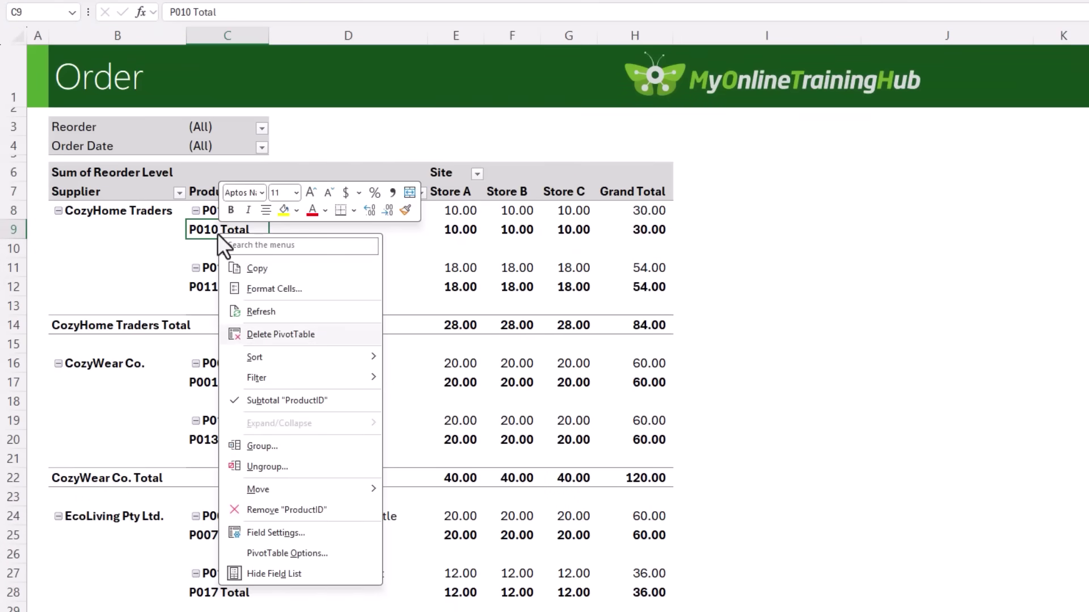
{"action": "left_click", "coordinate": [267, 400]}
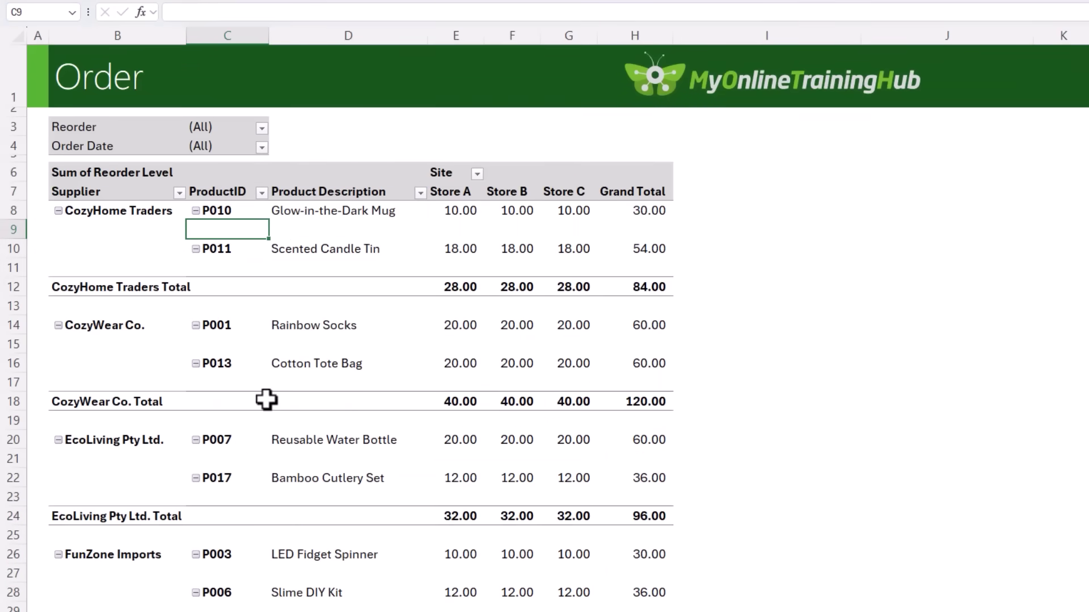
{"action": "left_click_drag", "start_coordinate": [146, 287], "coordinate": [659, 287]}
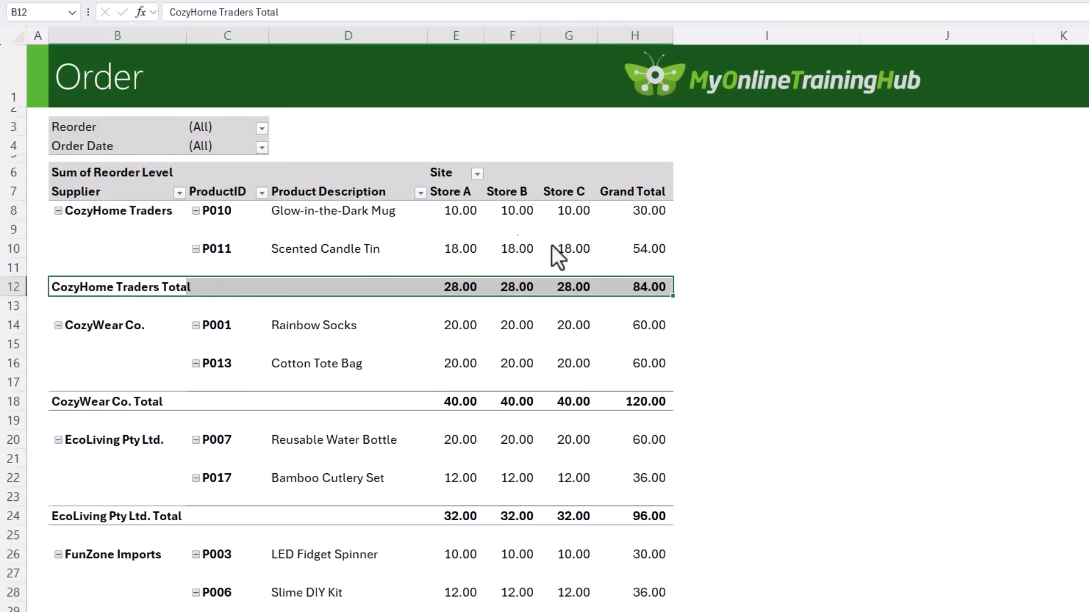
Filter the Order pivot to Reorder Yes and Order Date 12/09/2025.
{"action": "left_click", "coordinate": [261, 128]}
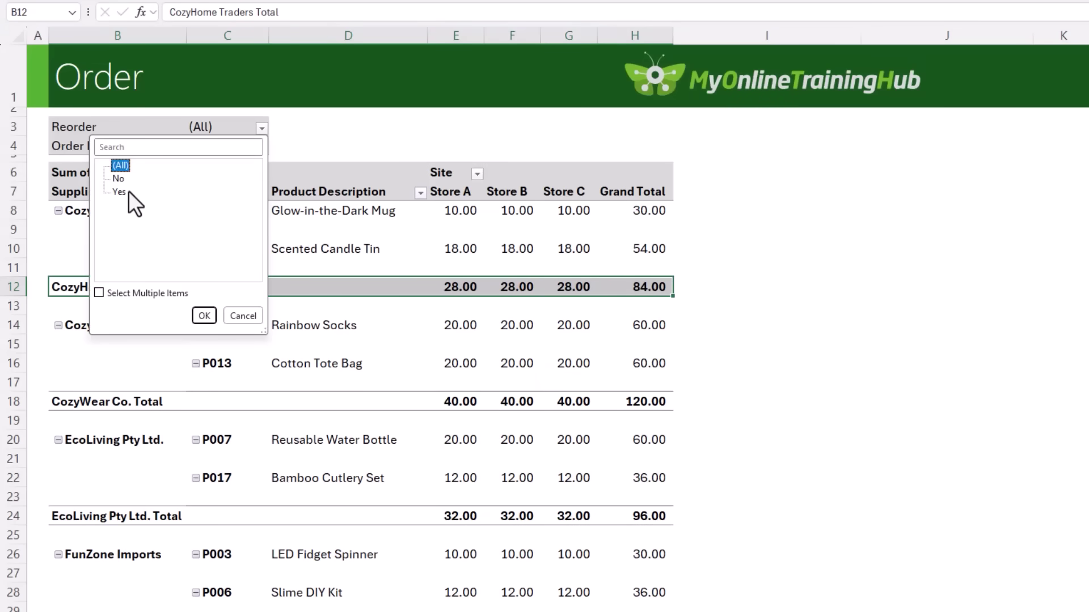
{"action": "left_click", "coordinate": [204, 316]}
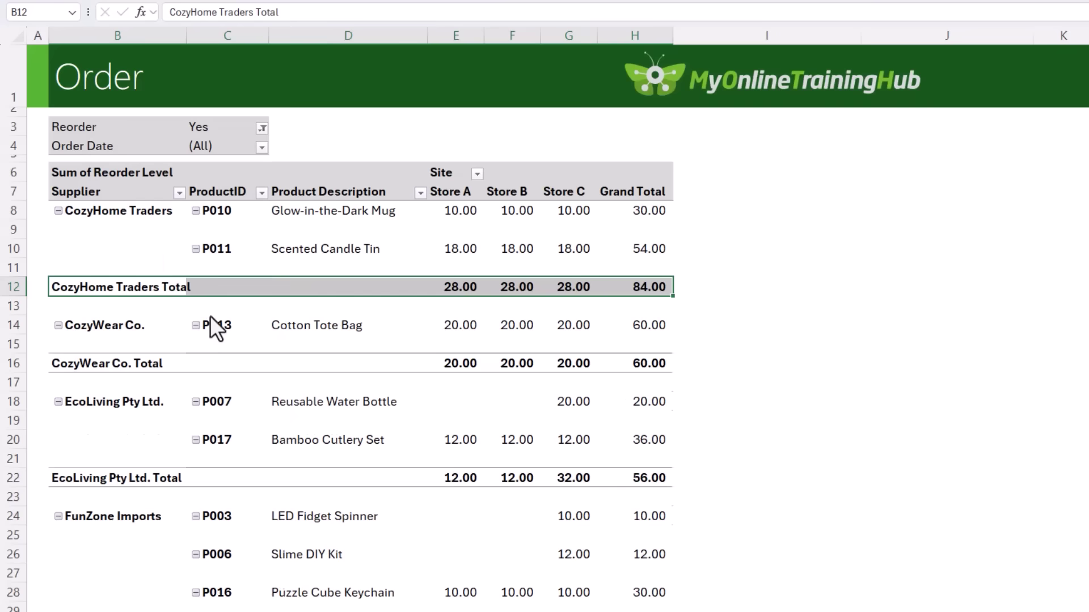
{"action": "left_click", "coordinate": [230, 146]}
{"action": "left_click", "coordinate": [261, 149]}
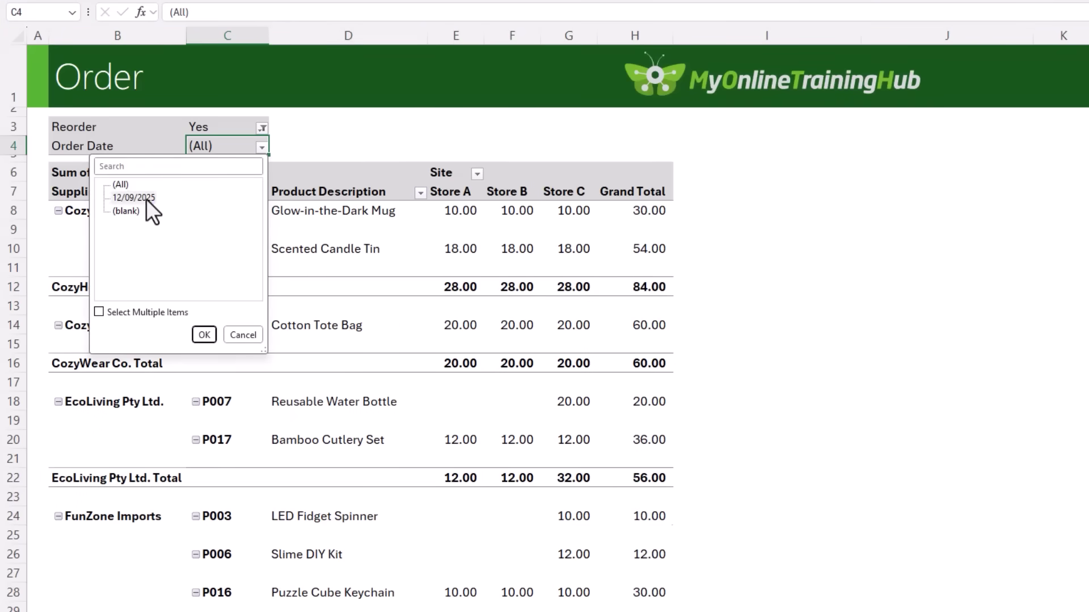
{"action": "left_click", "coordinate": [204, 337]}
{"action": "left_click", "coordinate": [697, 17]}
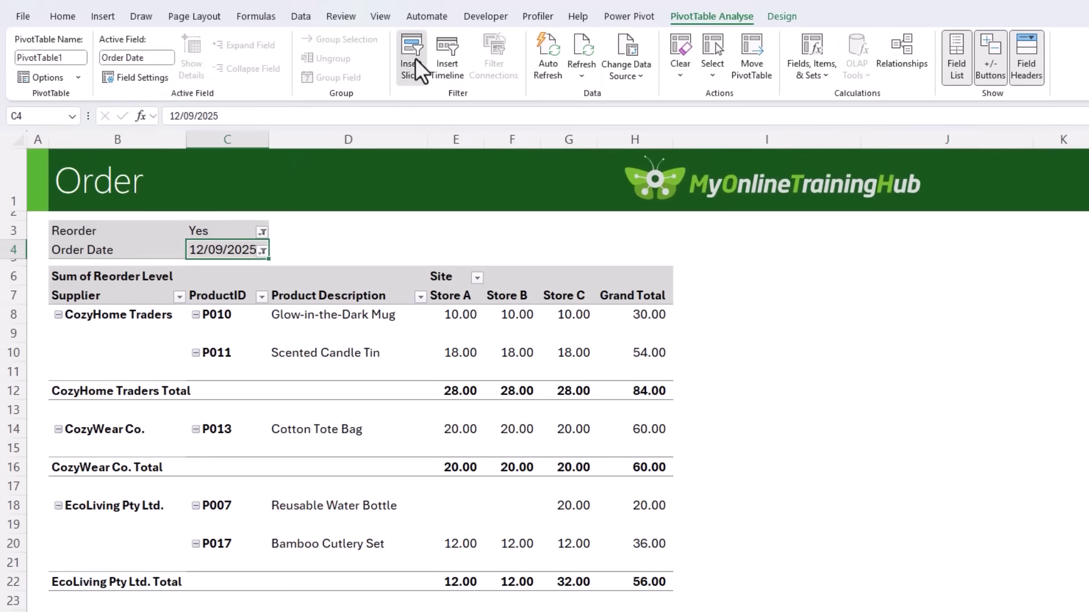
Insert a Supplier slicer, place it beside the pivot in column I, and style it grey.
{"action": "left_click", "coordinate": [412, 57]}
{"action": "left_click", "coordinate": [478, 146]}
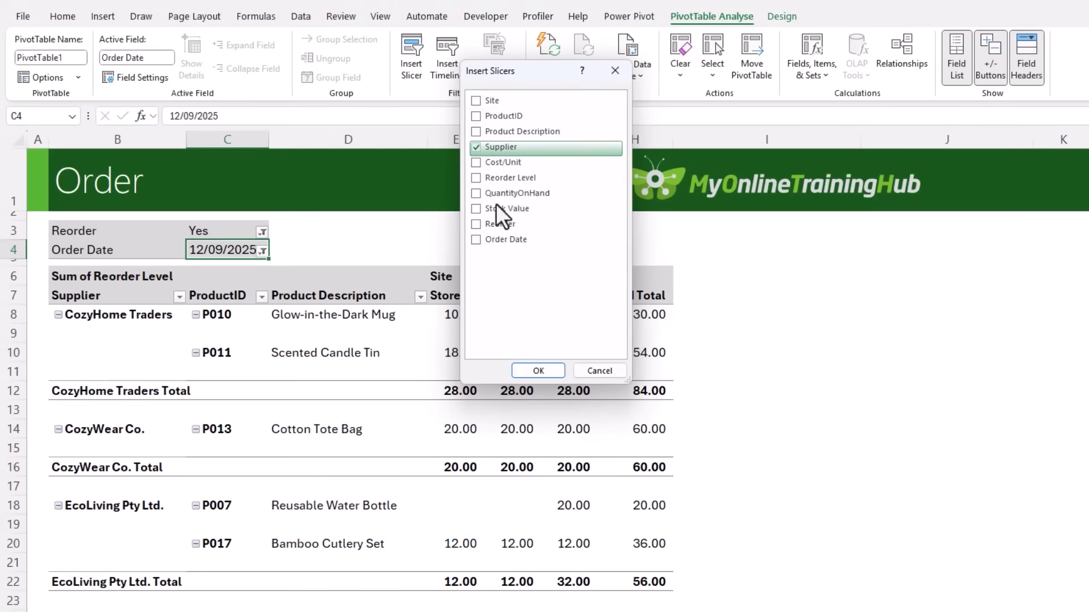
{"action": "left_click", "coordinate": [539, 371]}
{"action": "left_click_drag", "start_coordinate": [585, 321], "coordinate": [765, 275]}
{"action": "left_click", "coordinate": [409, 70]}
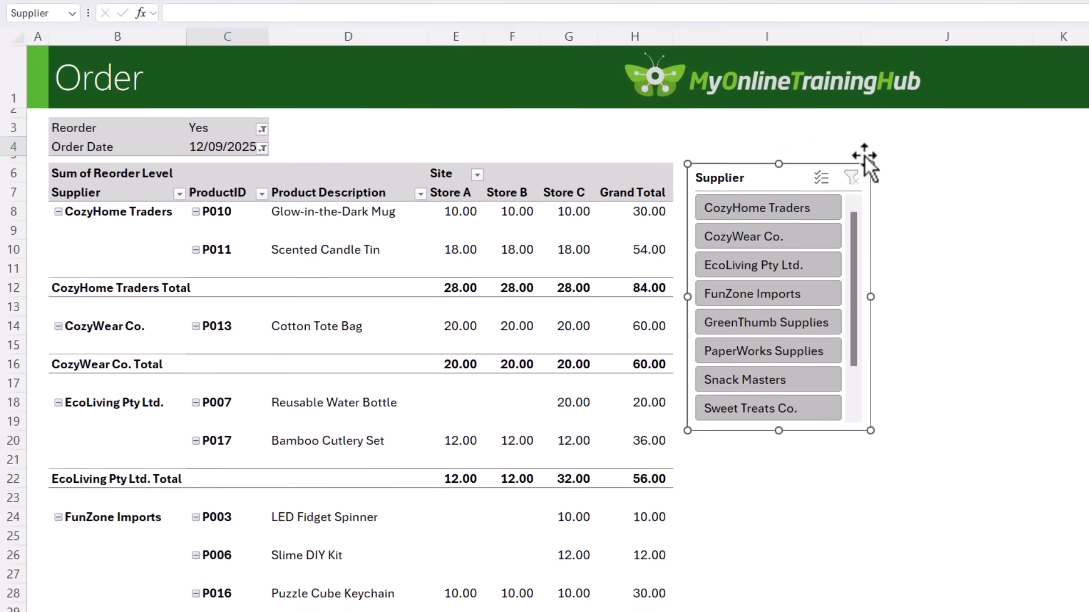
{"action": "left_click", "coordinate": [934, 187]}
Test the slicer with CozyHome, CozyWear, EcoLiving and FunZone, then clear its filter.
{"action": "left_click", "coordinate": [767, 212]}
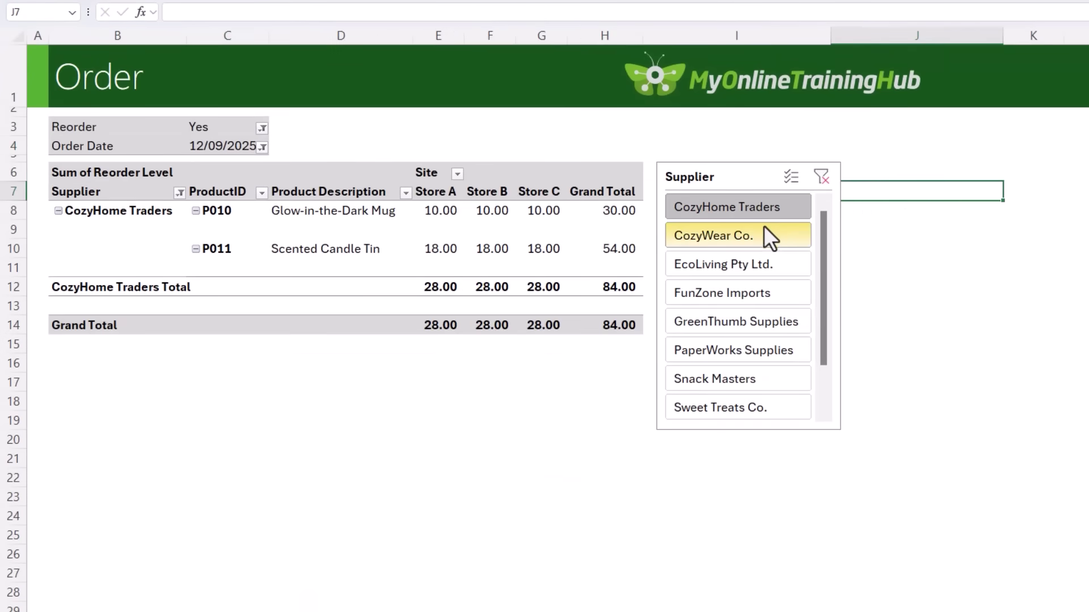
{"action": "left_click", "coordinate": [761, 233]}
{"action": "left_click", "coordinate": [758, 263]}
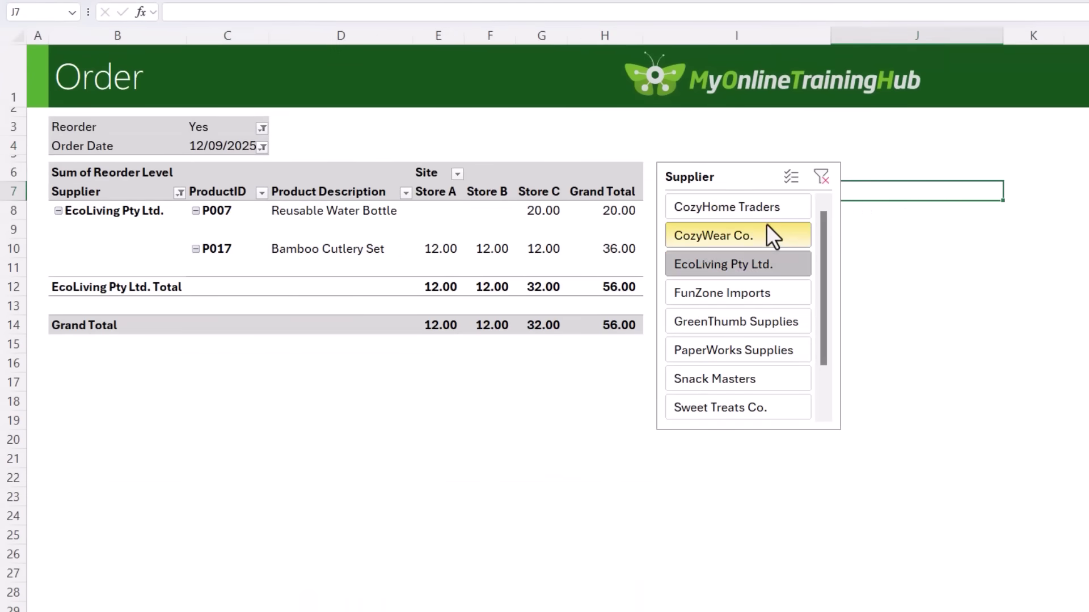
{"action": "left_click_drag", "start_coordinate": [767, 223], "coordinate": [768, 294]}
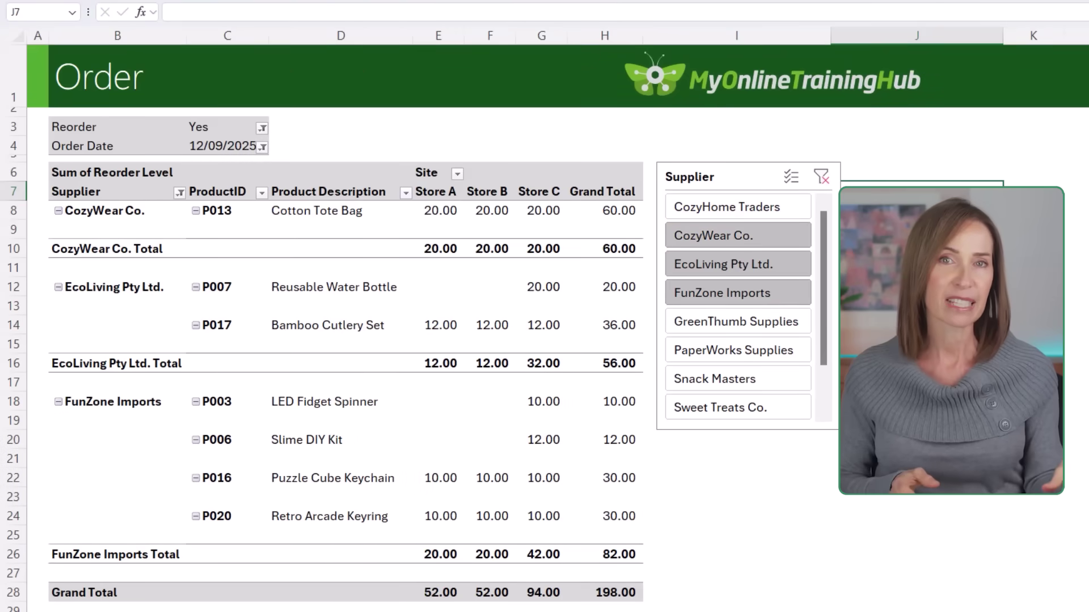
{"action": "left_click", "coordinate": [821, 180]}
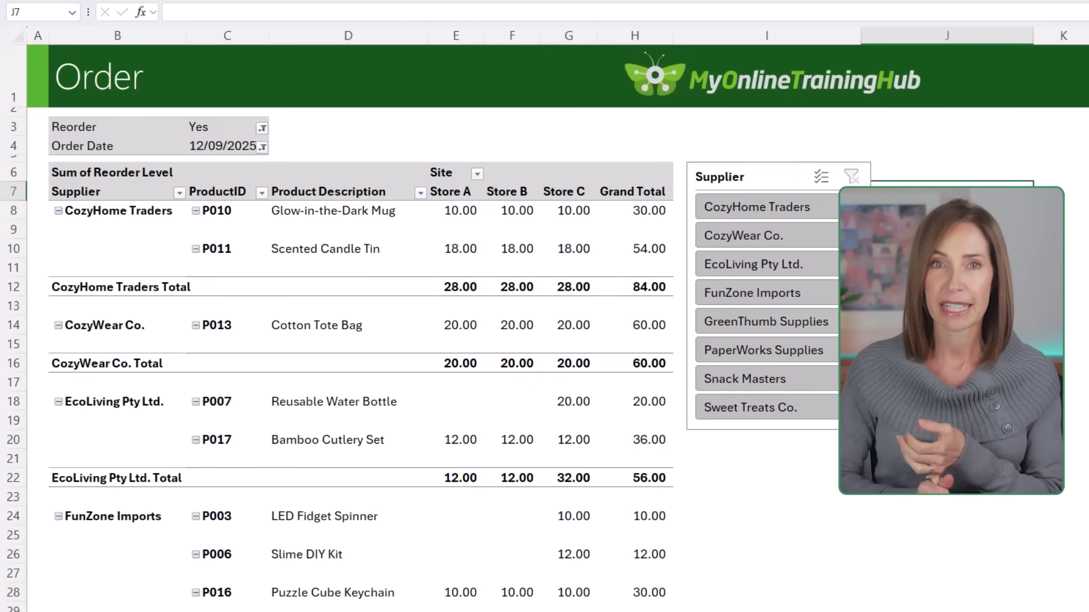
Check the pivot's shortcut menu and Refresh All, then enable the pivot's Auto Refresh.
{"action": "left_click", "coordinate": [311, 214]}
{"action": "right_click", "coordinate": [311, 215]}
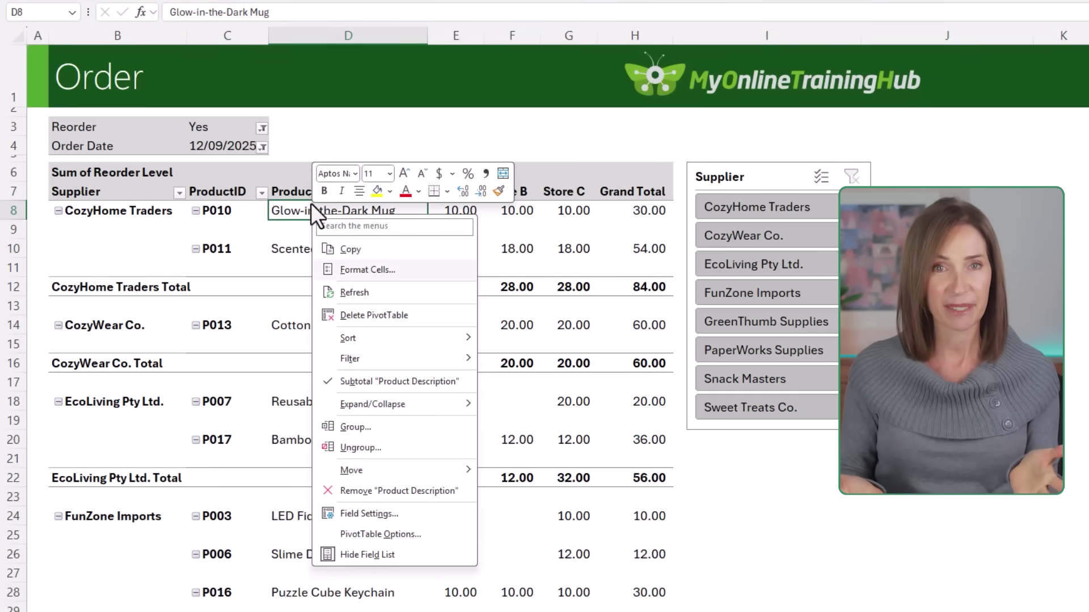
{"action": "key", "text": "Escape"}
{"action": "left_click", "coordinate": [302, 16]}
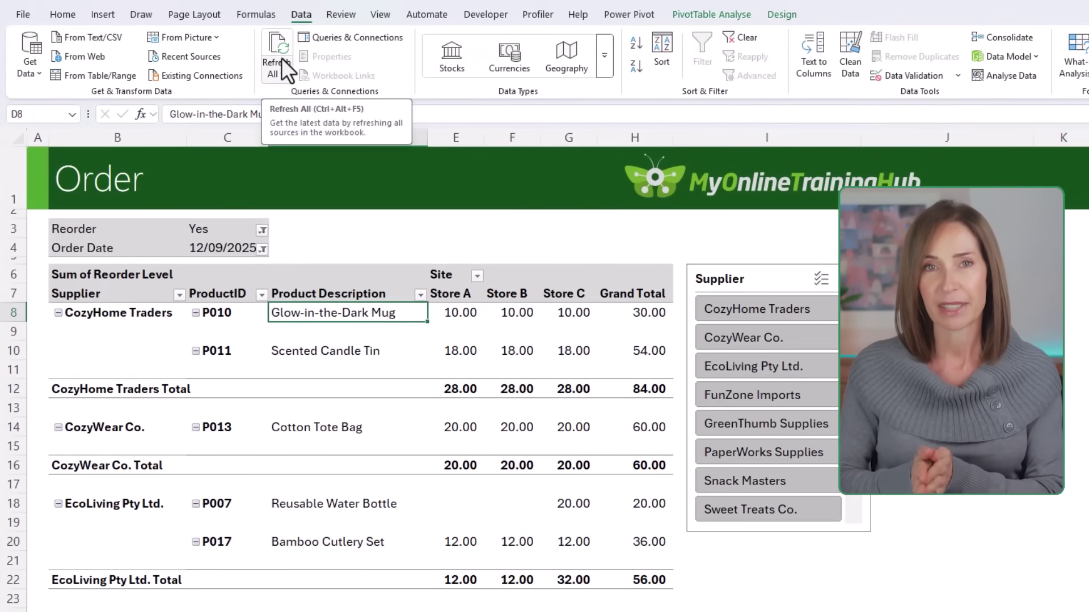
{"action": "left_click", "coordinate": [721, 15]}
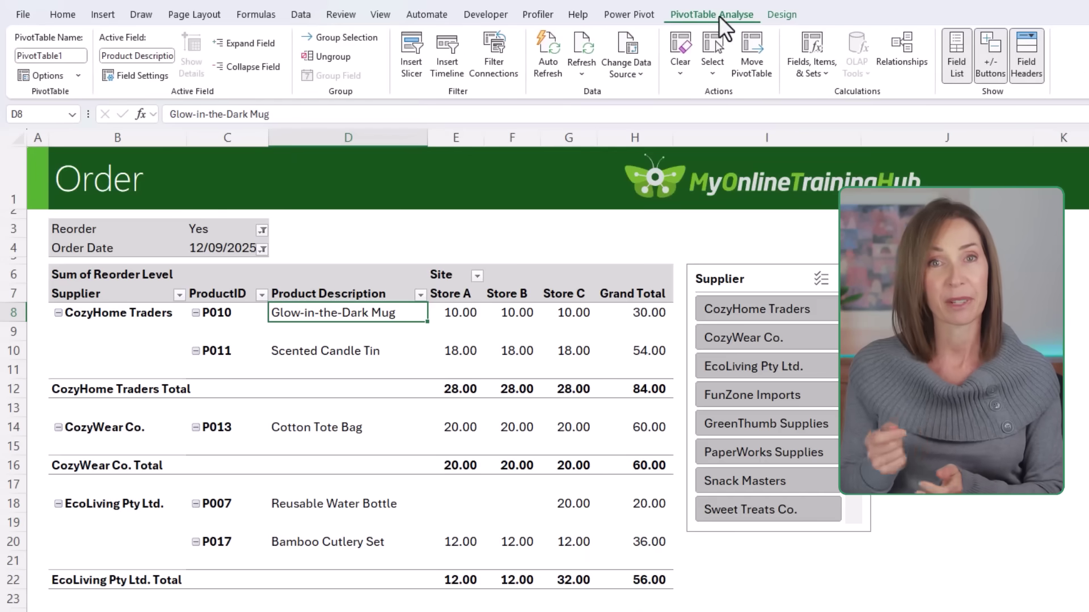
{"action": "left_click", "coordinate": [547, 73]}
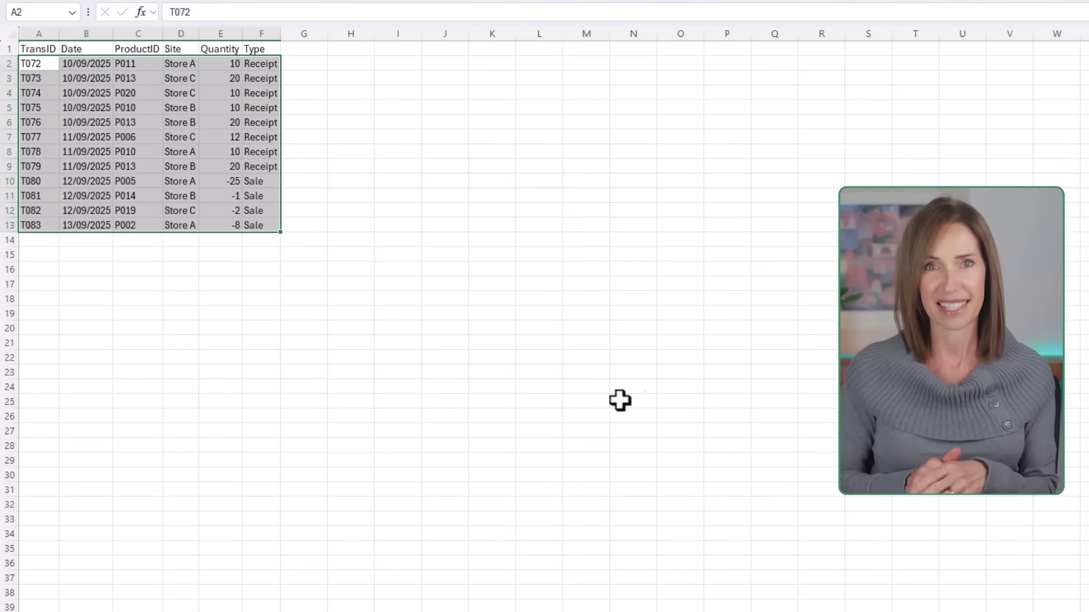
Copy the twelve new transactions T072–T083 and paste them into the Transactions table at B75.
{"action": "scroll", "coordinate": [696, 321], "scroll_direction": "up", "scroll_amount": 3}
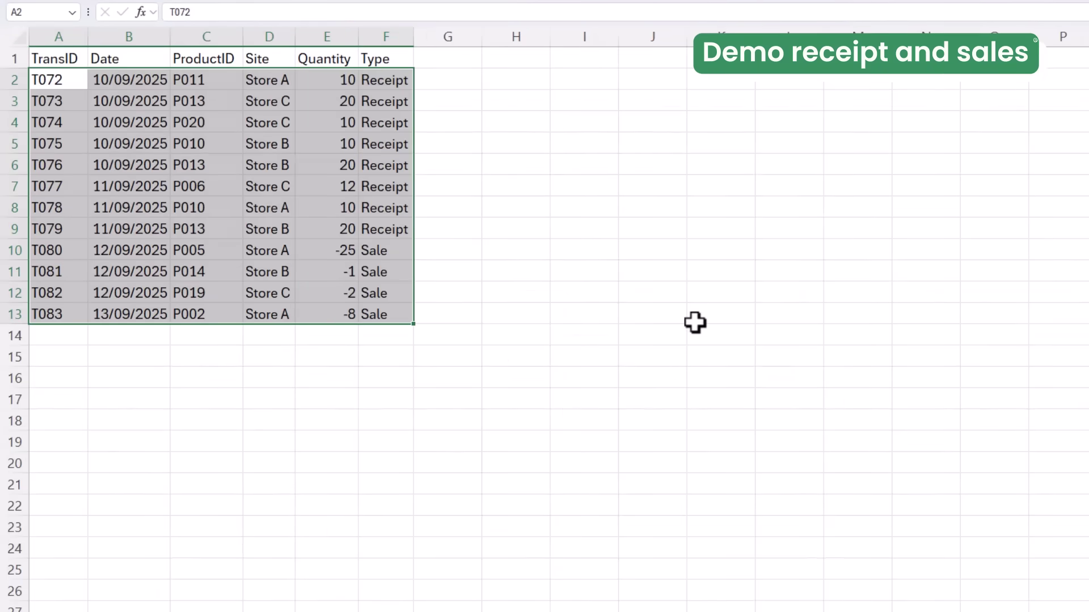
{"action": "key", "text": "ctrl+c"}
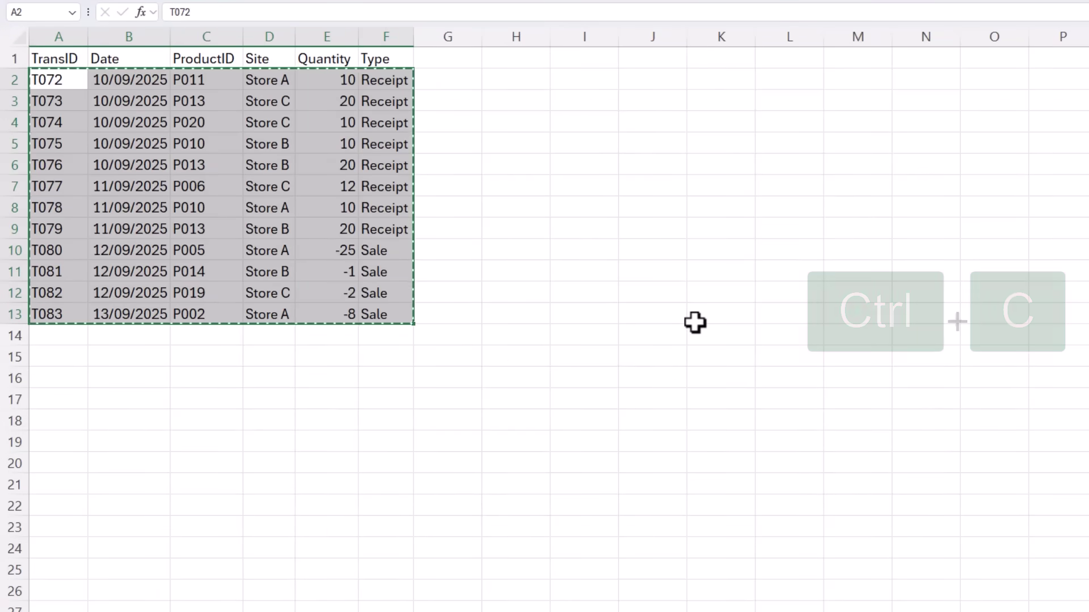
{"action": "left_click", "coordinate": [247, 578]}
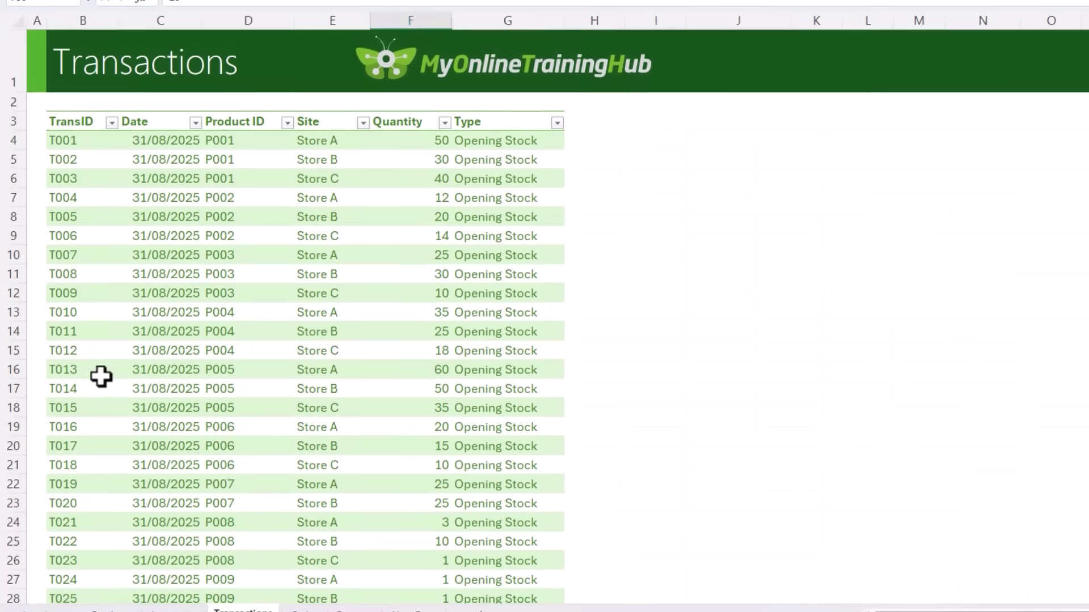
{"action": "left_click", "coordinate": [100, 337]}
{"action": "key", "text": "ctrl+Down"}
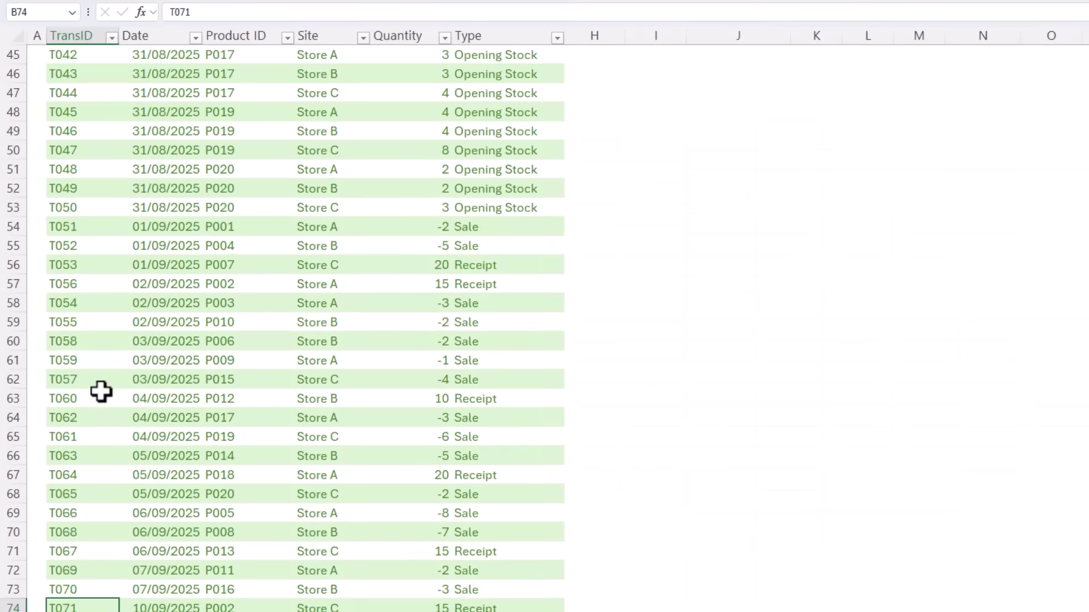
{"action": "scroll", "coordinate": [101, 391], "scroll_direction": "down", "scroll_amount": 5}
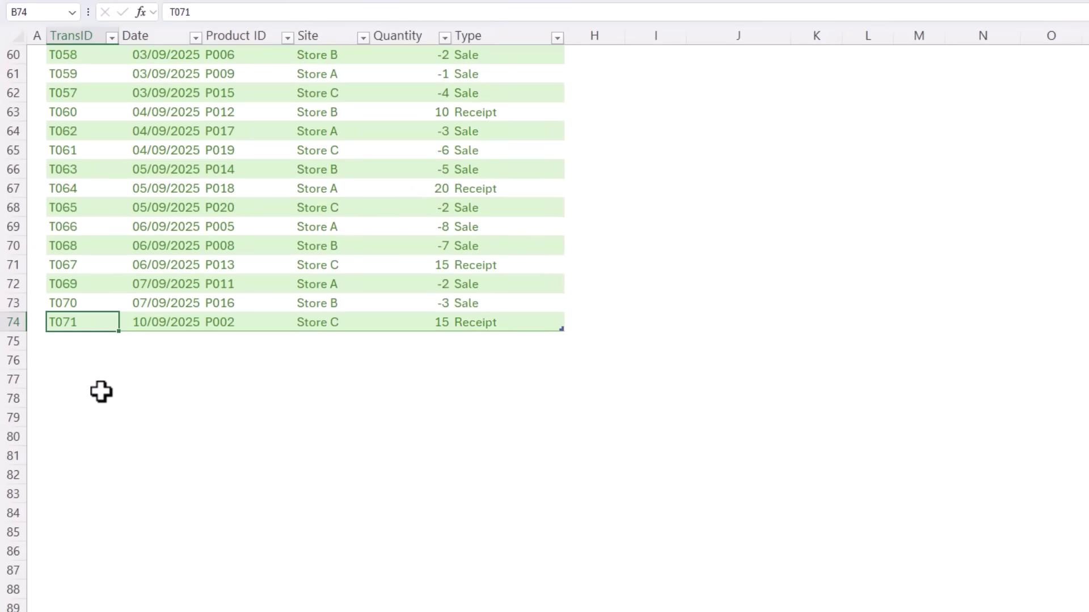
{"action": "left_click", "coordinate": [78, 342]}
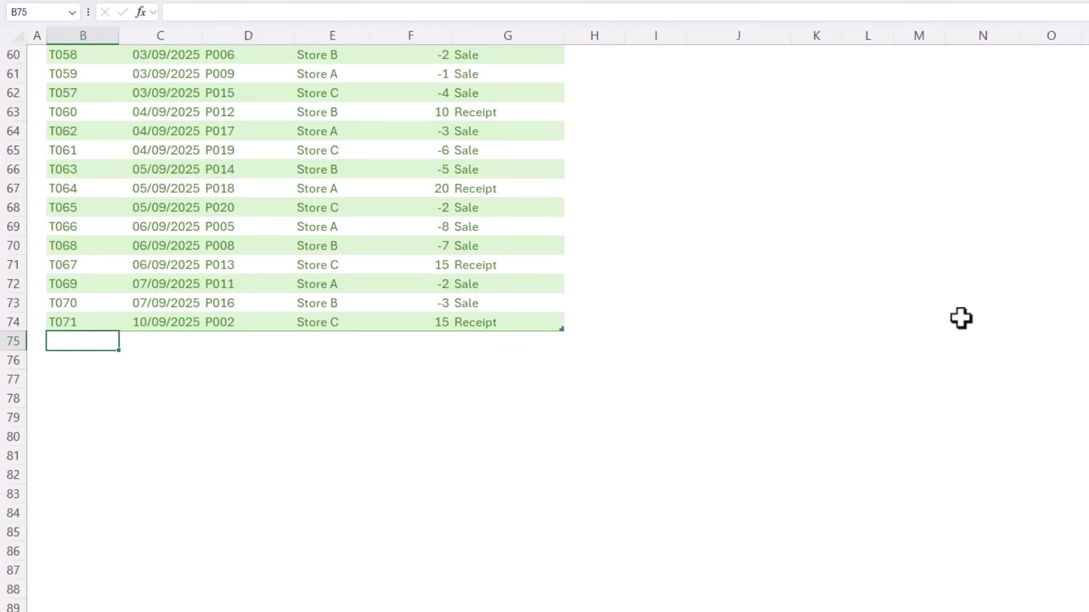
{"action": "key", "text": "ctrl+v"}
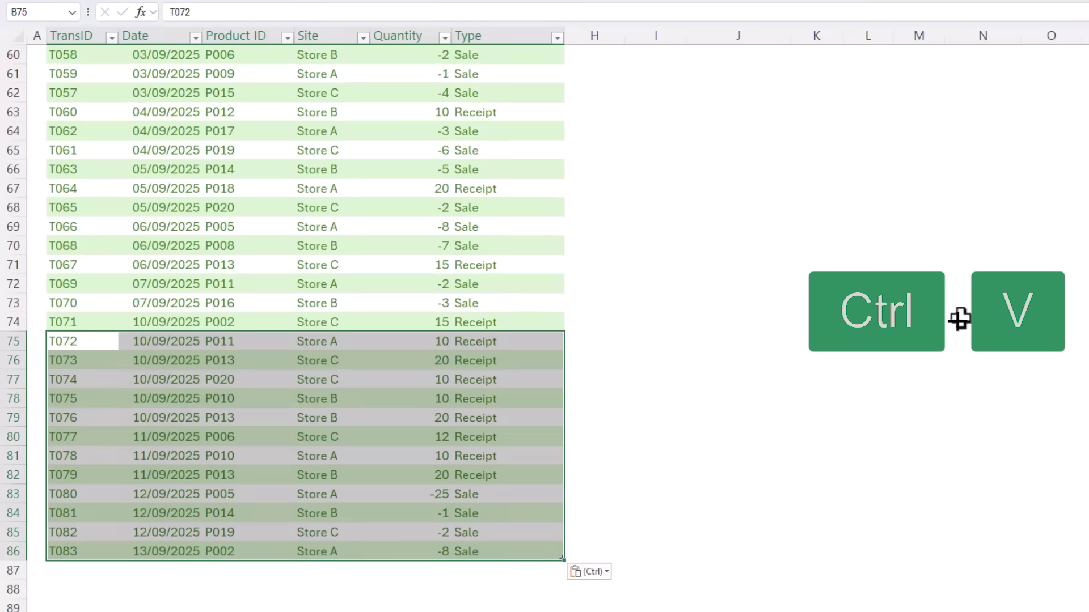
{"action": "left_click", "coordinate": [607, 554]}
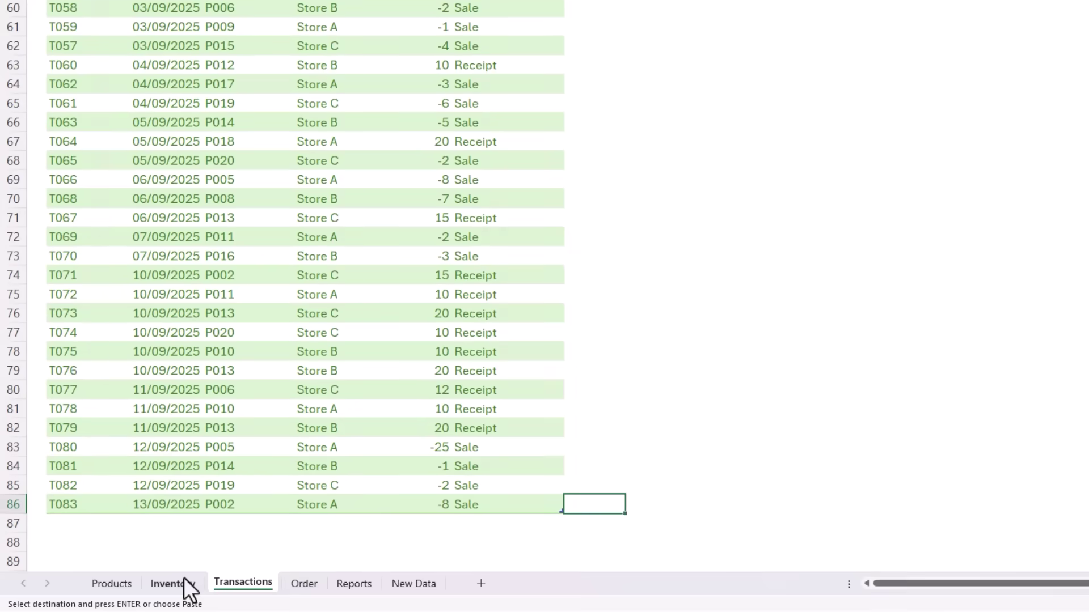
Filter the Inventory table's Reorder column to show only No.
{"action": "left_click", "coordinate": [185, 583]}
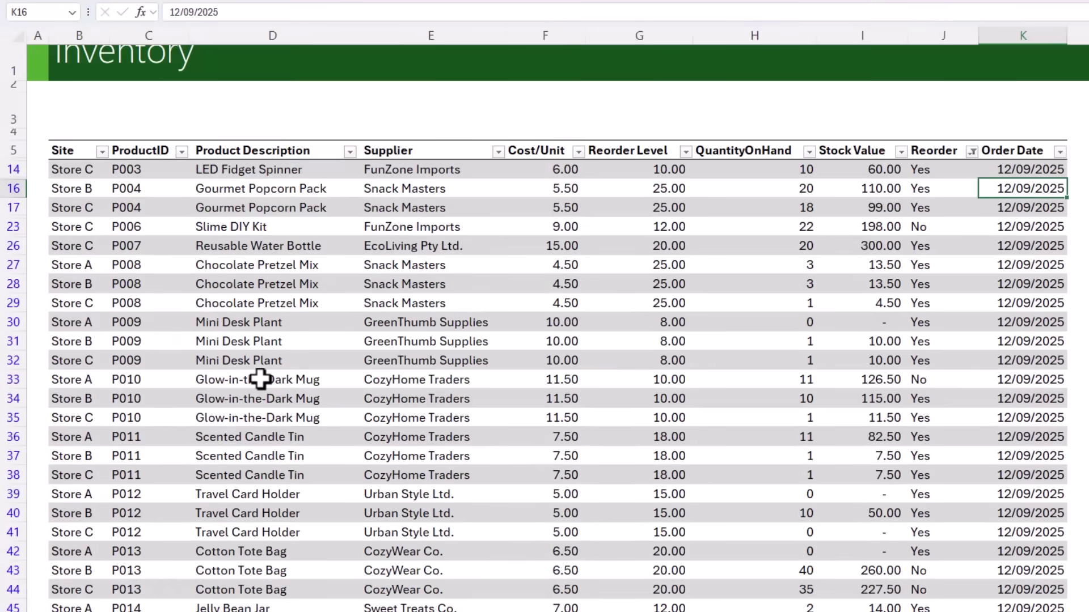
{"action": "scroll", "coordinate": [261, 379], "scroll_direction": "up", "scroll_amount": 1}
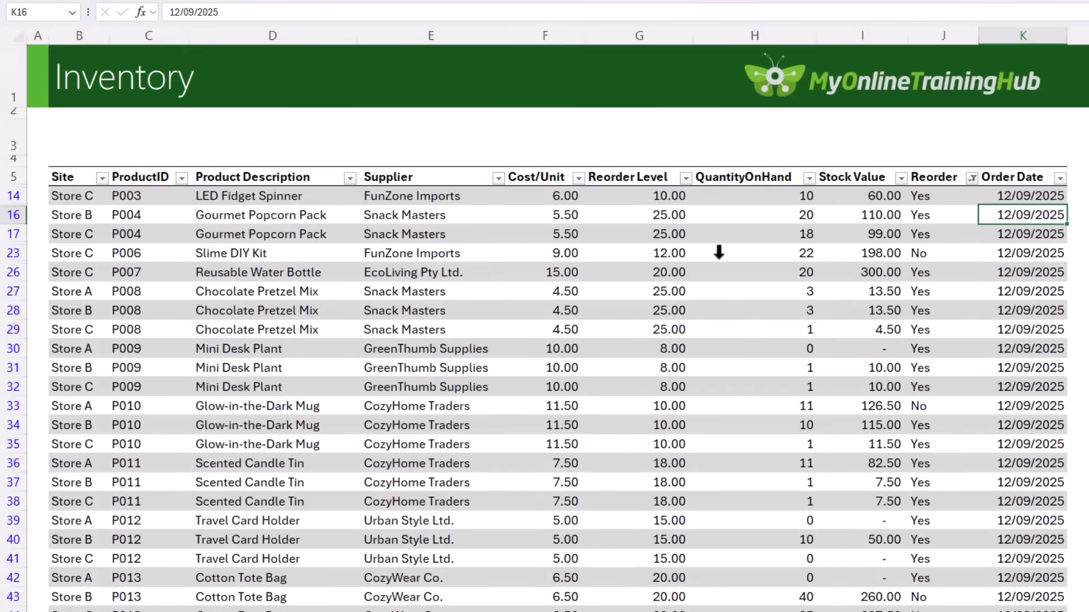
{"action": "left_click", "coordinate": [953, 196]}
{"action": "left_click", "coordinate": [972, 178]}
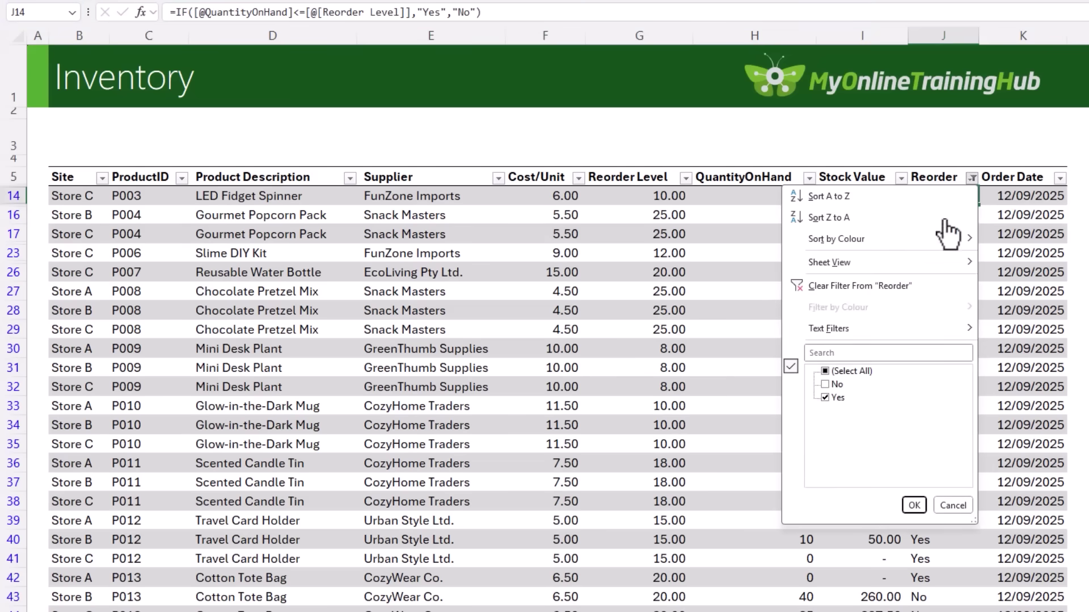
{"action": "left_click", "coordinate": [823, 385]}
{"action": "left_click", "coordinate": [825, 398]}
{"action": "left_click", "coordinate": [914, 505]}
Filter Order Date to after 1/1/2025 and select the visible Order Date cells.
{"action": "left_click", "coordinate": [1060, 179]}
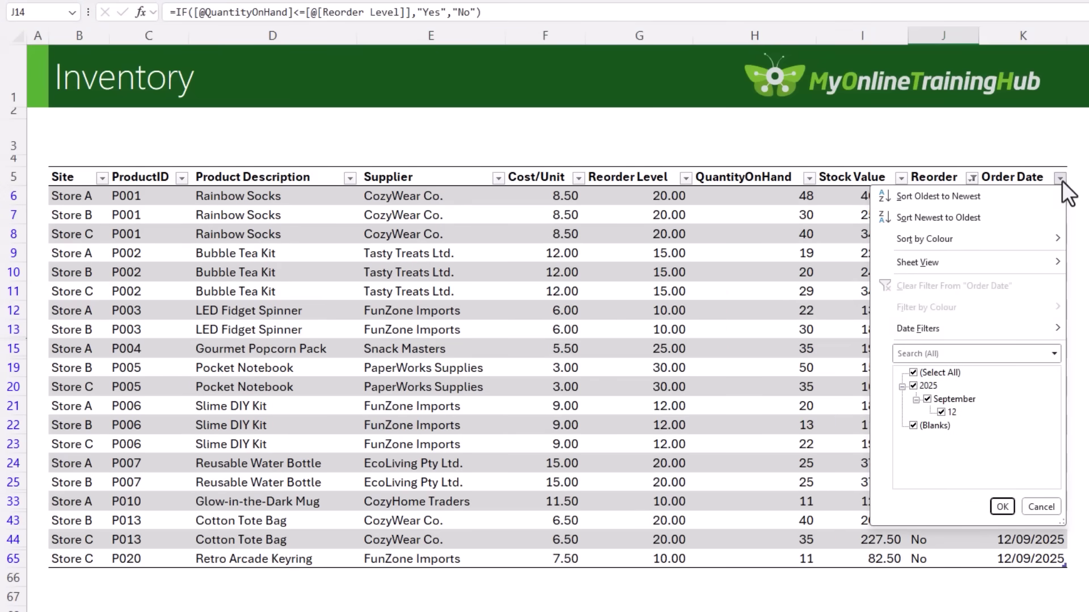
{"action": "left_click", "coordinate": [917, 328]}
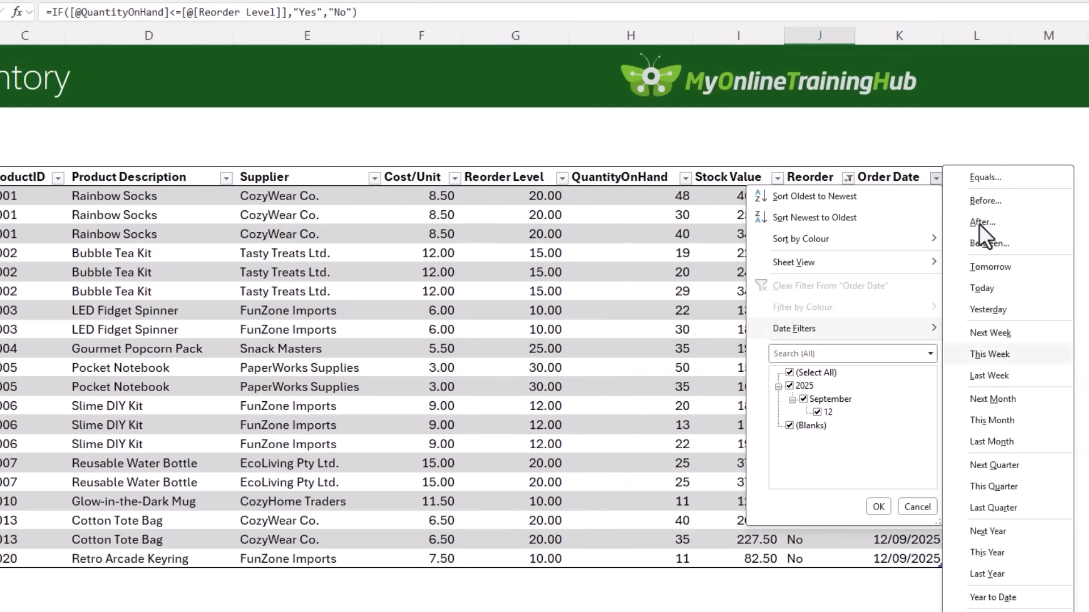
{"action": "left_click", "coordinate": [980, 223]}
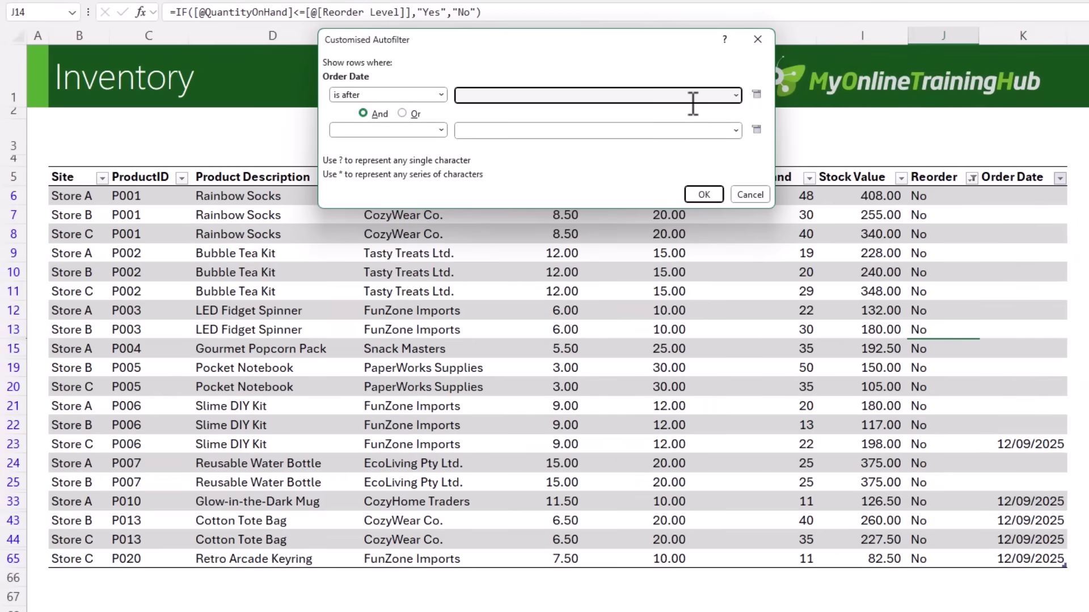
{"action": "type", "text": "1/1/2025"}
{"action": "left_click", "coordinate": [701, 193]}
{"action": "left_click", "coordinate": [989, 198]}
{"action": "key", "text": "ctrl+shift+Down"}
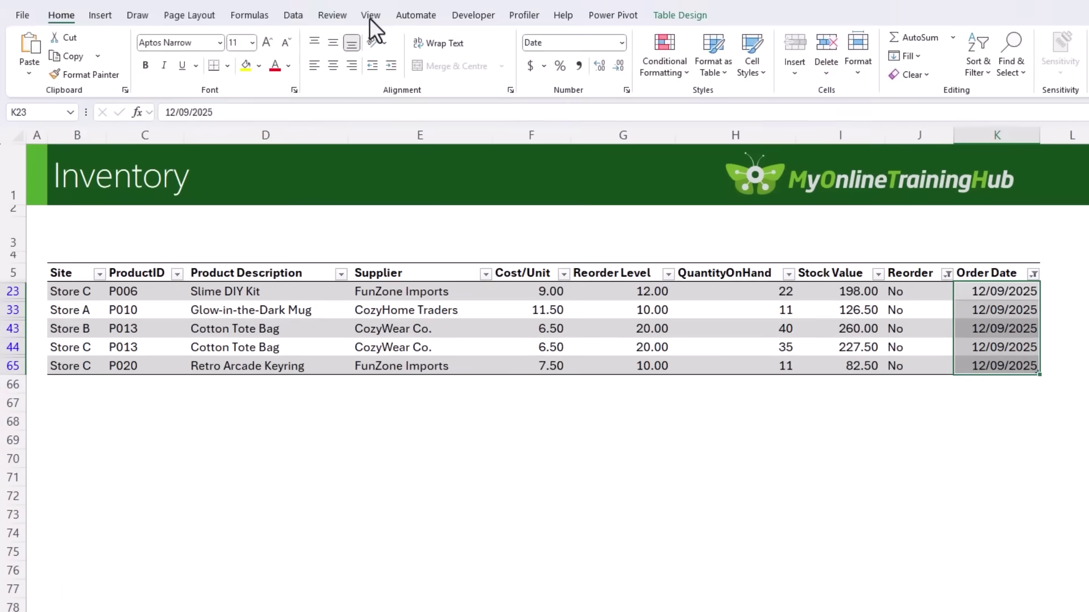
Create a Goods Received sheet view and clear the visible Order Date cells K23:K65.
{"action": "left_click", "coordinate": [370, 18]}
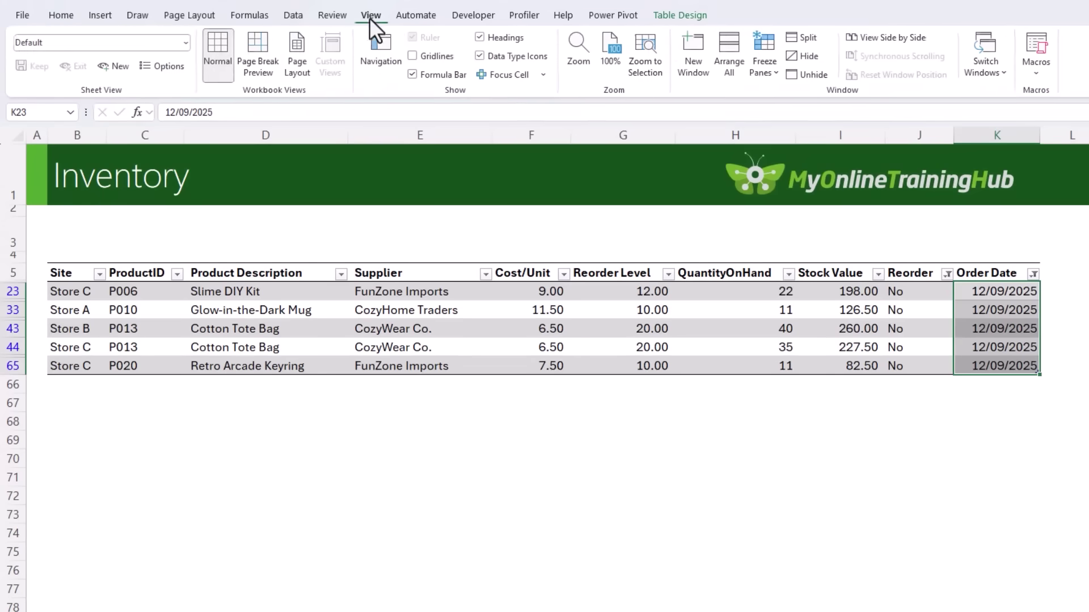
{"action": "left_click", "coordinate": [121, 66]}
{"action": "type", "text": "Goods Received"}
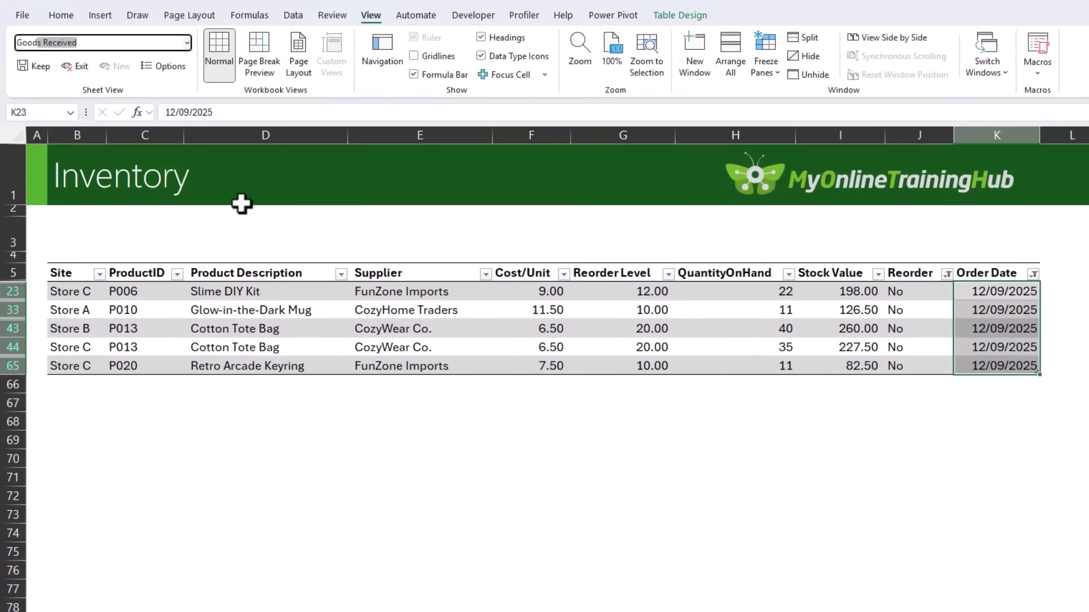
{"action": "key", "text": "Return"}
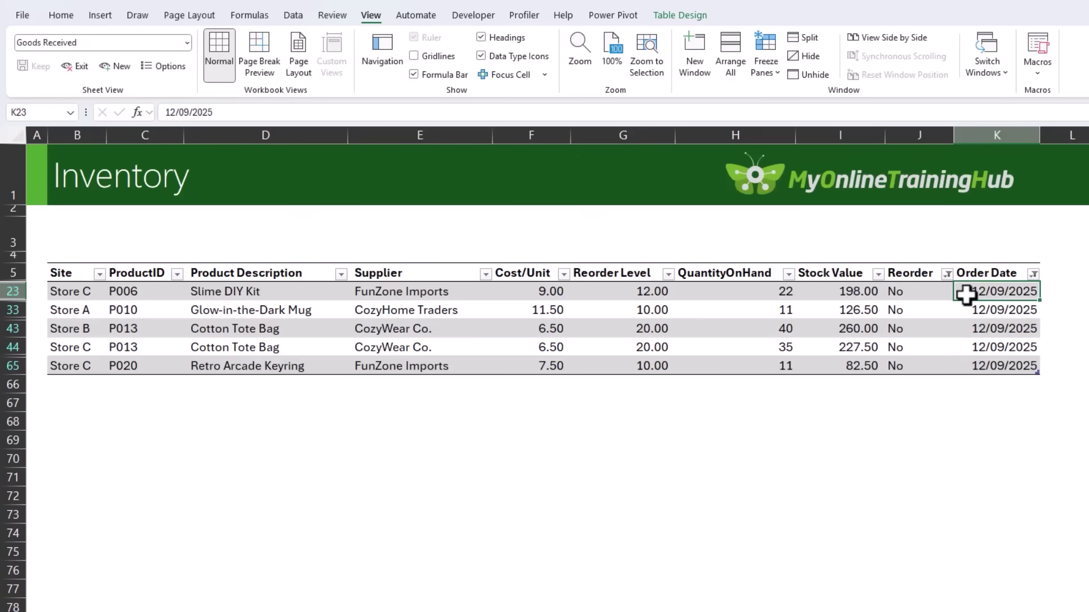
{"action": "left_click_drag", "start_coordinate": [966, 291], "coordinate": [970, 360]}
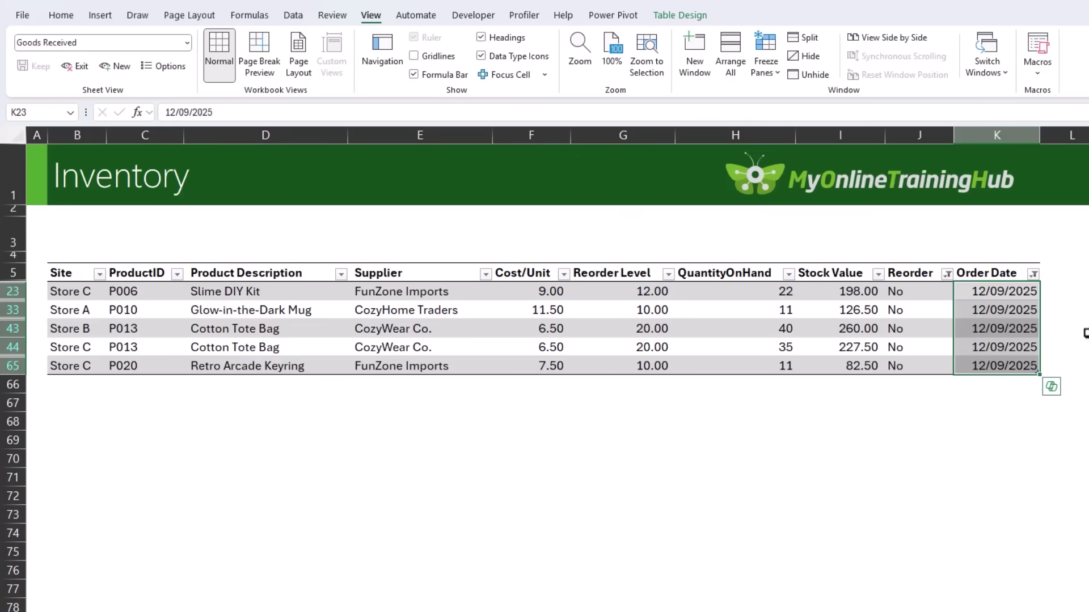
{"action": "key", "text": "Delete"}
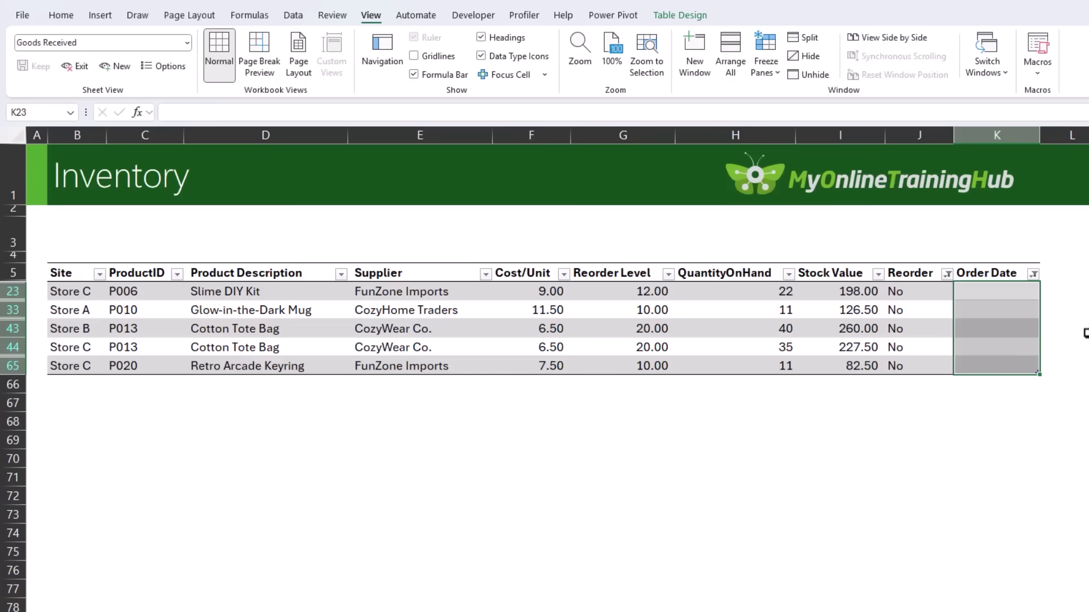
Leave Goods Received, clear the table filters, and create an All Data sheet view.
{"action": "left_click", "coordinate": [80, 67]}
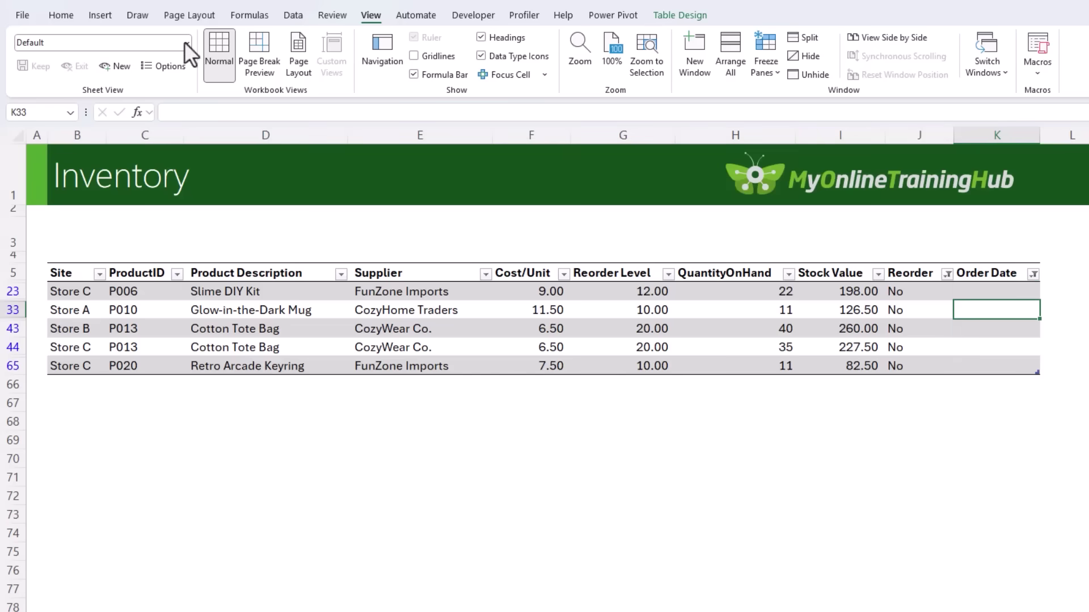
{"action": "left_click", "coordinate": [292, 15]}
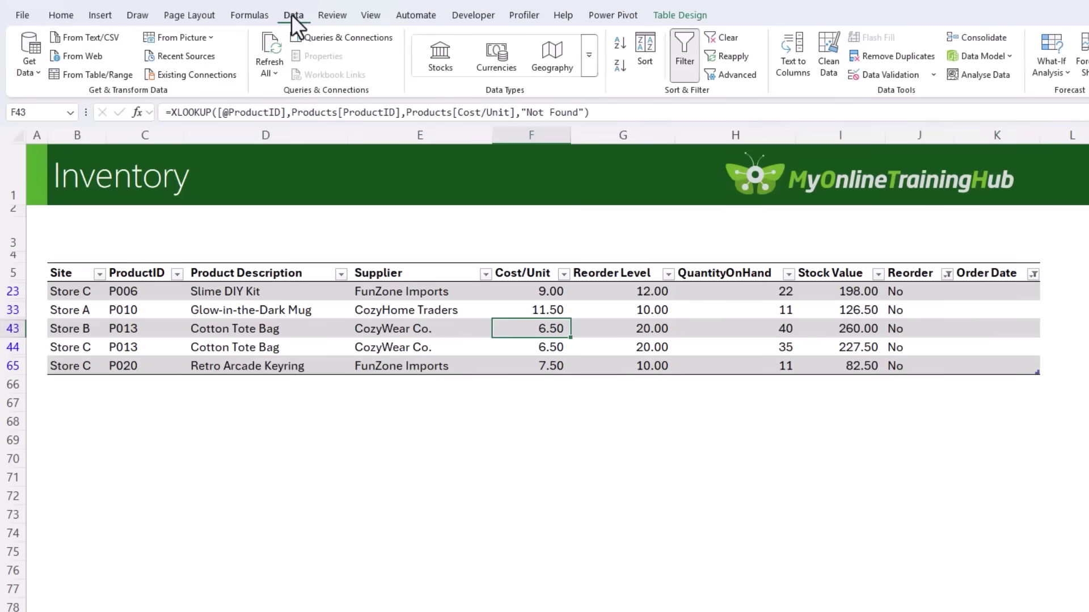
{"action": "left_click", "coordinate": [713, 37]}
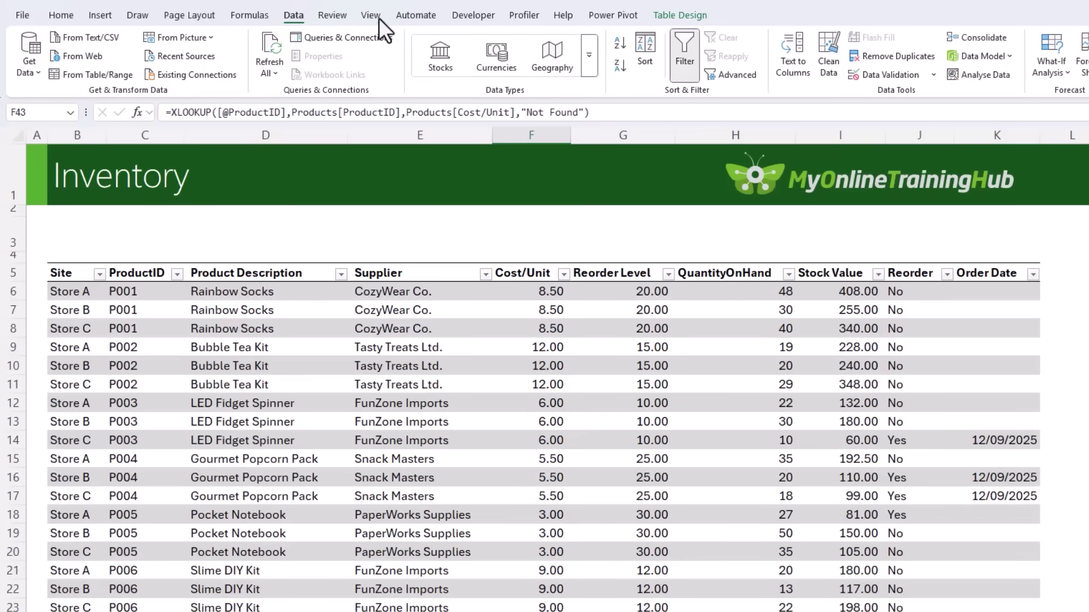
{"action": "left_click", "coordinate": [378, 18]}
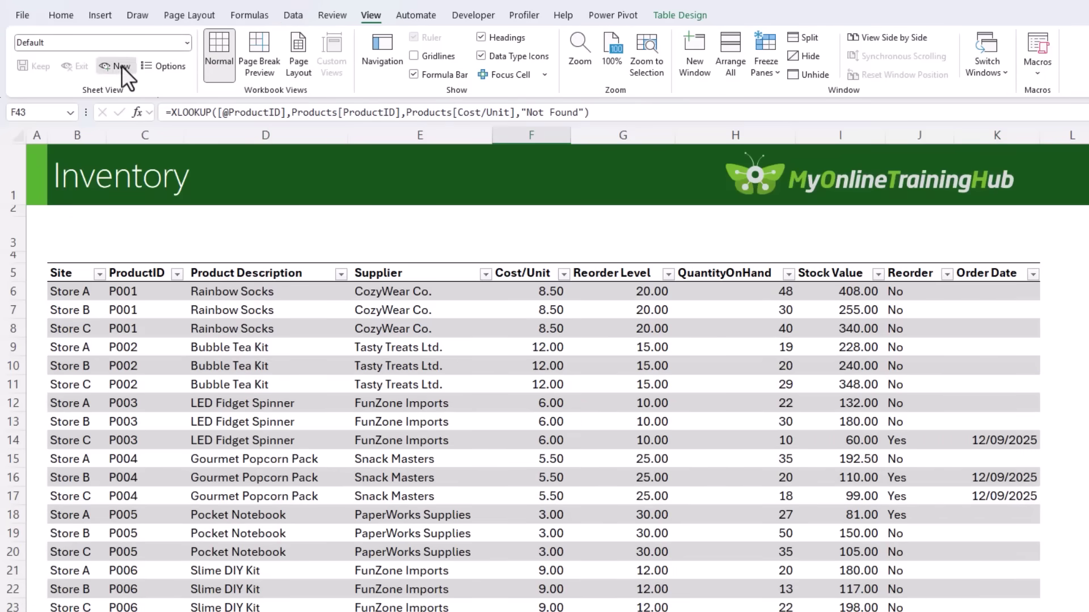
{"action": "left_click", "coordinate": [121, 66]}
{"action": "left_click", "coordinate": [111, 48]}
{"action": "type", "text": "All Data"}
{"action": "key", "text": "Return"}
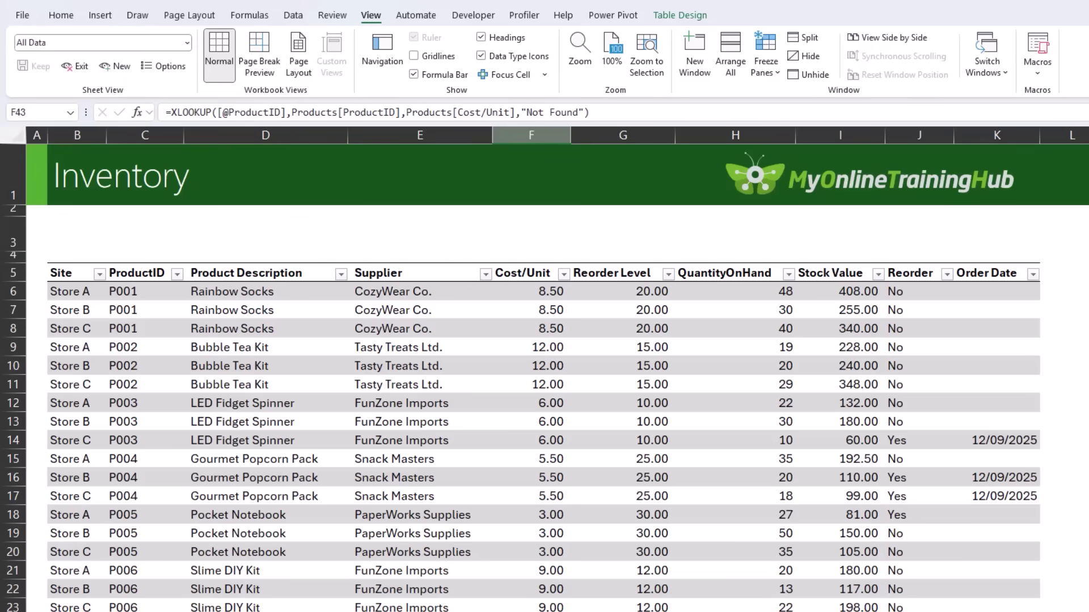
Switch to the Goods Received sheet view and back to All Data.
{"action": "left_click", "coordinate": [184, 43]}
{"action": "left_click", "coordinate": [149, 91]}
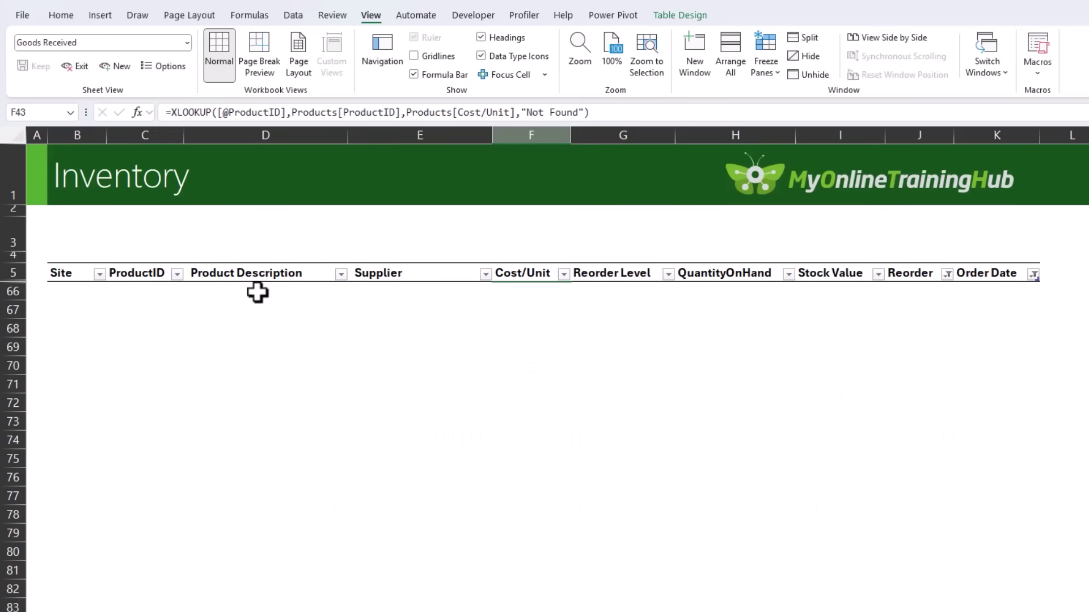
{"action": "left_click", "coordinate": [186, 45]}
{"action": "left_click", "coordinate": [147, 76]}
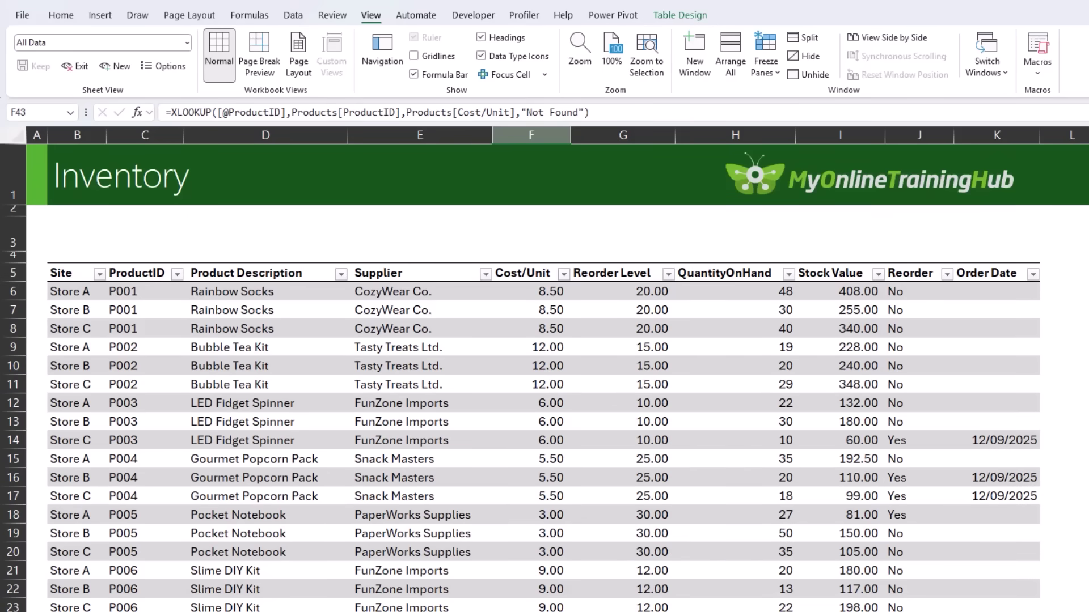
In Default view, filter the table to Reorder Yes with blank Order Dates.
{"action": "left_click", "coordinate": [85, 67]}
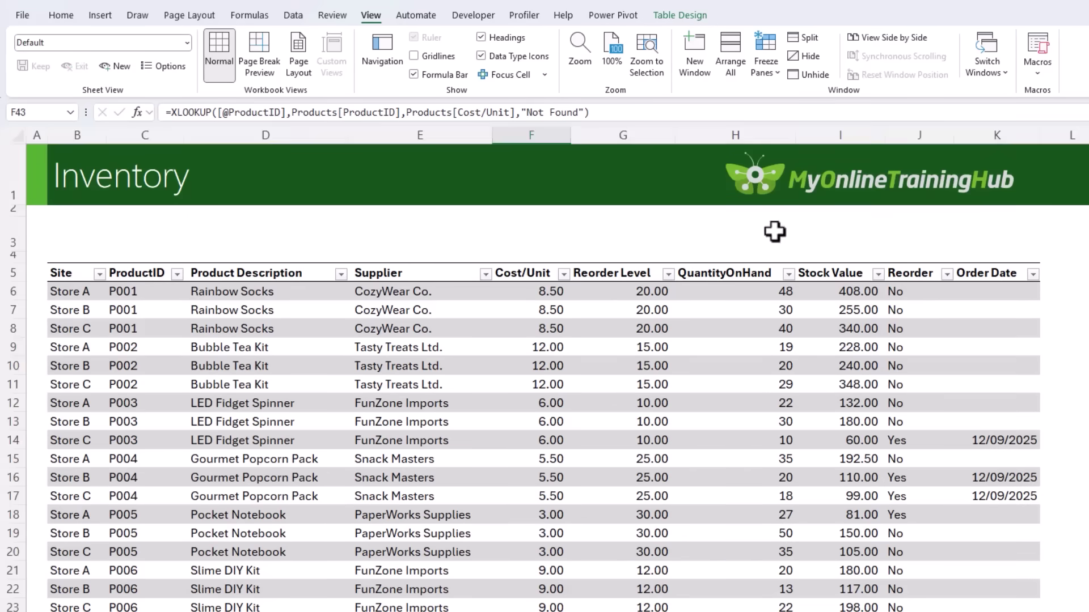
{"action": "left_click", "coordinate": [947, 273]}
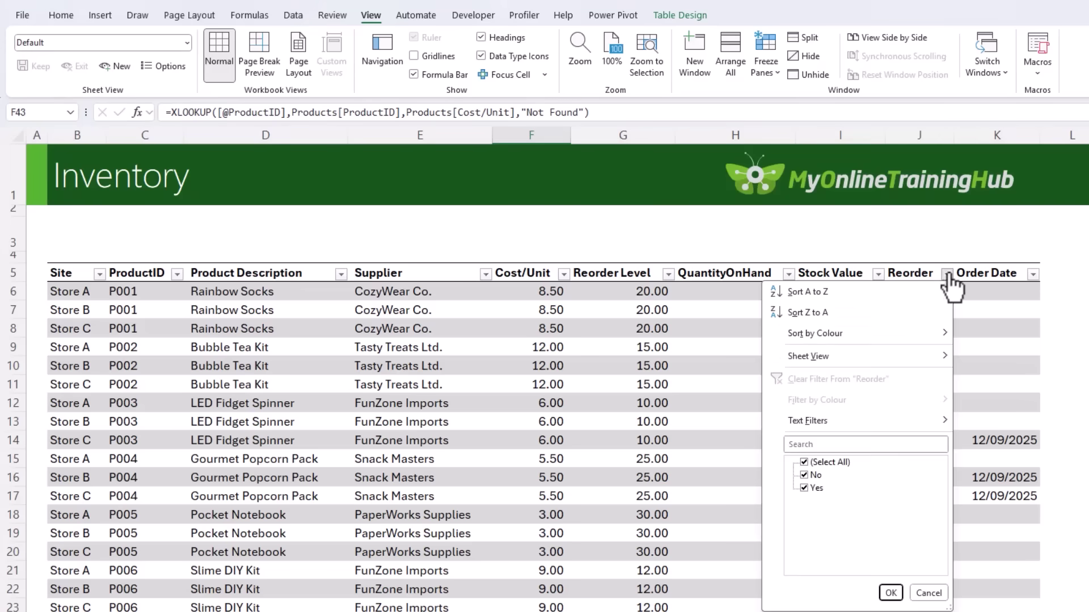
{"action": "left_click", "coordinate": [805, 476]}
{"action": "left_click", "coordinate": [890, 592]}
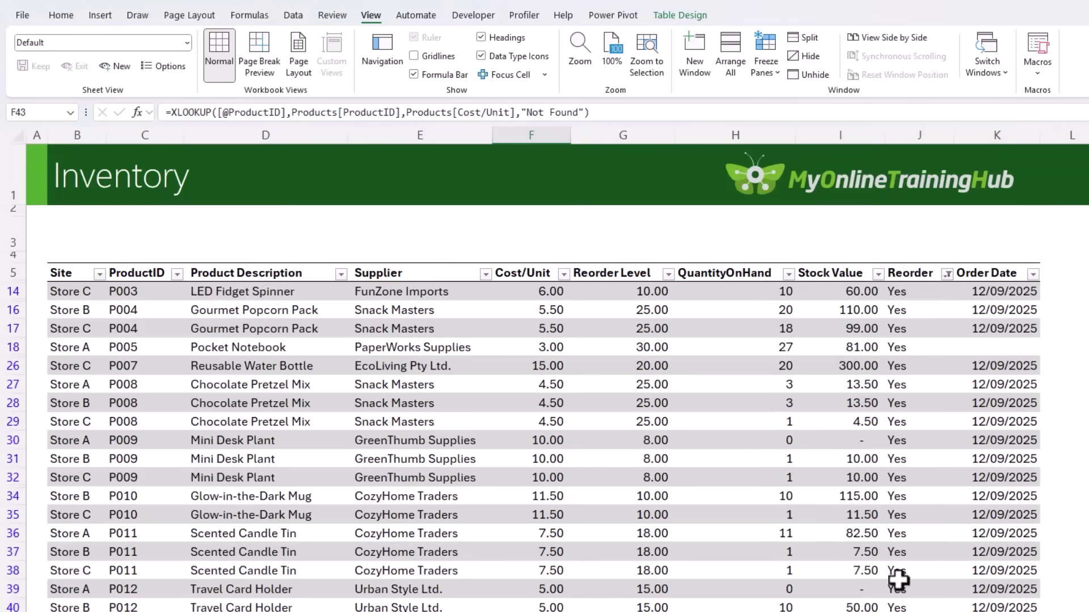
{"action": "left_click", "coordinate": [1032, 275]}
{"action": "left_click", "coordinate": [891, 465]}
{"action": "left_click", "coordinate": [889, 516]}
{"action": "left_click", "coordinate": [977, 595]}
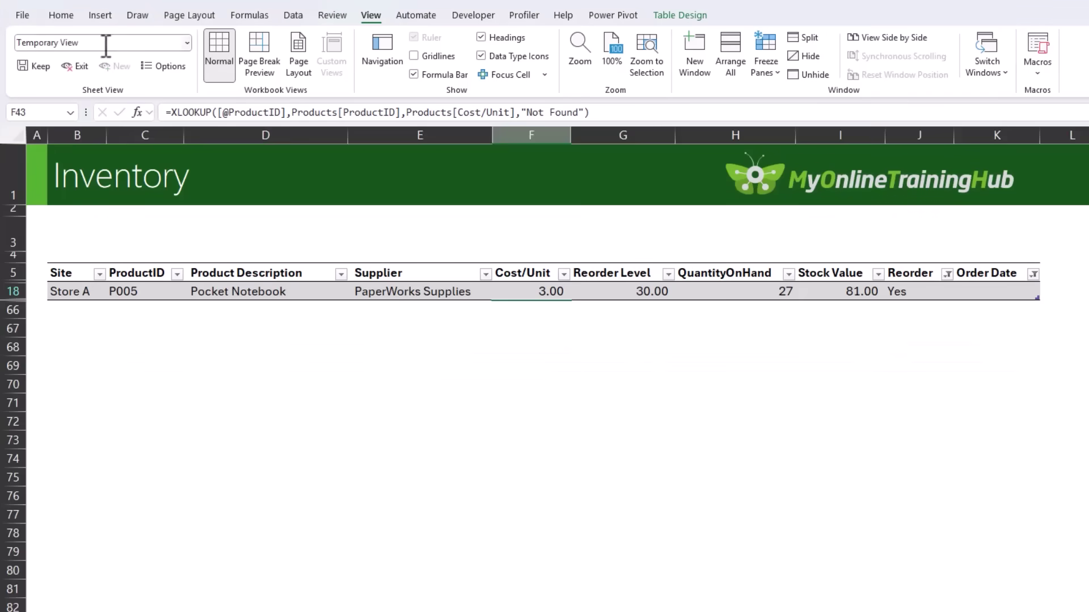
Name the sheet view Reorder, then cycle through All Data, Goods Received and Reorder.
{"action": "type", "text": "Reorder"}
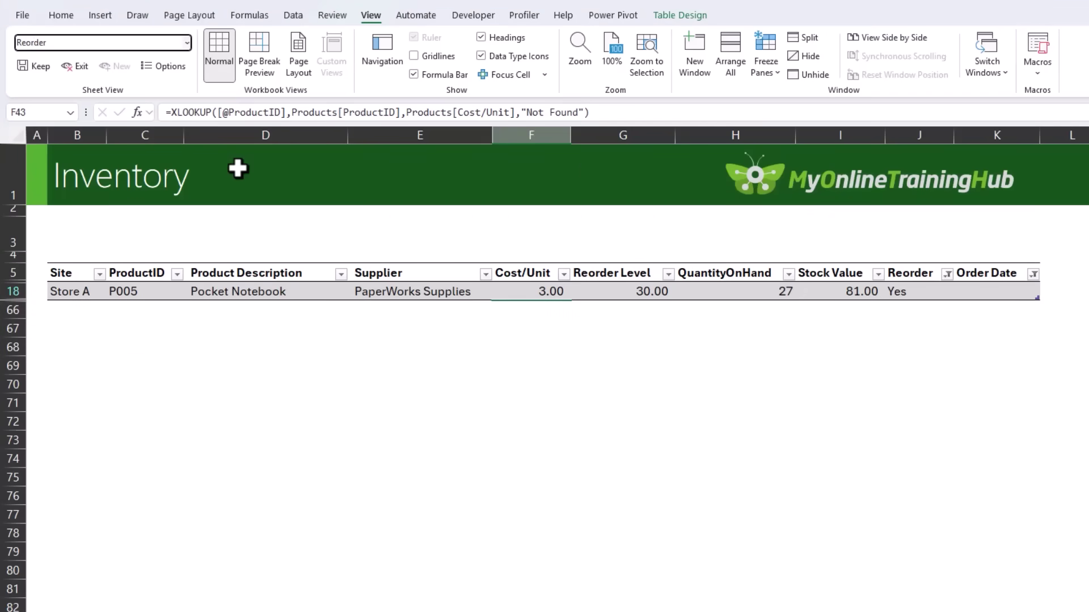
{"action": "key", "text": "Return"}
{"action": "left_click", "coordinate": [187, 42]}
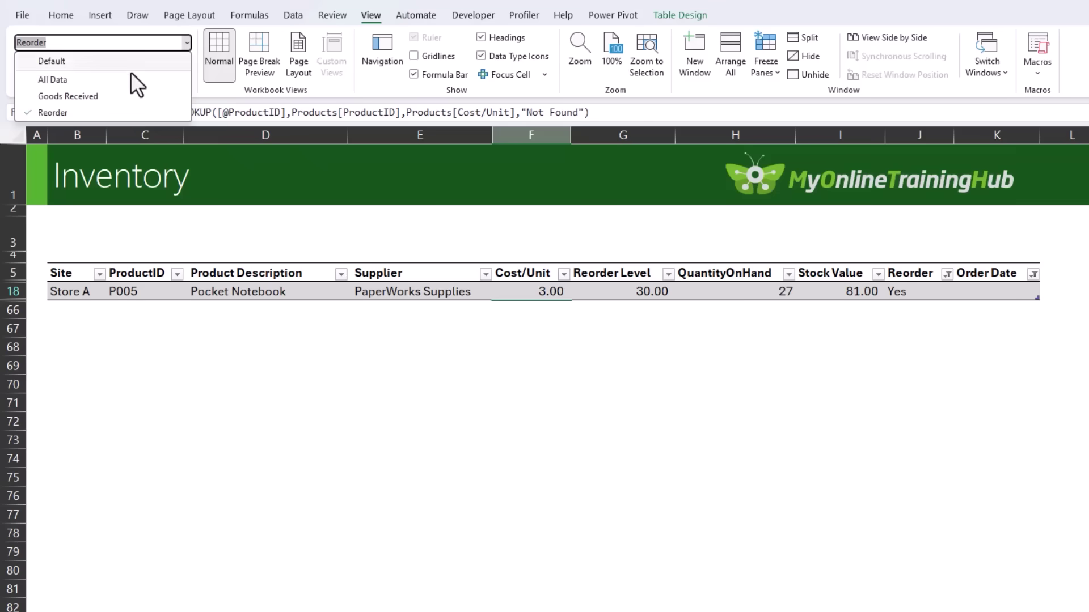
{"action": "left_click", "coordinate": [130, 75]}
{"action": "left_click", "coordinate": [187, 43]}
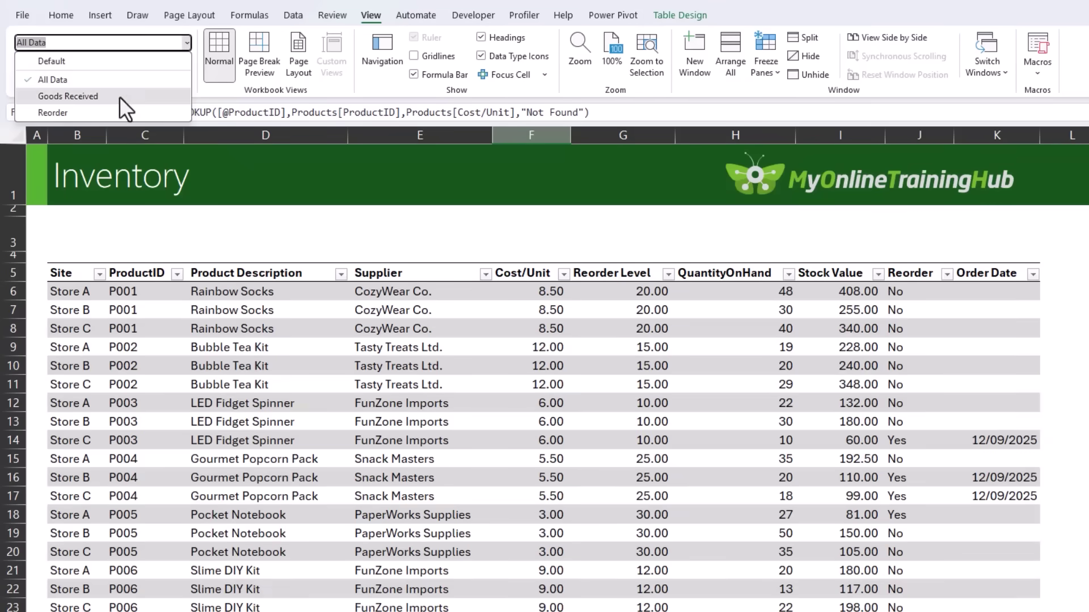
{"action": "left_click", "coordinate": [121, 97]}
{"action": "left_click", "coordinate": [186, 44]}
{"action": "left_click", "coordinate": [106, 111]}
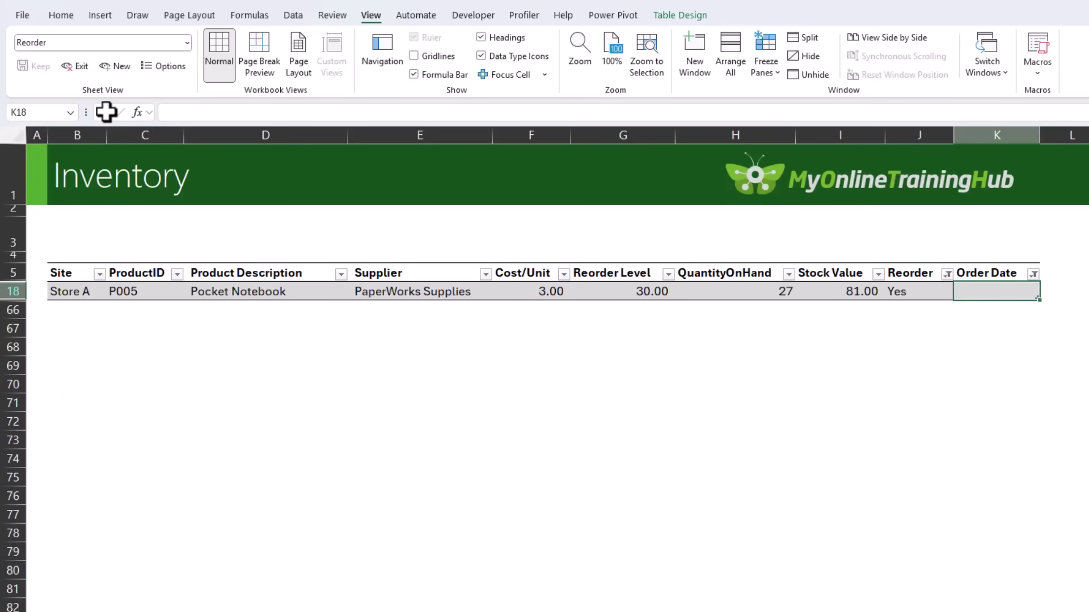
Enter order date 13/9/2025 in K18 and filter the Order pivot to 13/09/2025.
{"action": "type", "text": "13/9/2025"}
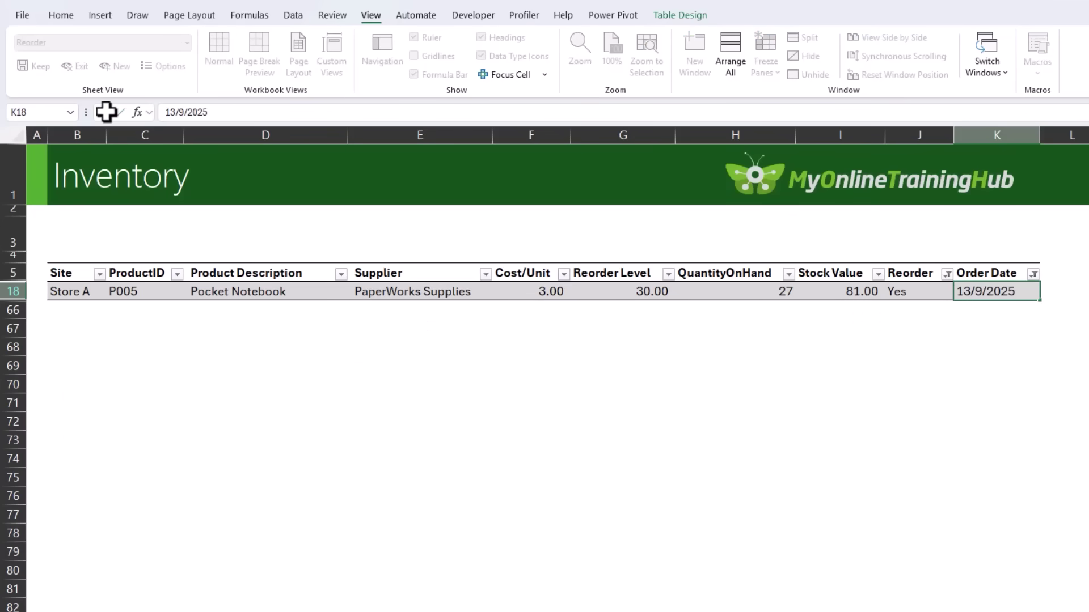
{"action": "key", "text": "Return"}
{"action": "left_click", "coordinate": [315, 584]}
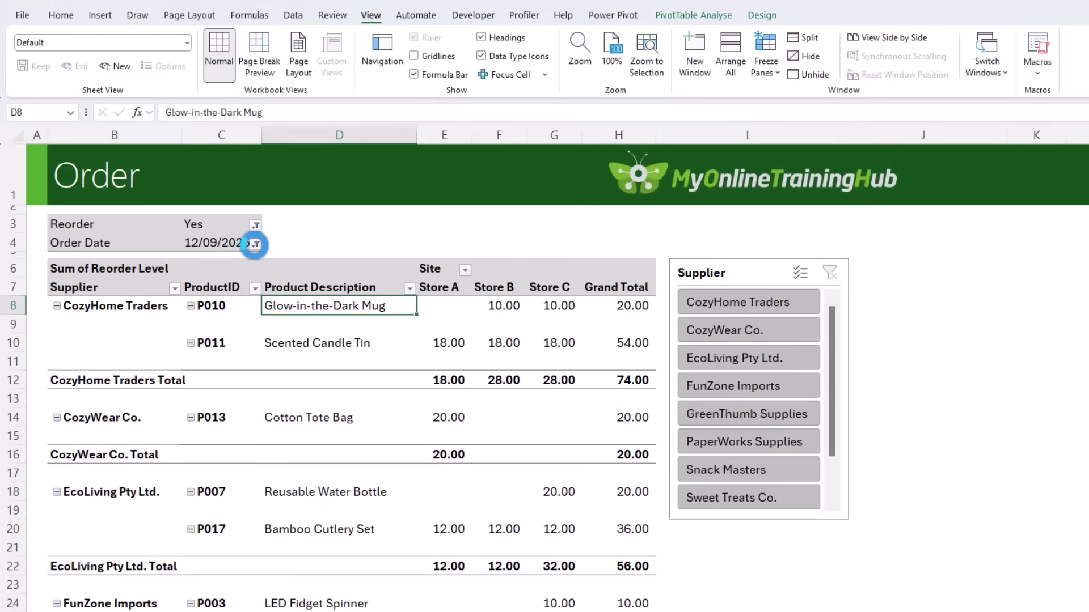
{"action": "left_click", "coordinate": [256, 113]}
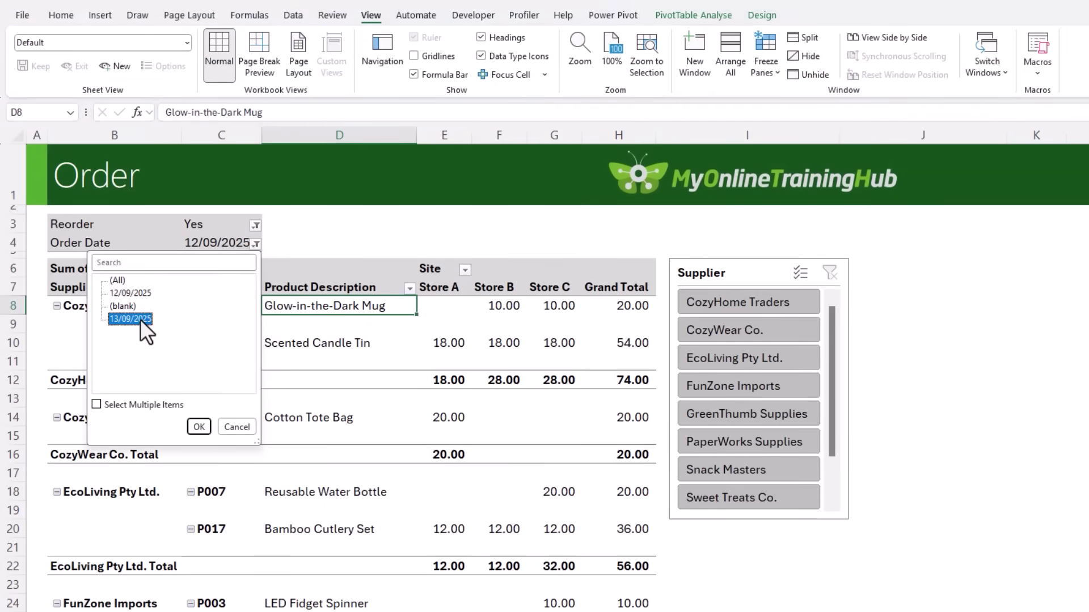
{"action": "left_click", "coordinate": [198, 426]}
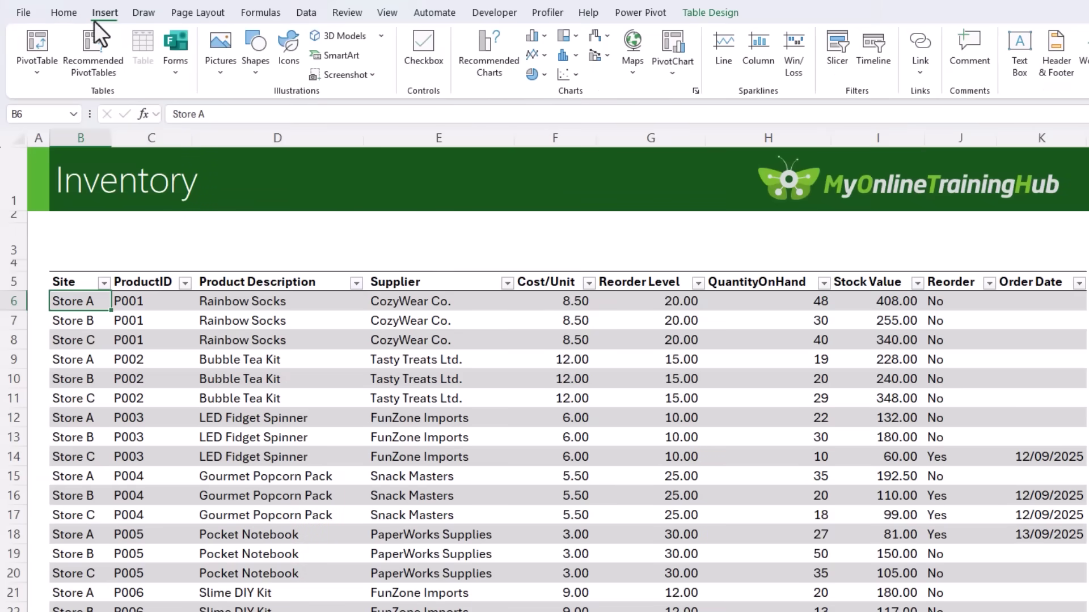
Create a PivotTable from the Inventory table at Reports cell B4.
{"action": "left_click", "coordinate": [45, 47]}
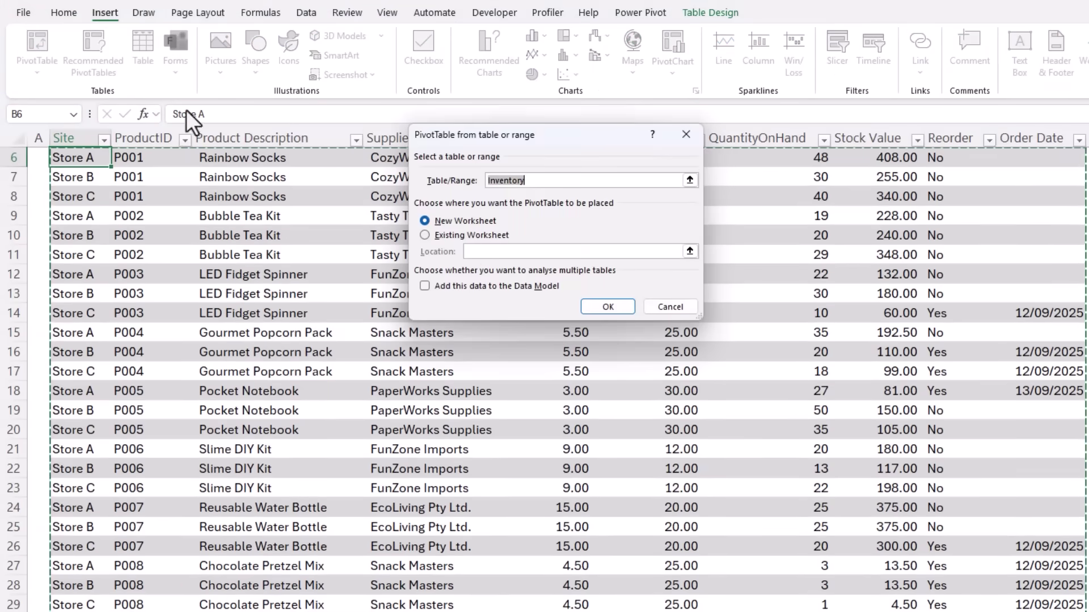
{"action": "left_click", "coordinate": [472, 236]}
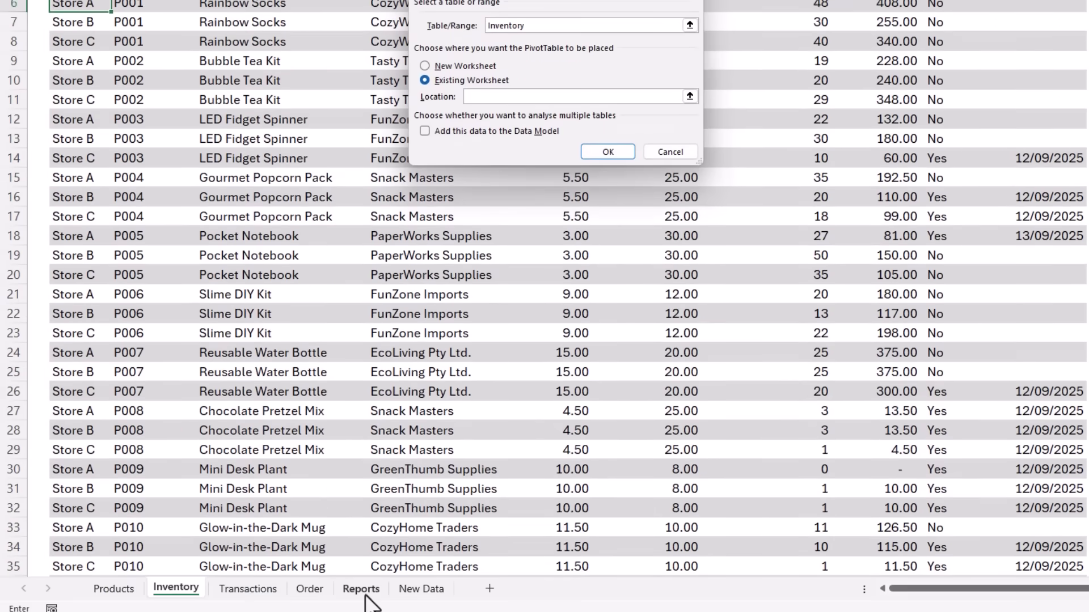
{"action": "left_click", "coordinate": [362, 590]}
{"action": "left_click", "coordinate": [83, 105]}
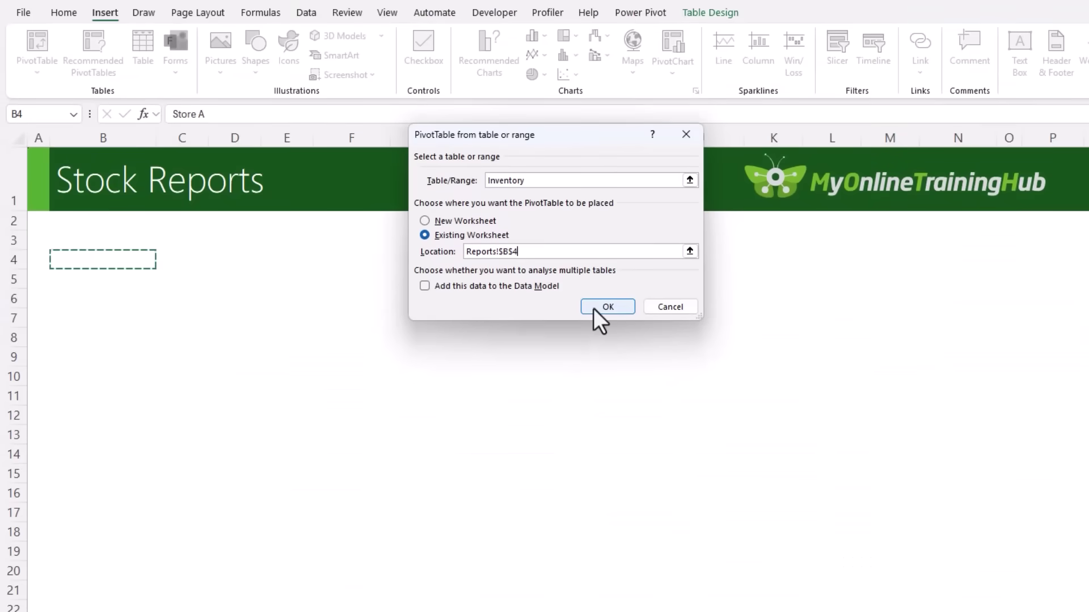
{"action": "left_click", "coordinate": [607, 306]}
Sum QuantityOnHand by Product Description and ProductID across Sites, with a grey style.
{"action": "left_click_drag", "start_coordinate": [1088, 164], "coordinate": [482, 253]}
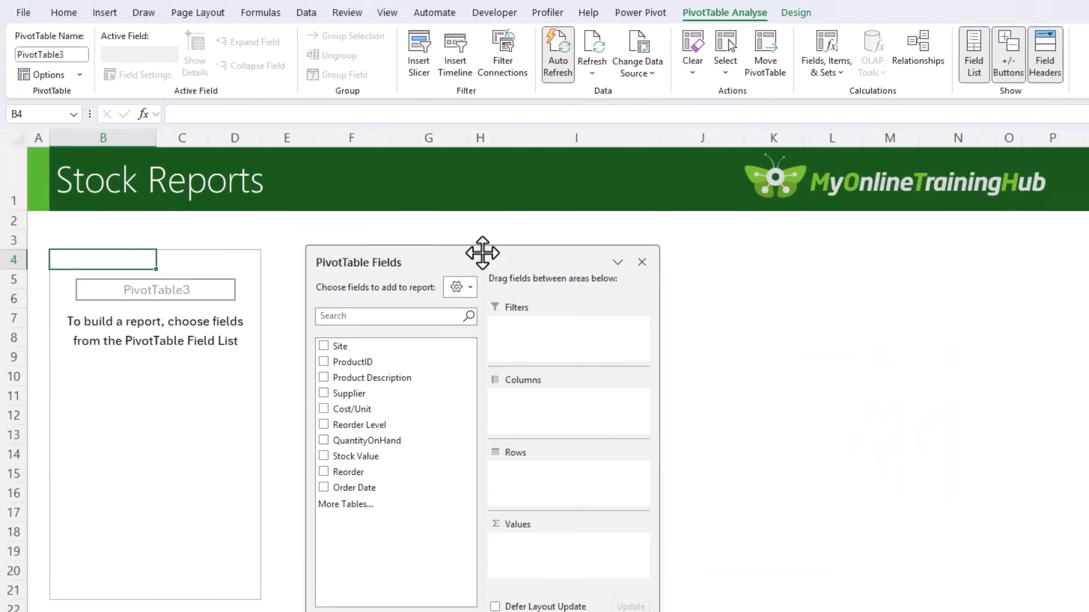
{"action": "left_click", "coordinate": [324, 441]}
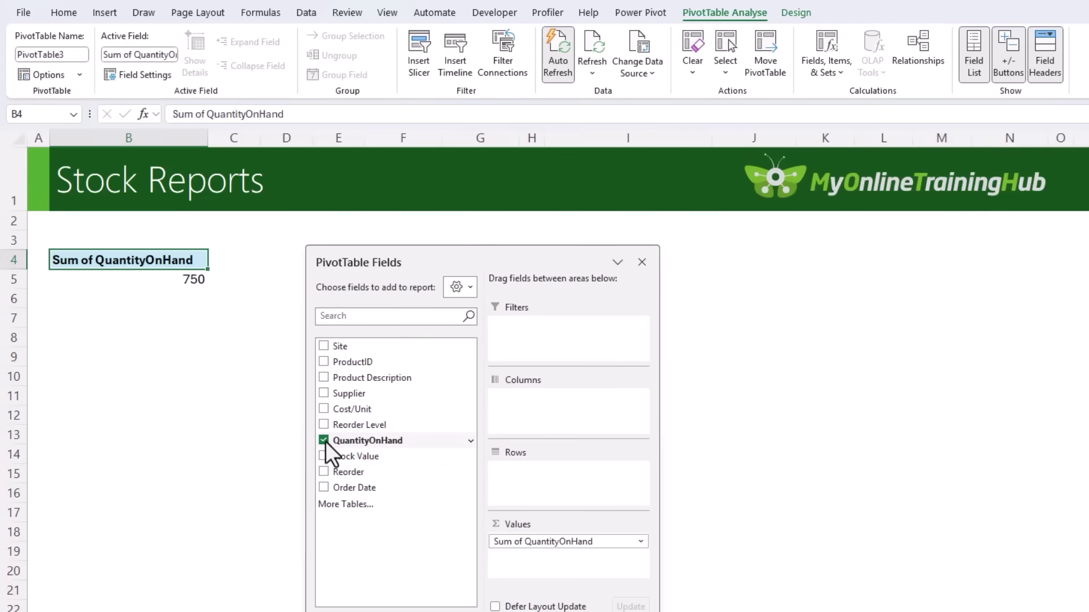
{"action": "left_click_drag", "start_coordinate": [349, 346], "coordinate": [609, 414]}
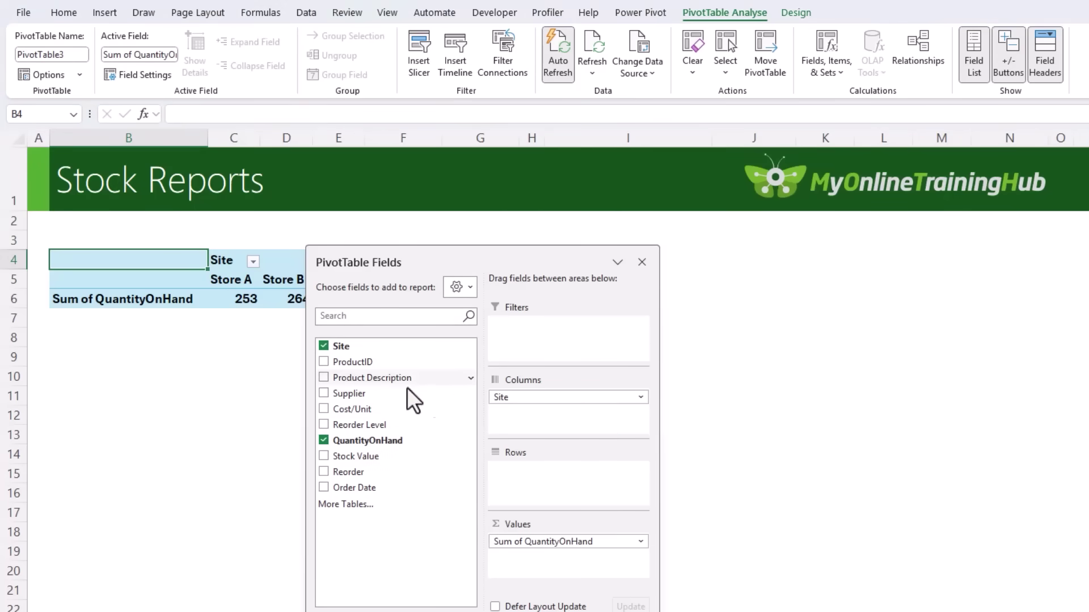
{"action": "left_click", "coordinate": [323, 377]}
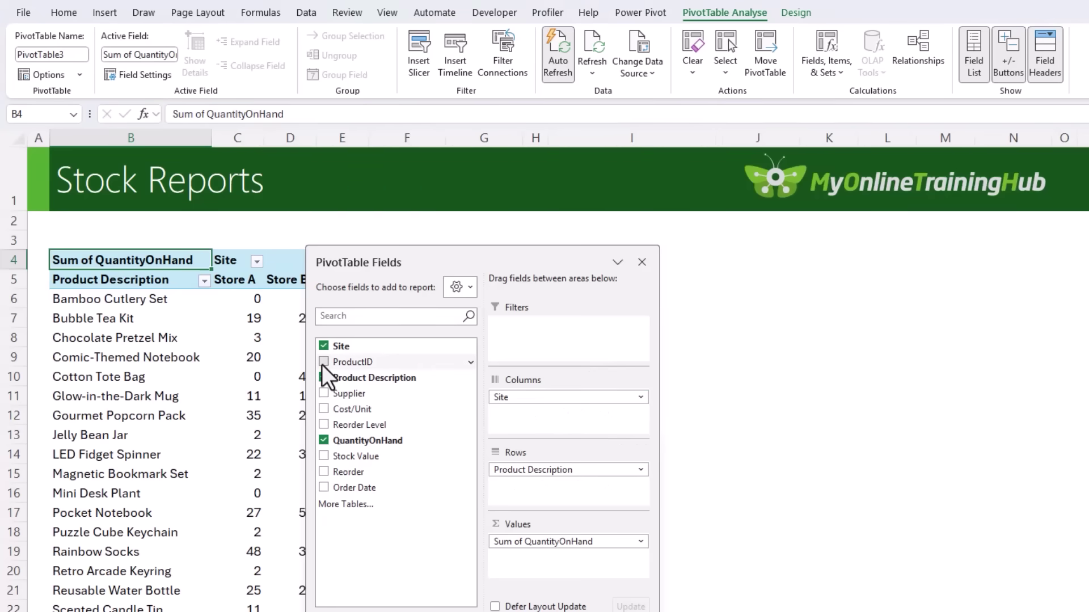
{"action": "left_click", "coordinate": [323, 363]}
{"action": "left_click_drag", "start_coordinate": [477, 259], "coordinate": [843, 267]}
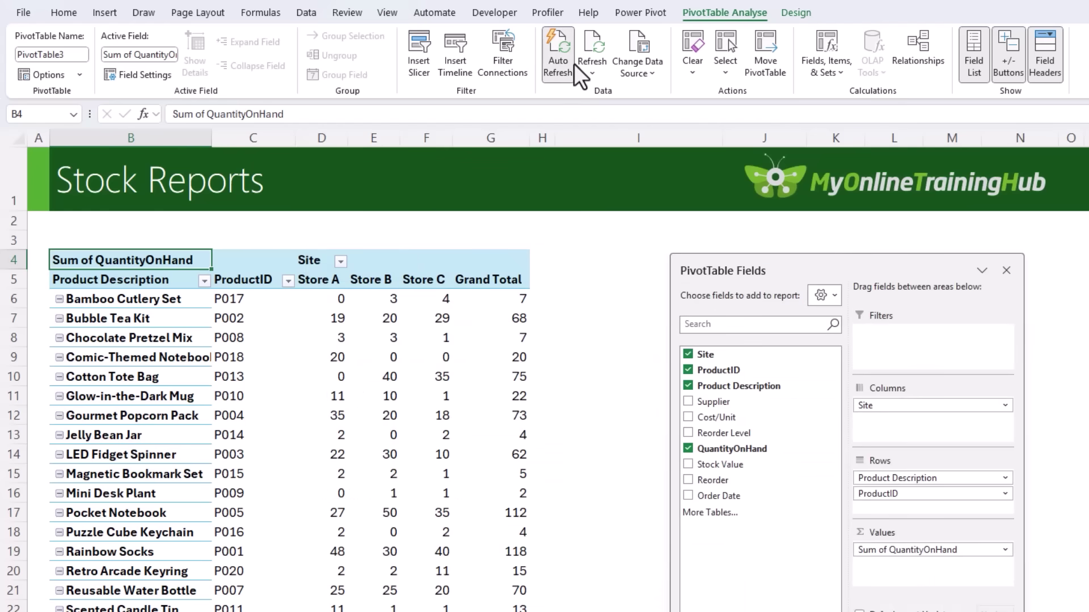
{"action": "left_click", "coordinate": [796, 13]}
{"action": "left_click", "coordinate": [461, 55]}
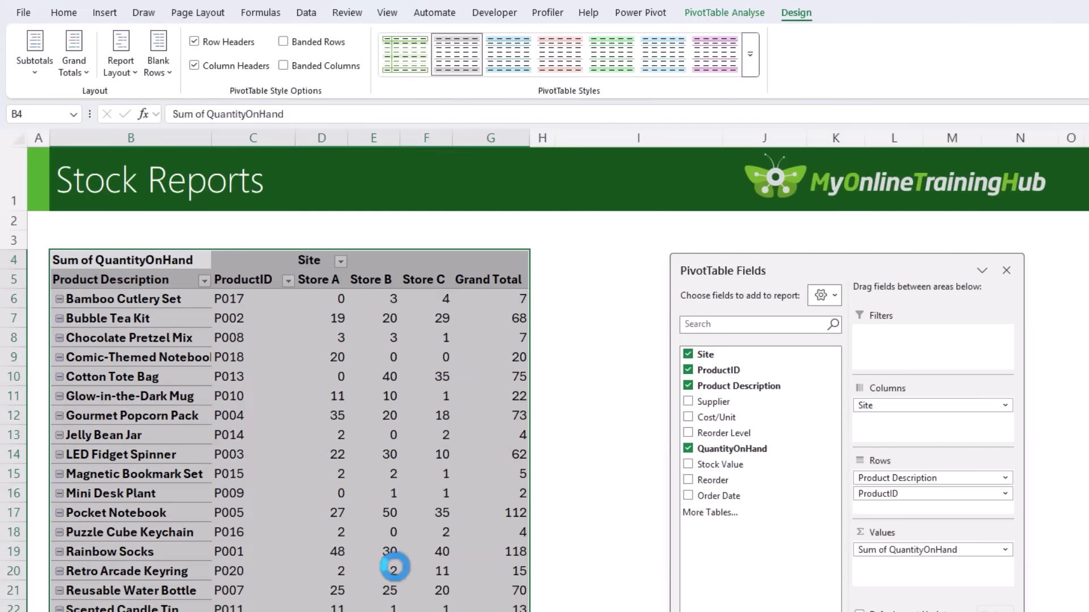
Copy the pivot to I4 and change its value from QuantityOnHand to Stock Value.
{"action": "key", "text": "ctrl+c"}
{"action": "left_click", "coordinate": [623, 260]}
{"action": "key", "text": "ctrl+v"}
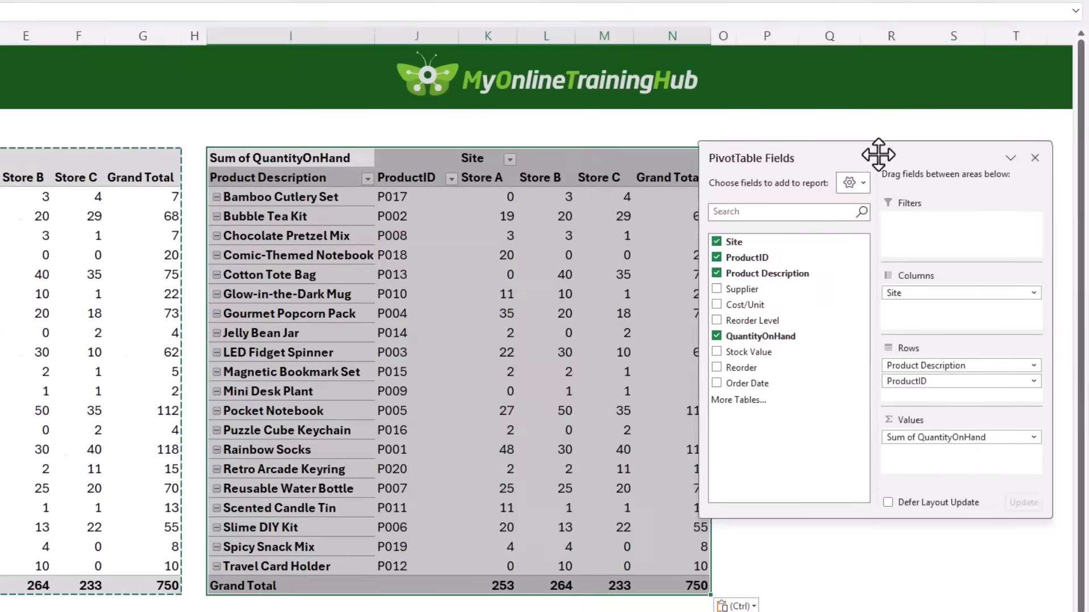
{"action": "left_click_drag", "start_coordinate": [878, 154], "coordinate": [894, 156]}
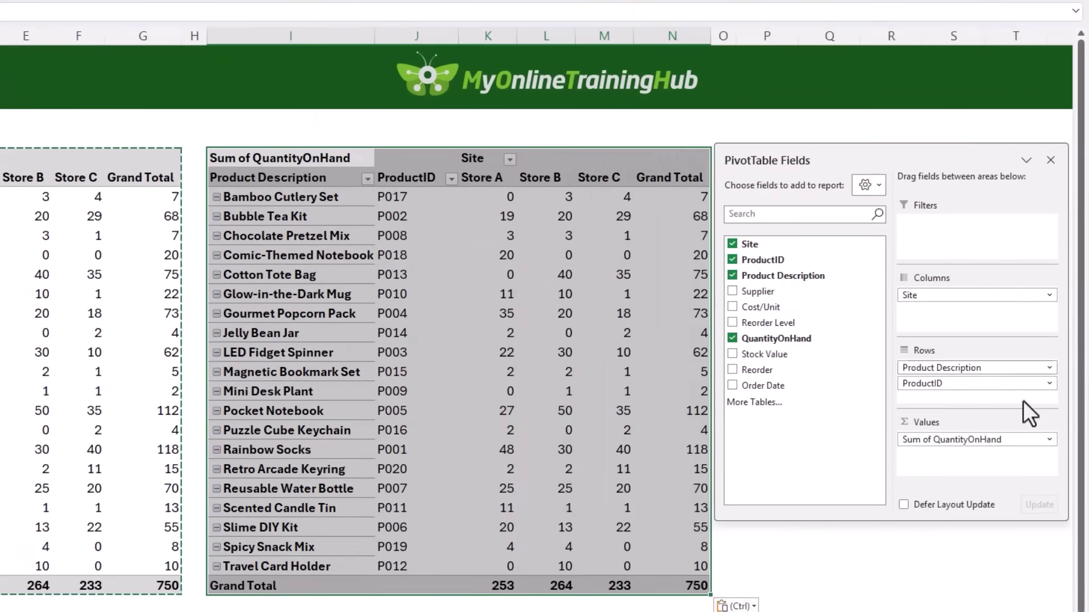
{"action": "left_click_drag", "start_coordinate": [974, 439], "coordinate": [499, 411]}
{"action": "left_click", "coordinate": [731, 353]}
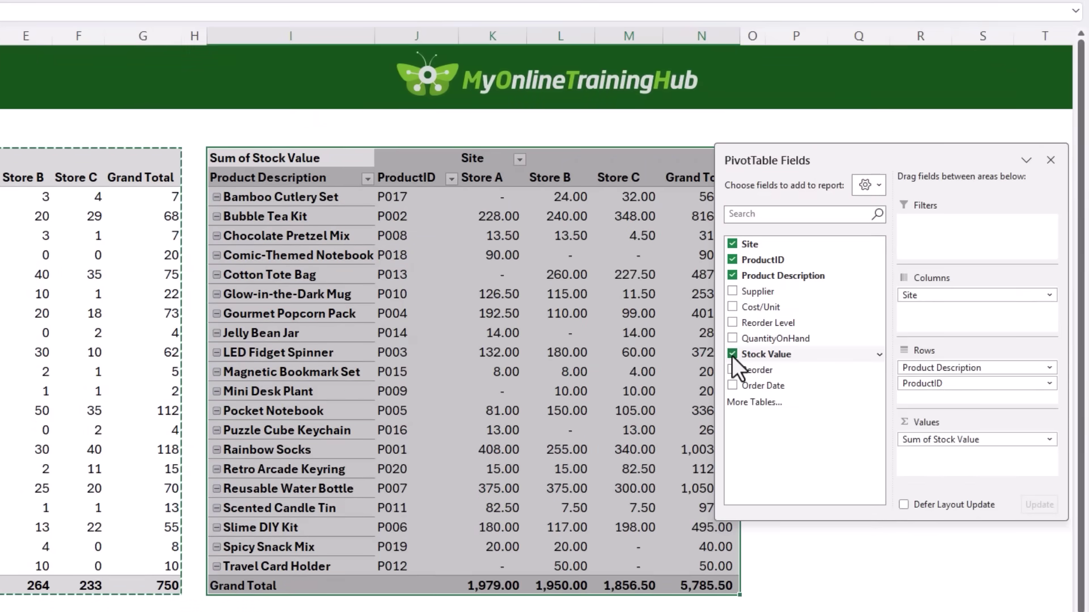
{"action": "left_click_drag", "start_coordinate": [786, 160], "coordinate": [1080, 28]}
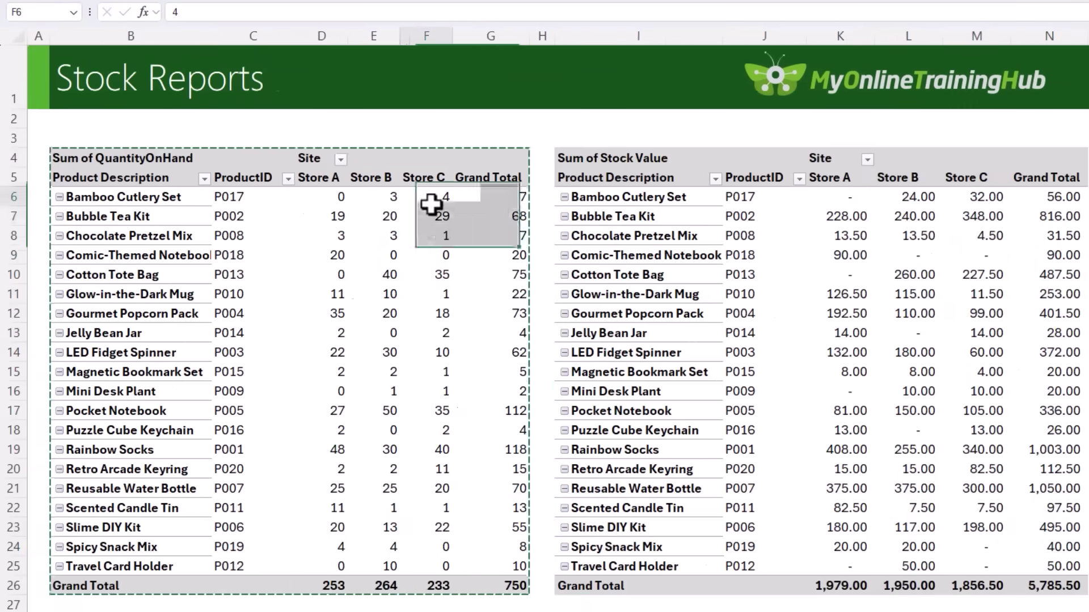
Shade the Store A–C quantities D6:F25 with the green-yellow-red colour scale.
{"action": "left_click", "coordinate": [85, 197]}
{"action": "left_click_drag", "start_coordinate": [311, 197], "coordinate": [425, 566]}
{"action": "key", "text": "Escape"}
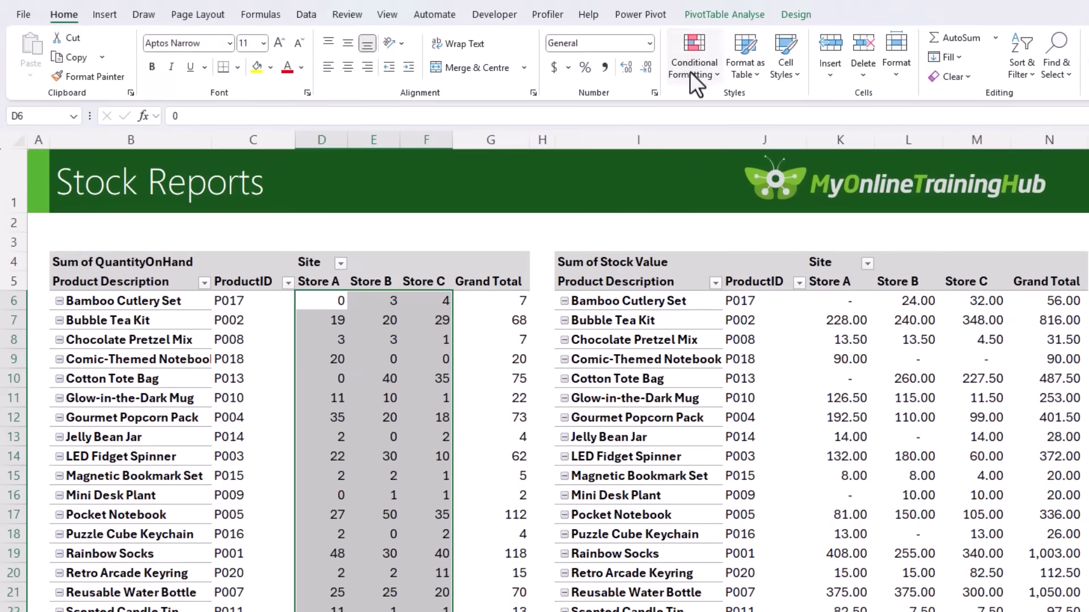
{"action": "left_click", "coordinate": [690, 72]}
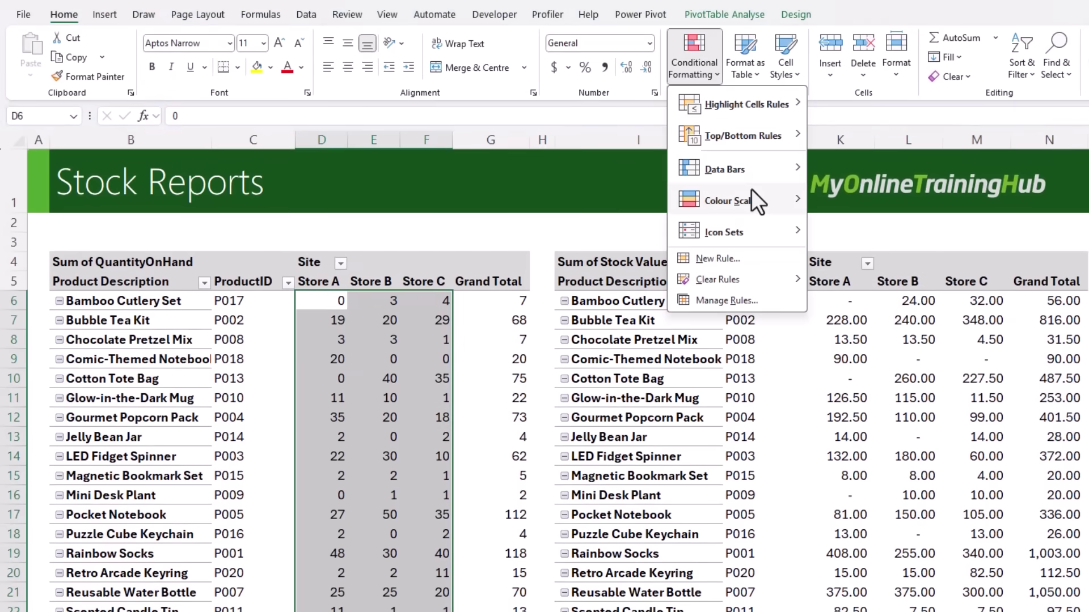
{"action": "mouse_move", "coordinate": [751, 189]}
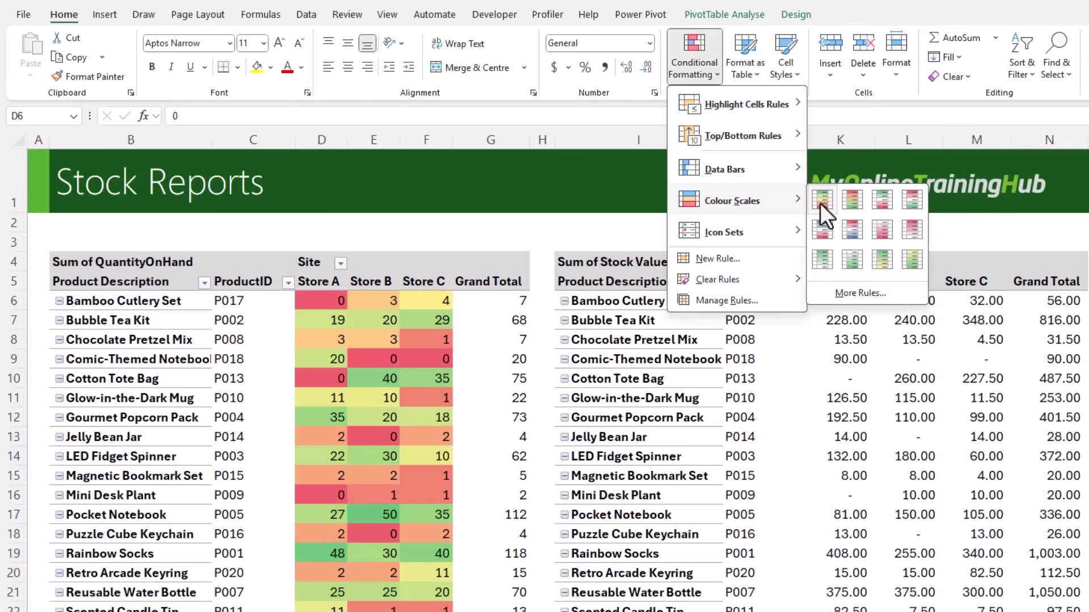
{"action": "left_click", "coordinate": [820, 203]}
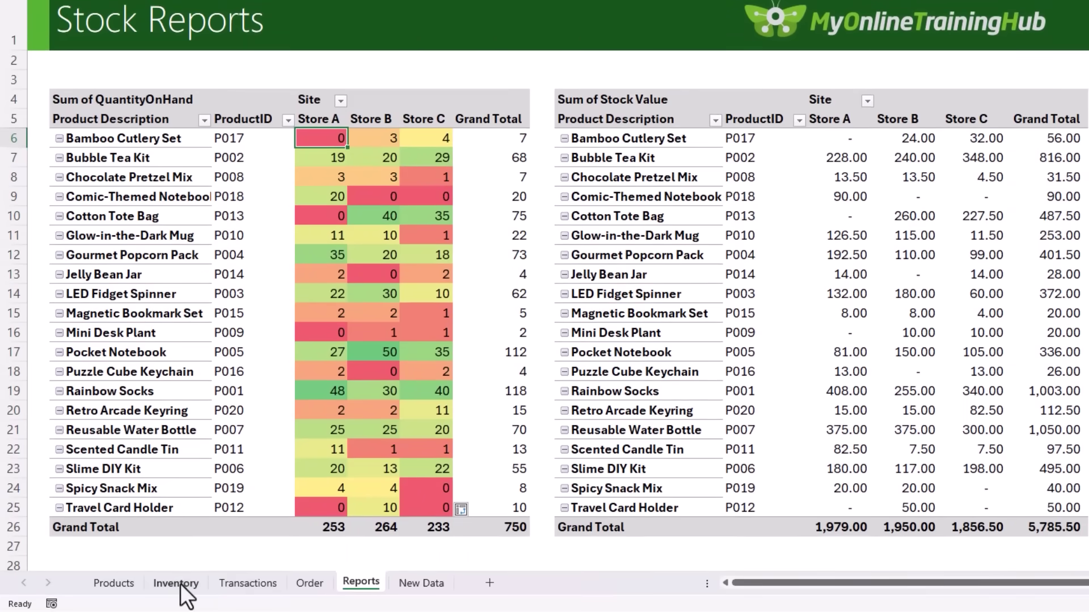
Enter the Total Stock Value label in B3 and =SUM of Stock Value in D3.
{"action": "left_click", "coordinate": [180, 584]}
{"action": "scroll", "coordinate": [141, 370], "scroll_direction": "up", "scroll_amount": 2}
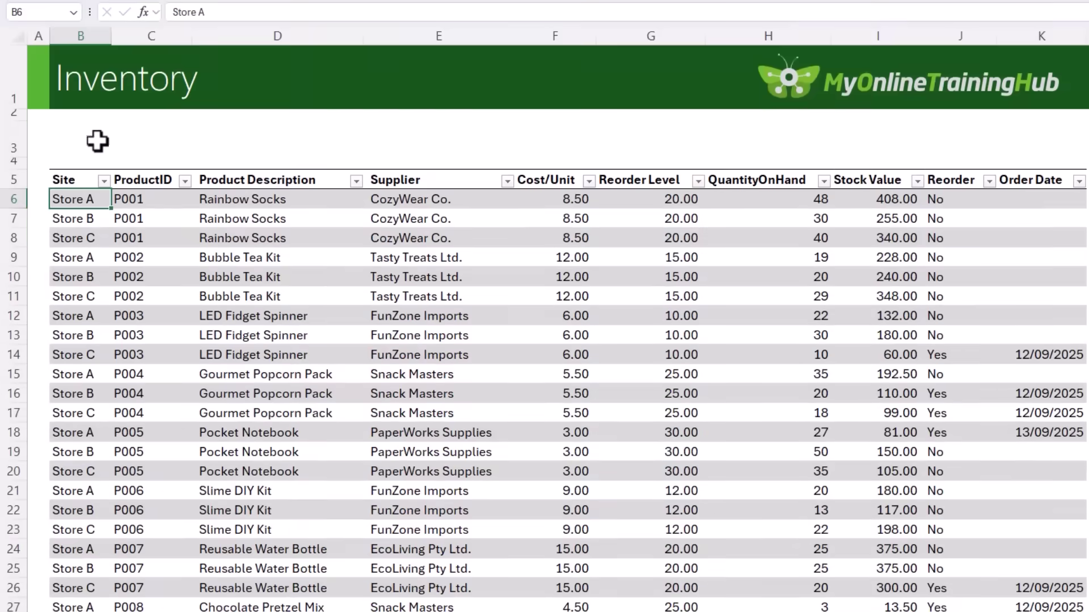
{"action": "left_click", "coordinate": [97, 80]}
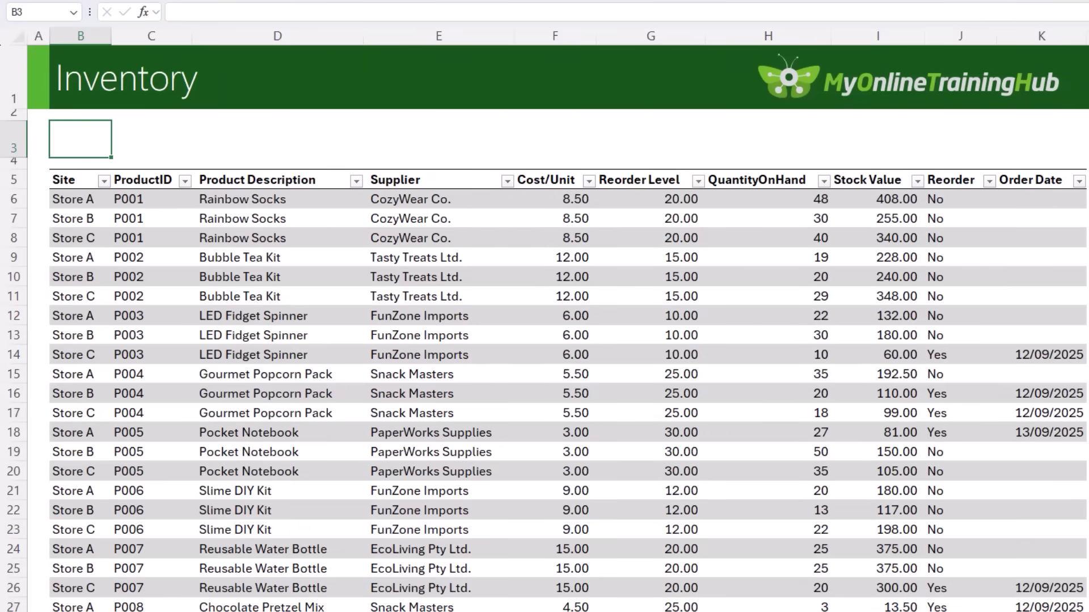
{"action": "type", "text": "Total Stock Value"}
{"action": "left_click", "coordinate": [278, 139]}
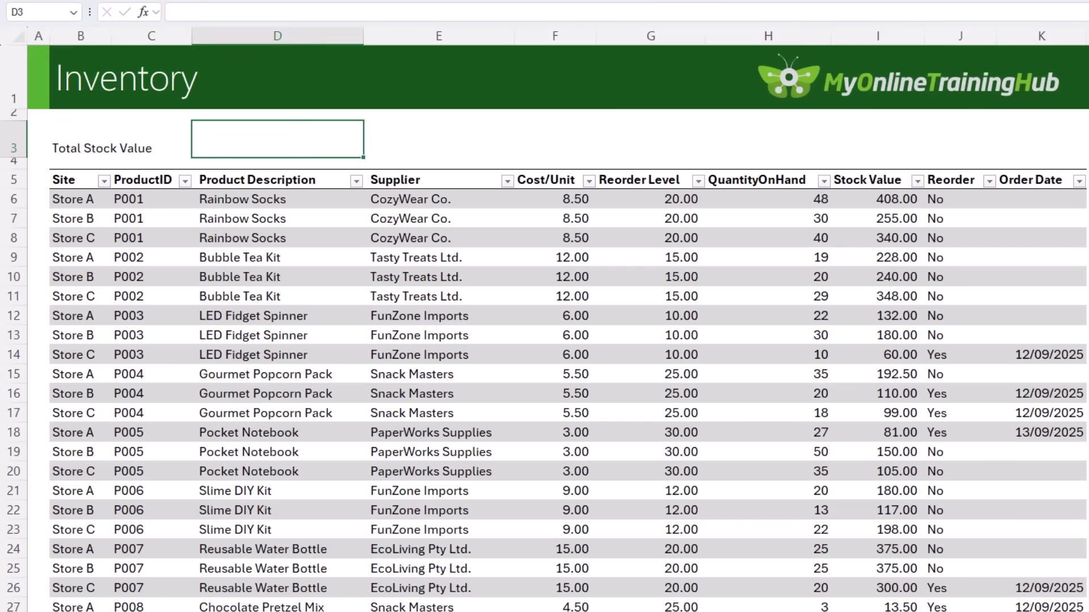
{"action": "type", "text": "=sum("}
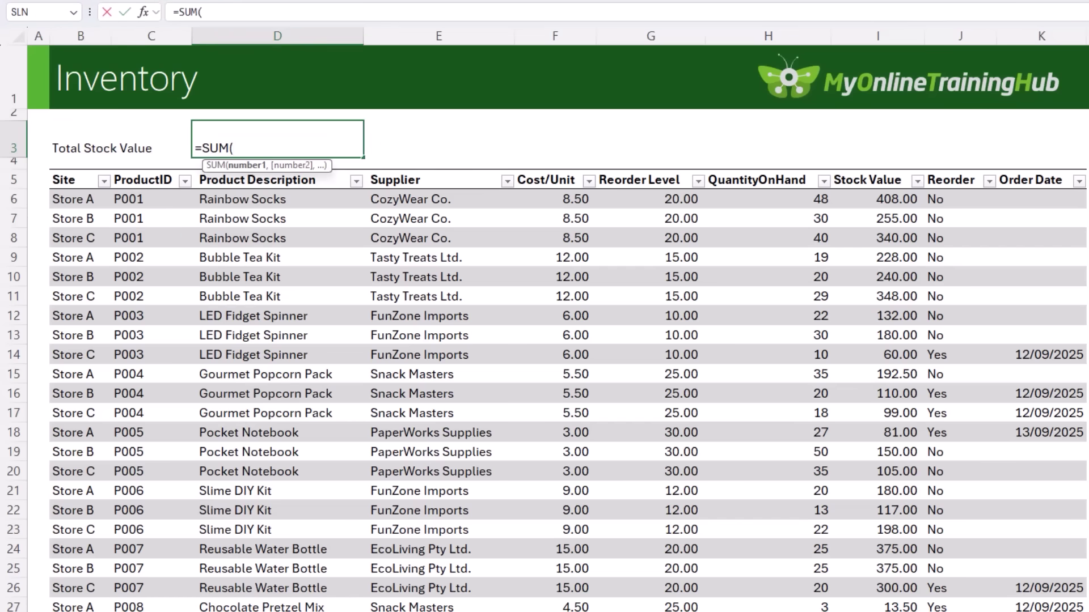
{"action": "left_click", "coordinate": [849, 165]}
{"action": "key", "text": "Return"}
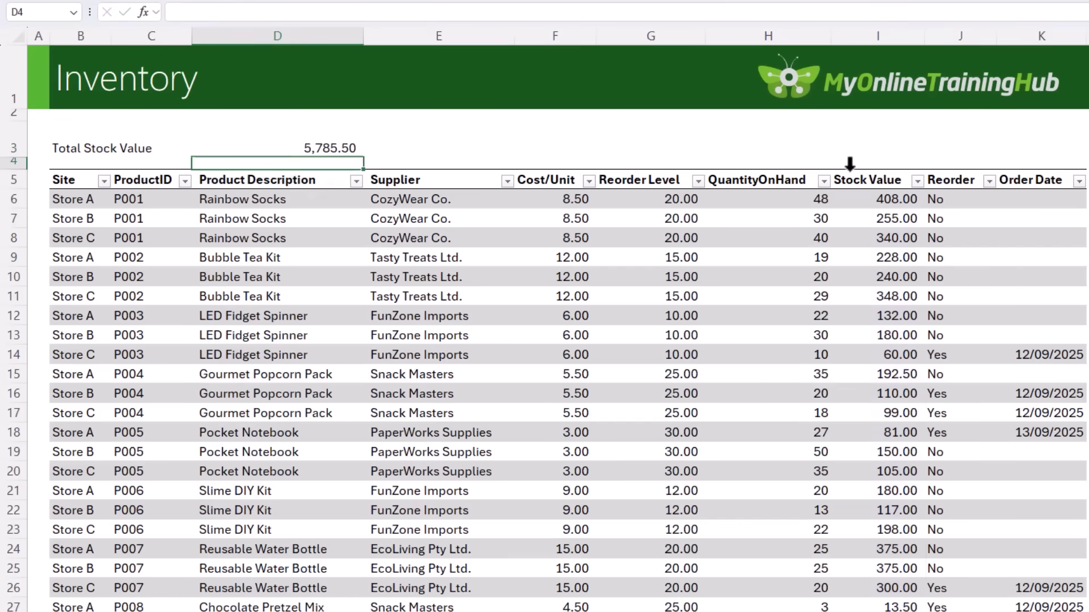
{"action": "key", "text": "Up"}
Format the total as Currency and give B3:D3 font 14, middle alignment, light grey fill.
{"action": "left_click", "coordinate": [649, 45]}
{"action": "left_click", "coordinate": [608, 135]}
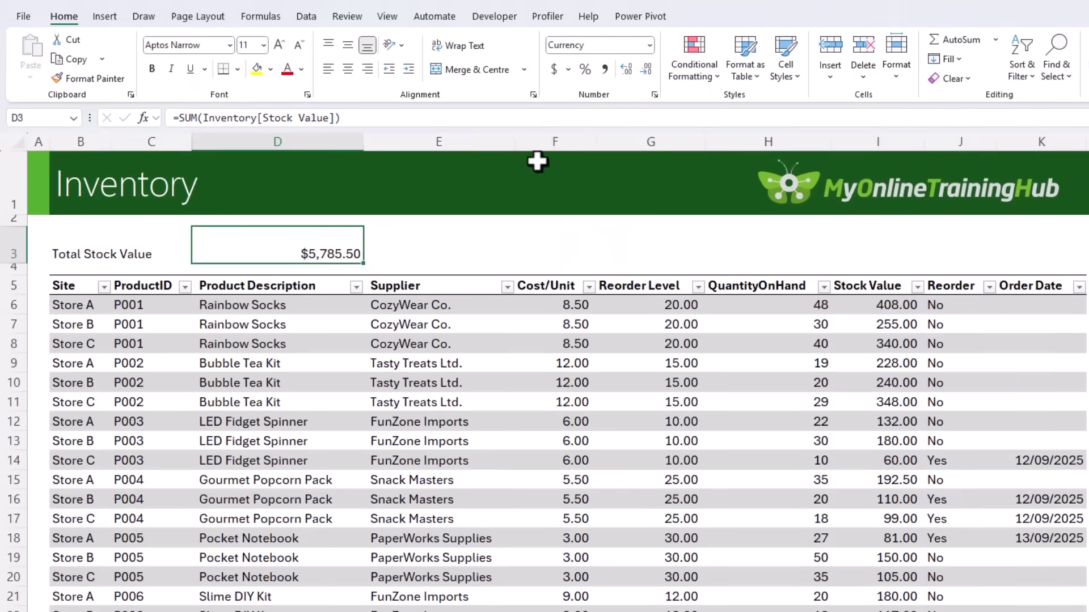
{"action": "left_click_drag", "start_coordinate": [317, 250], "coordinate": [69, 240]}
{"action": "left_click", "coordinate": [279, 44]}
{"action": "left_click", "coordinate": [280, 46]}
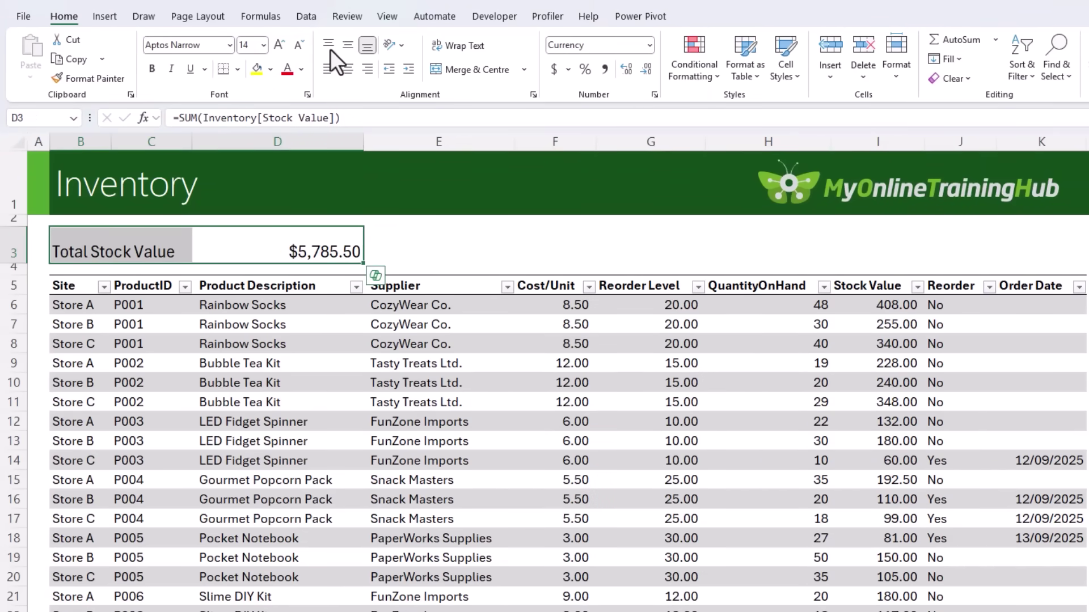
{"action": "left_click", "coordinate": [343, 50]}
{"action": "left_click", "coordinate": [270, 68]}
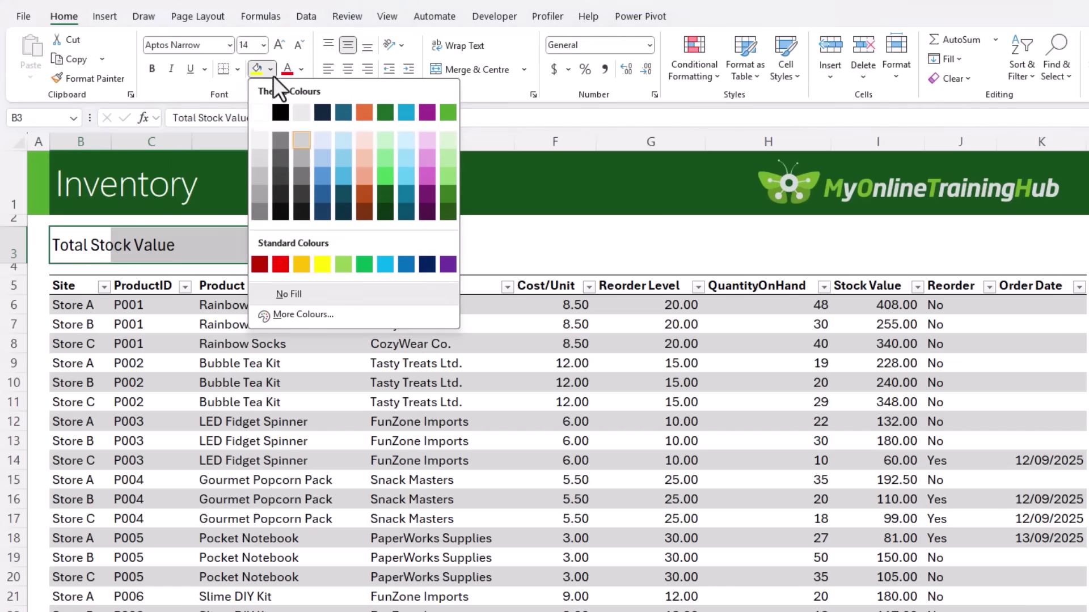
{"action": "left_click", "coordinate": [264, 154]}
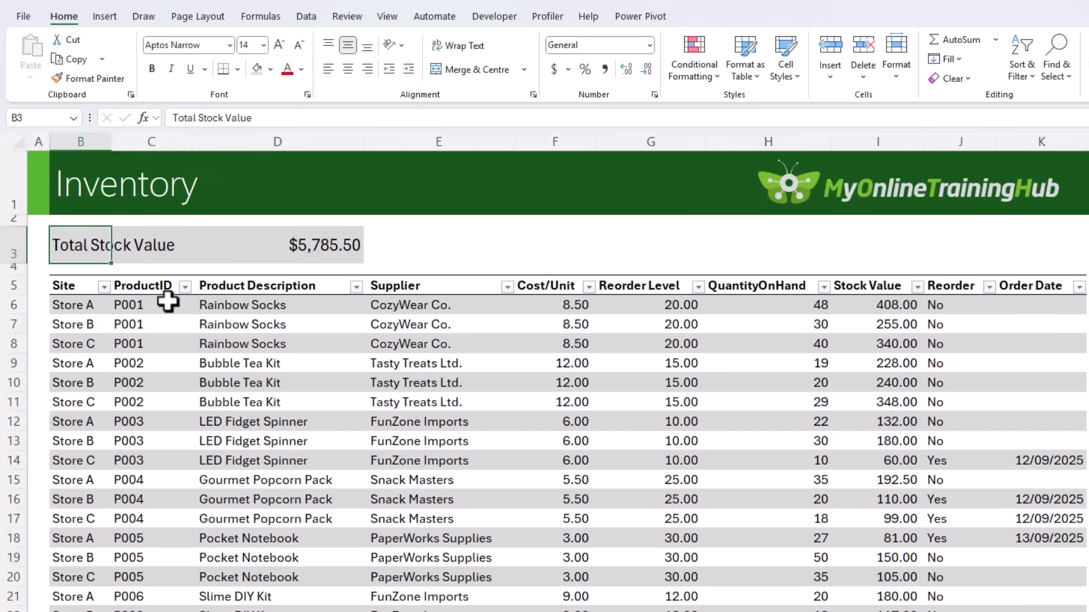
Give the B3 label a thick solid left border.
{"action": "key", "text": "ctrl+1"}
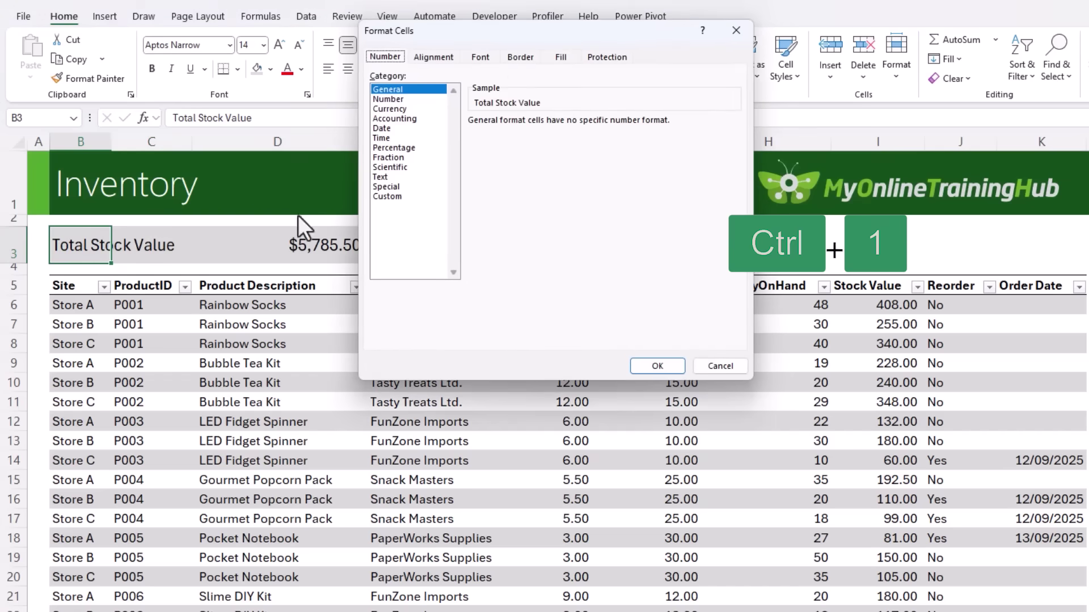
{"action": "left_click", "coordinate": [526, 59]}
{"action": "left_click", "coordinate": [457, 165]}
{"action": "left_click", "coordinate": [521, 176]}
{"action": "left_click", "coordinate": [646, 366]}
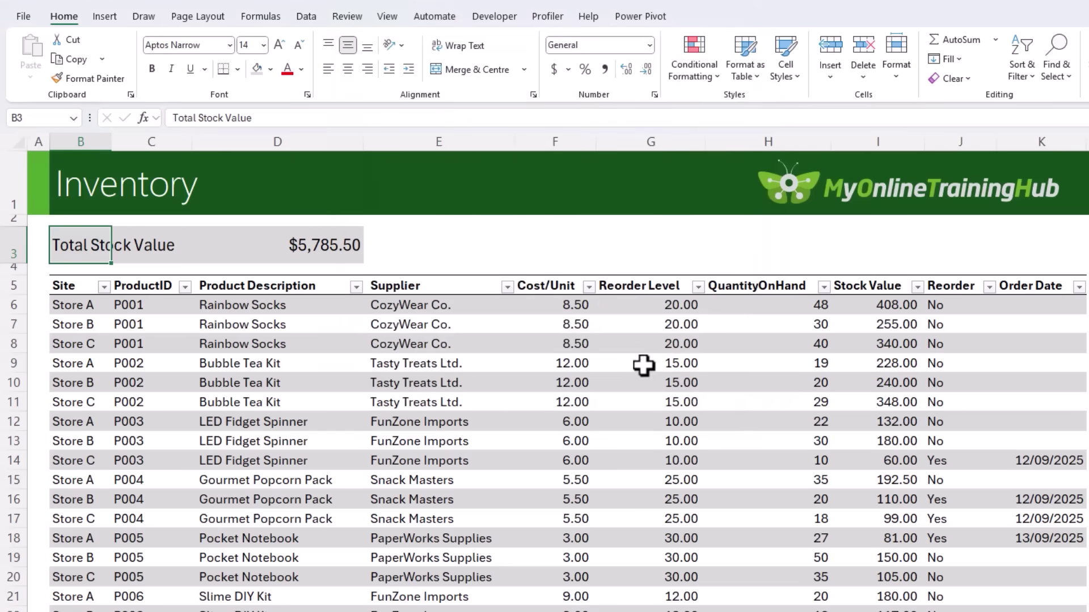
Make the label bold and indented, and centre the total in D3.
{"action": "key", "text": "ctrl+b"}
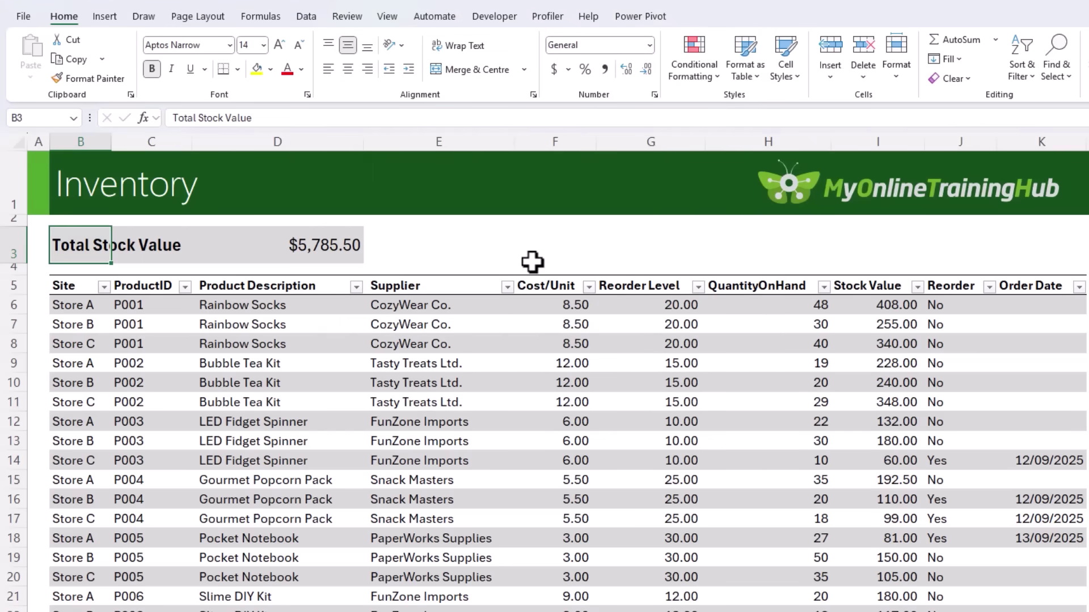
{"action": "left_click", "coordinate": [408, 69]}
{"action": "left_click", "coordinate": [541, 220]}
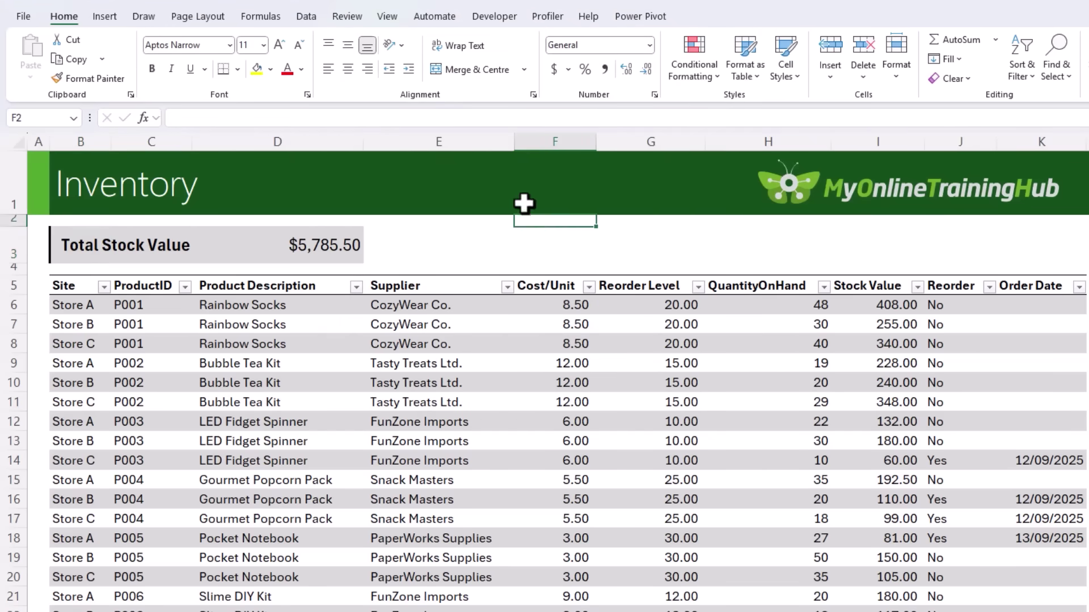
{"action": "key", "text": "Left"}
{"action": "key", "text": "Left"}
{"action": "key", "text": "Down"}
{"action": "left_click", "coordinate": [348, 69]}
{"action": "left_click", "coordinate": [448, 238]}
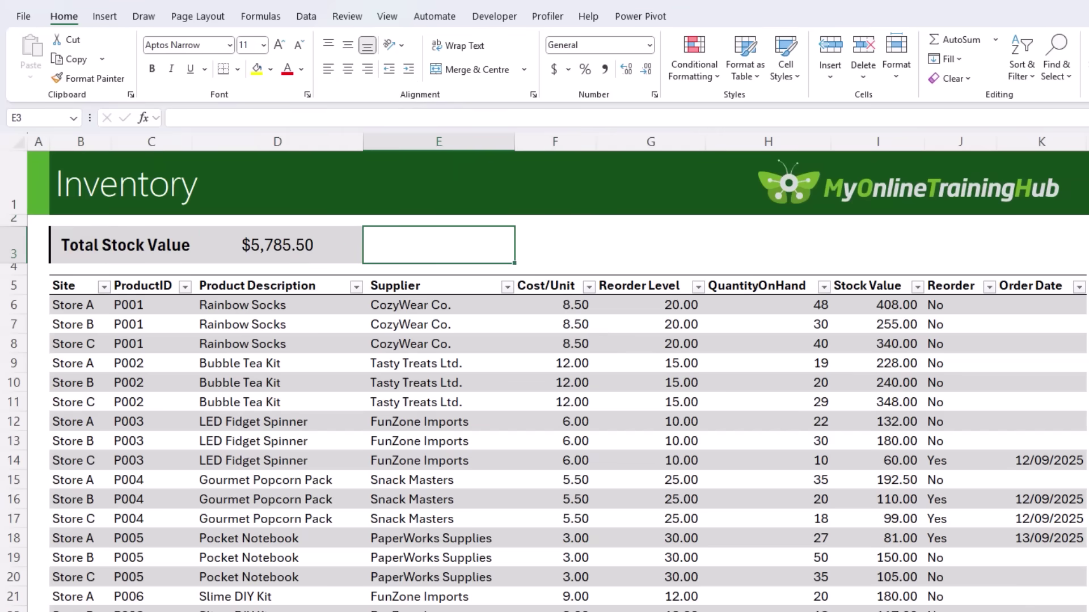
Review the Products, Transactions, Inventory and Order sheets, ending on the Stock Reports pivots.
{"action": "left_click", "coordinate": [438, 269]}
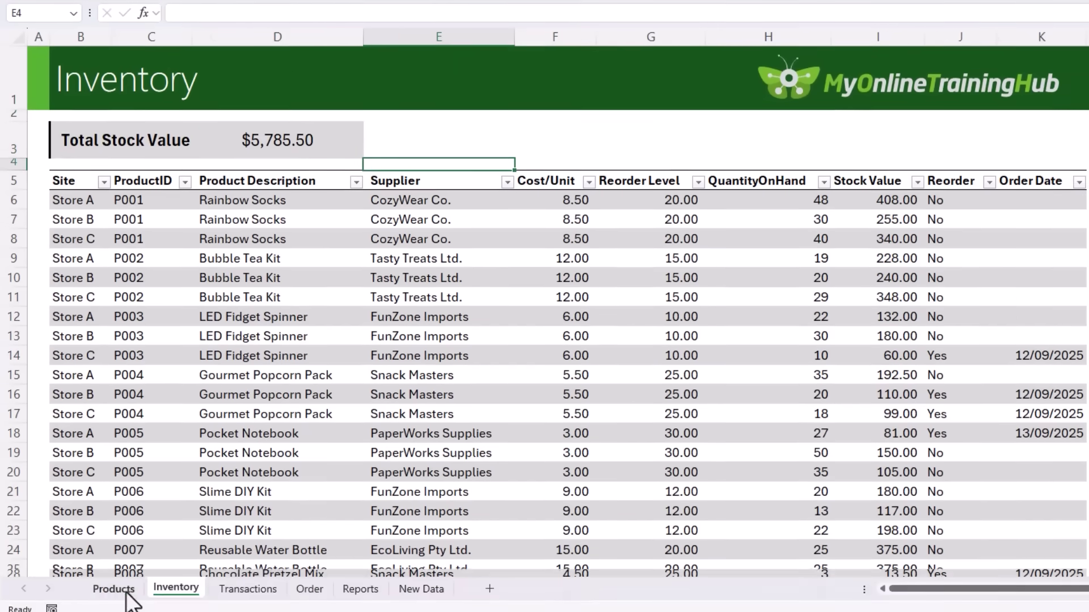
{"action": "left_click", "coordinate": [112, 583]}
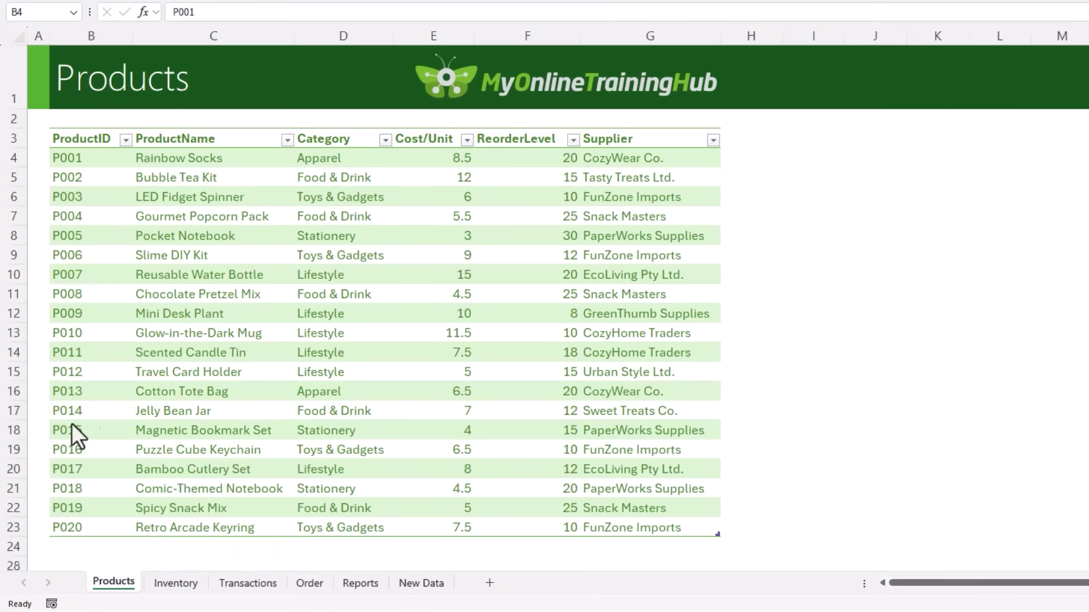
{"action": "key", "text": "ctrl+Page_Down"}
{"action": "key", "text": "ctrl+Page_Down"}
{"action": "scroll", "coordinate": [178, 323], "scroll_direction": "down", "scroll_amount": 19}
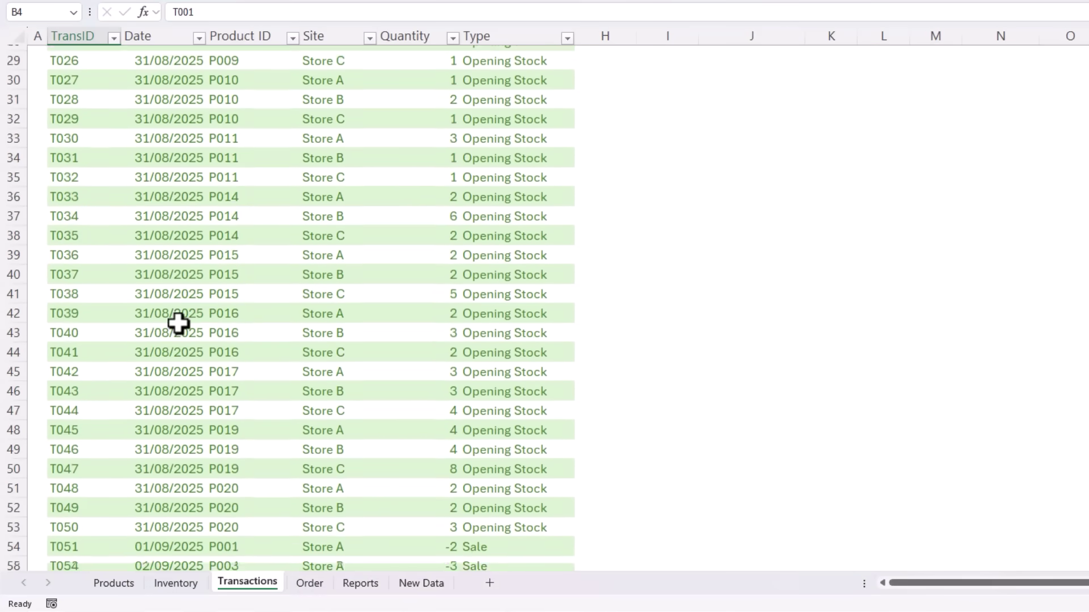
{"action": "scroll", "coordinate": [178, 323], "scroll_direction": "up", "scroll_amount": 9}
{"action": "key", "text": "ctrl+Page_Up"}
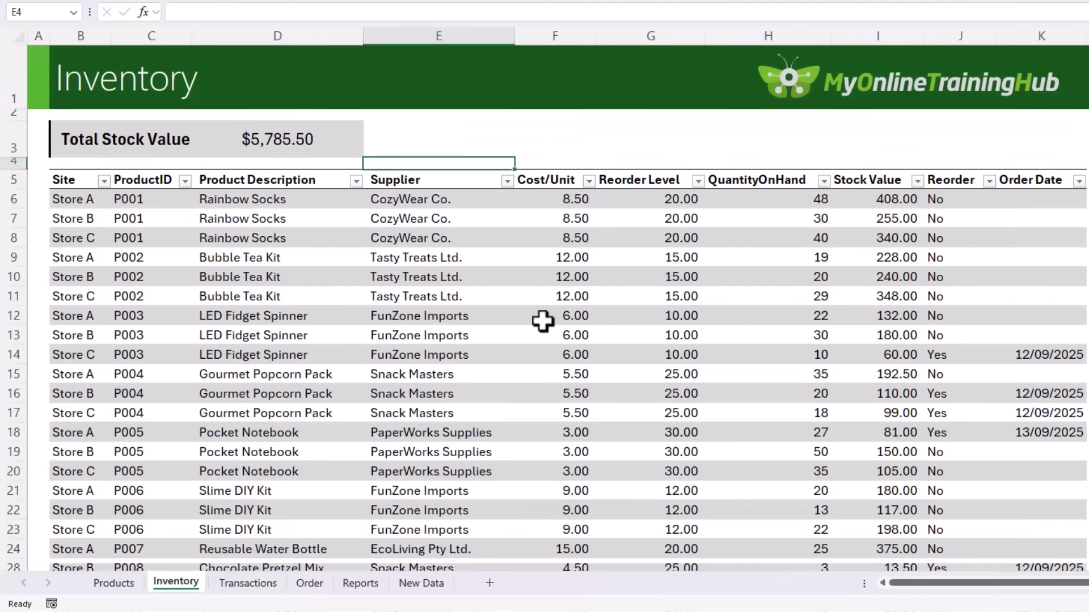
{"action": "left_click", "coordinate": [340, 584]}
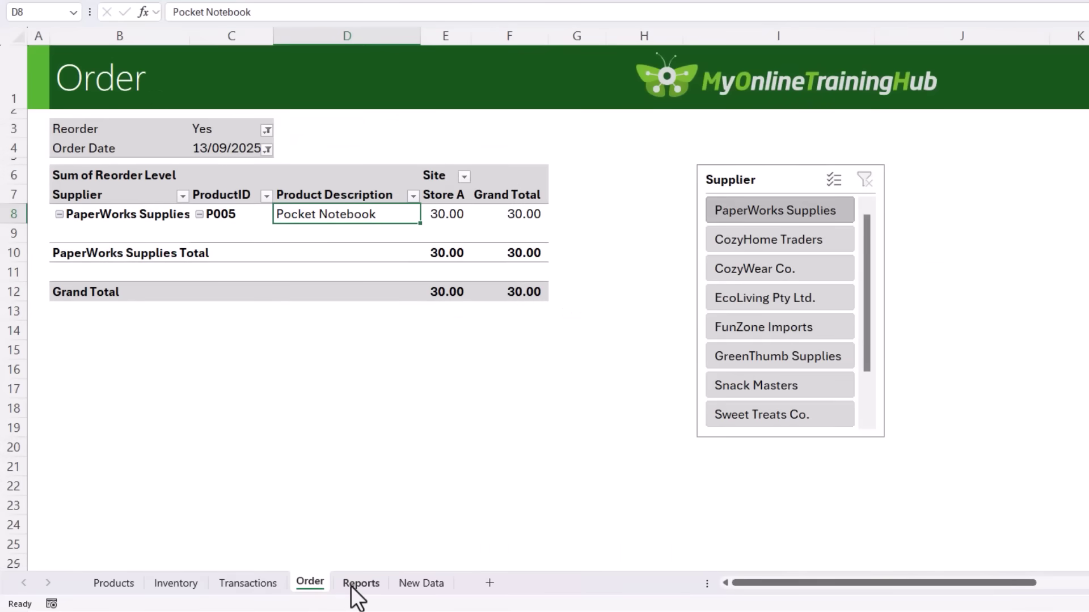
{"action": "left_click", "coordinate": [357, 587]}
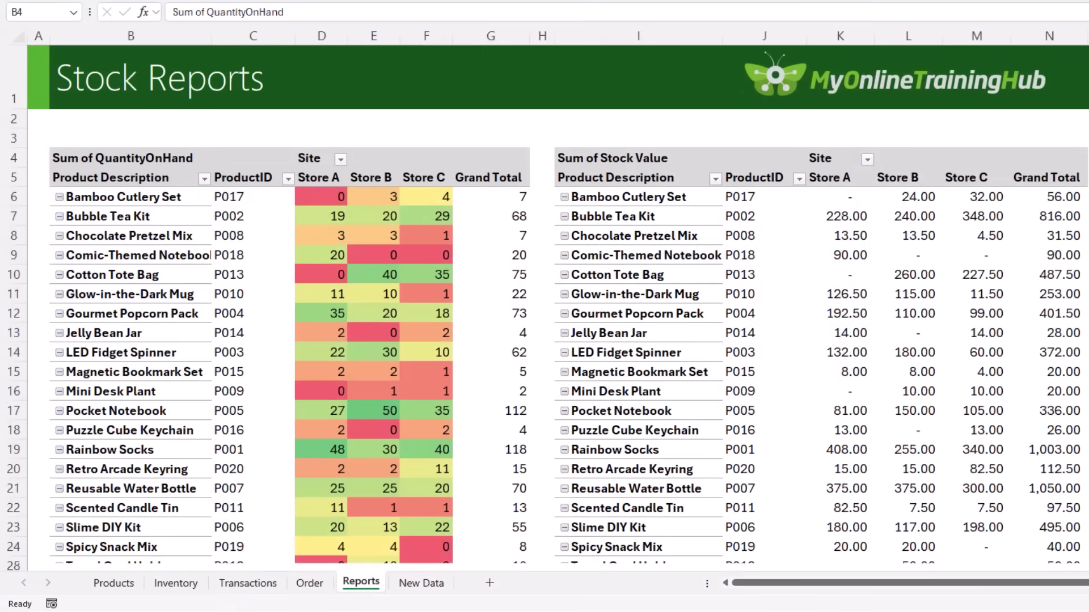